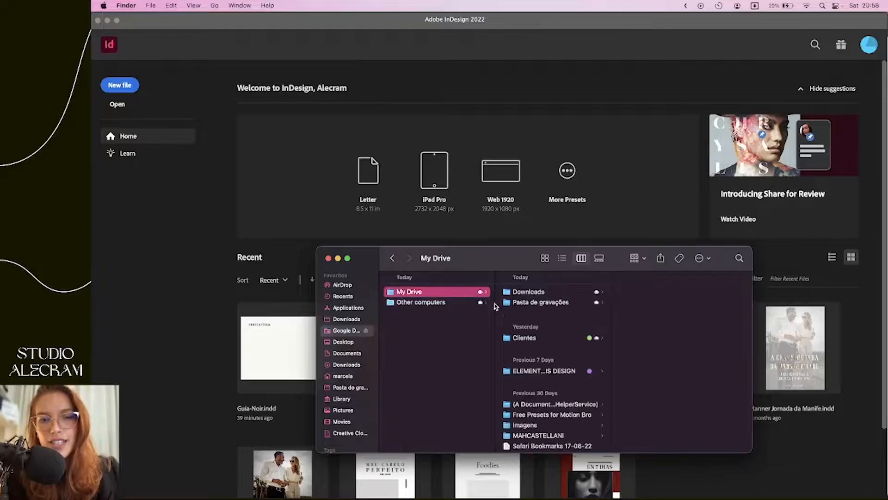
Browse the drive to Clientes > Noir > Guia-Noir, the folder holding Guia-Noir.indd
{"action": "left_click", "coordinate": [562, 292]}
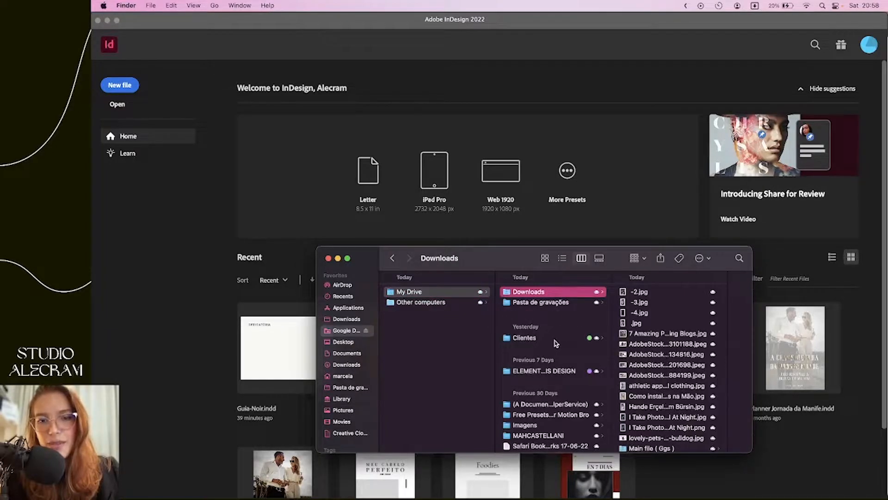
{"action": "left_click", "coordinate": [553, 338]}
{"action": "left_click", "coordinate": [647, 294]}
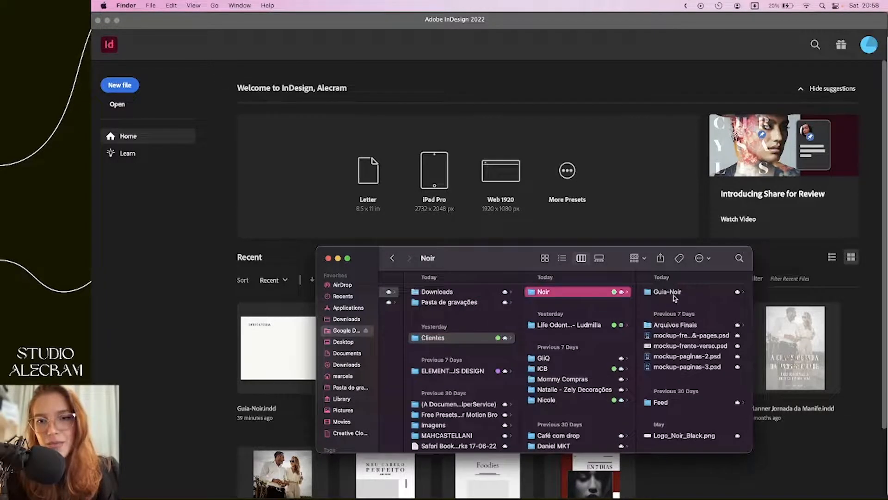
{"action": "left_click", "coordinate": [675, 292]}
{"action": "left_click", "coordinate": [658, 292]}
{"action": "left_click_drag", "start_coordinate": [518, 261], "coordinate": [439, 265]}
{"action": "left_click", "coordinate": [489, 366]}
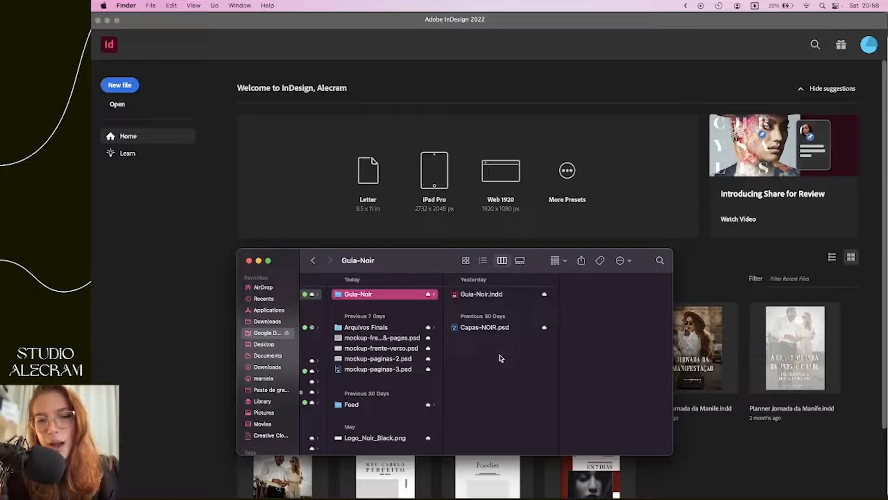
Create a new folder named 'Imagens que irão no guia' inside Guia-Noir
{"action": "right_click", "coordinate": [497, 357]}
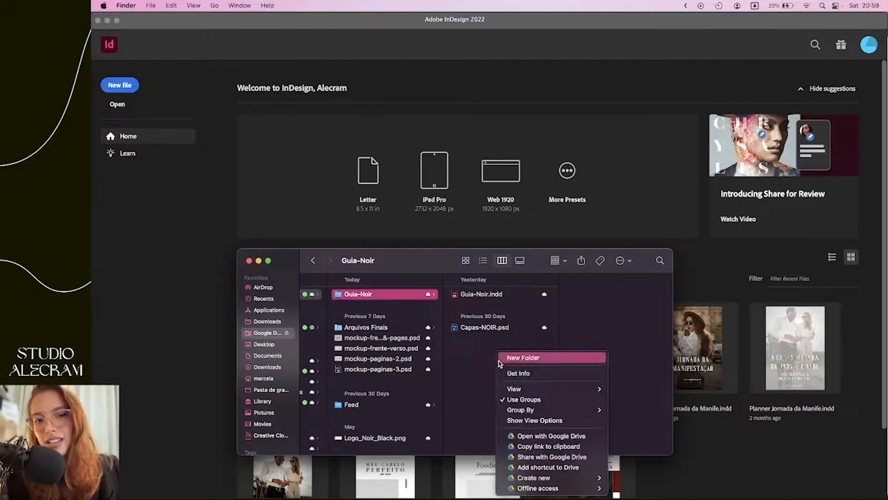
{"action": "left_click", "coordinate": [516, 357]}
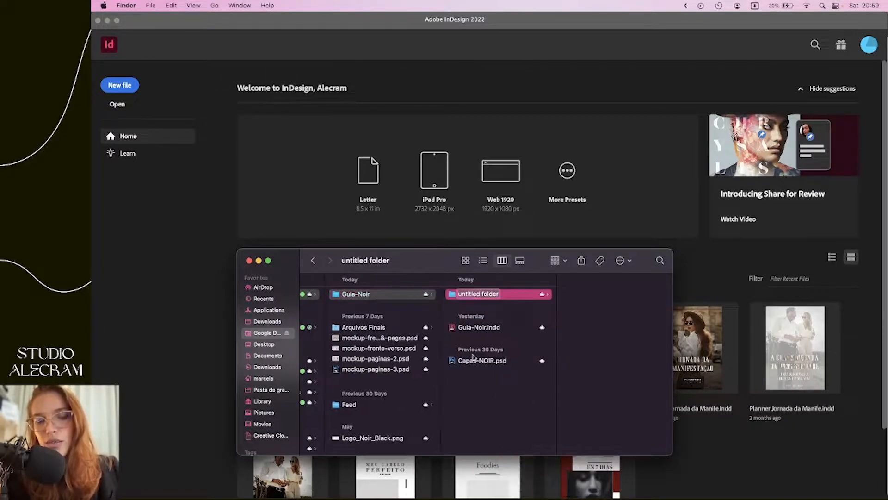
{"action": "type", "text": "Image"}
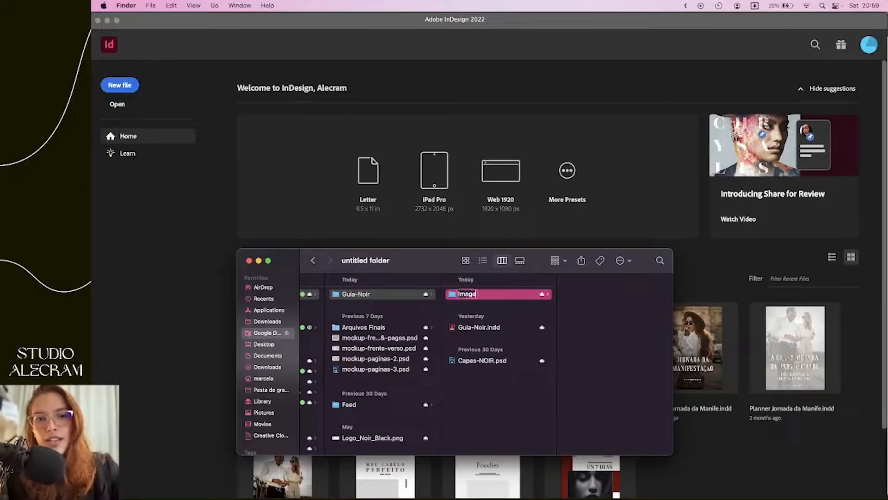
{"action": "type", "text": "ns que"}
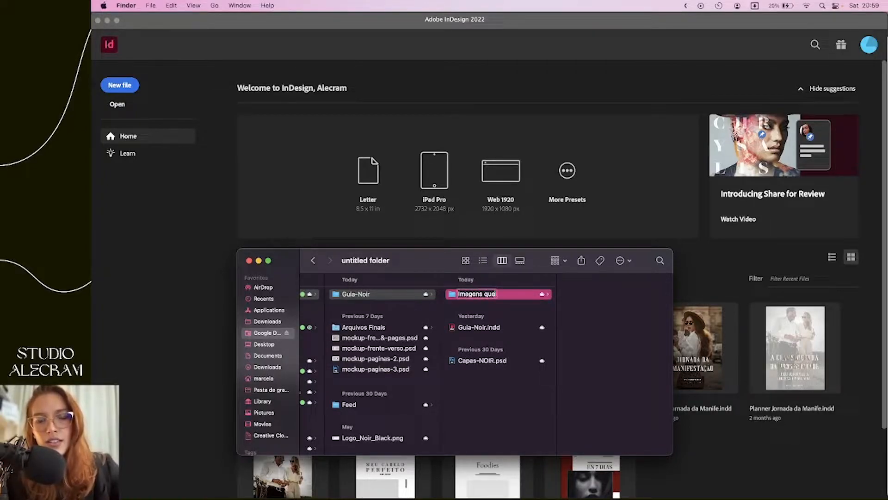
{"action": "type", "text": " irão no g"}
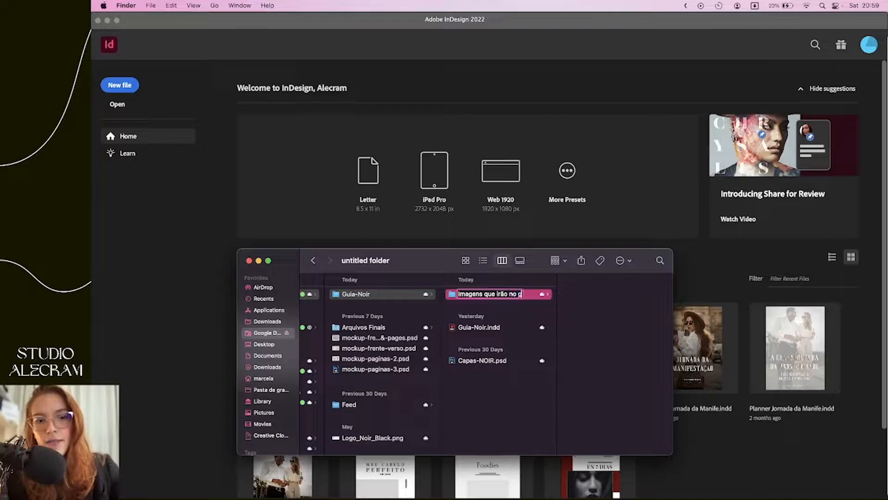
{"action": "type", "text": "uia"}
{"action": "key", "text": "Return"}
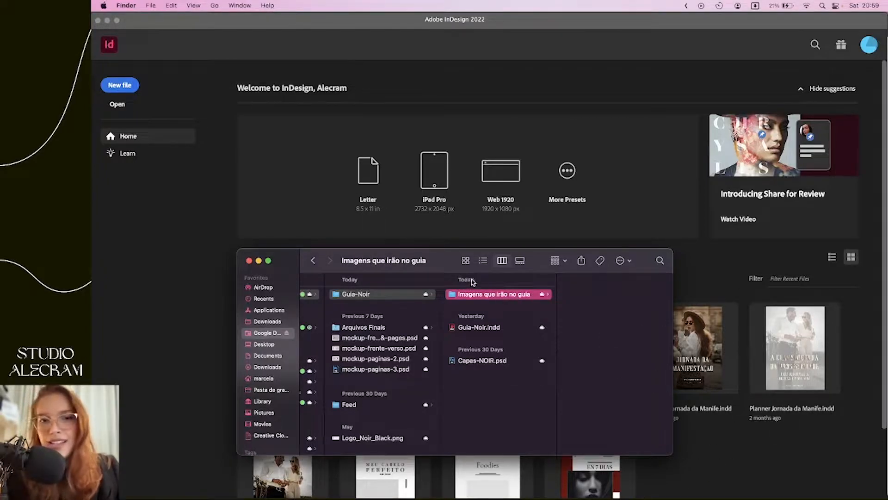
Append a person's name to the end of the new images folder's name
{"action": "left_click_drag", "start_coordinate": [443, 264], "coordinate": [426, 232]}
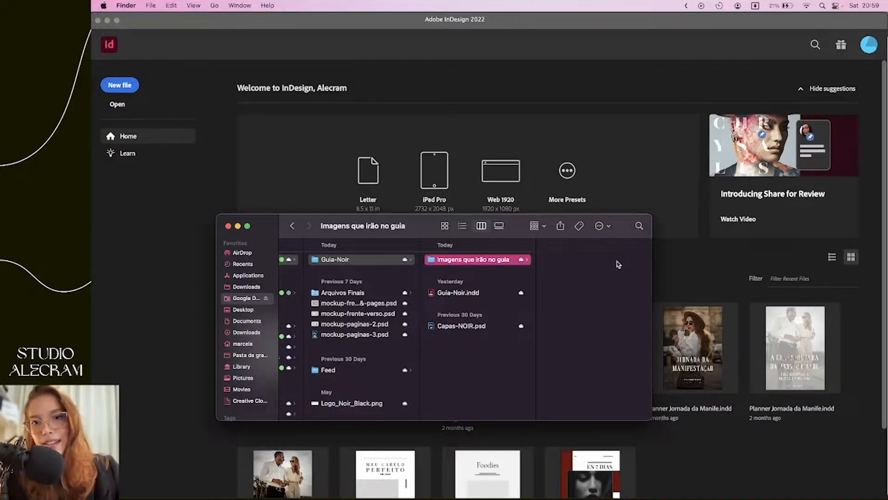
{"action": "left_click_drag", "start_coordinate": [622, 229], "coordinate": [657, 220]}
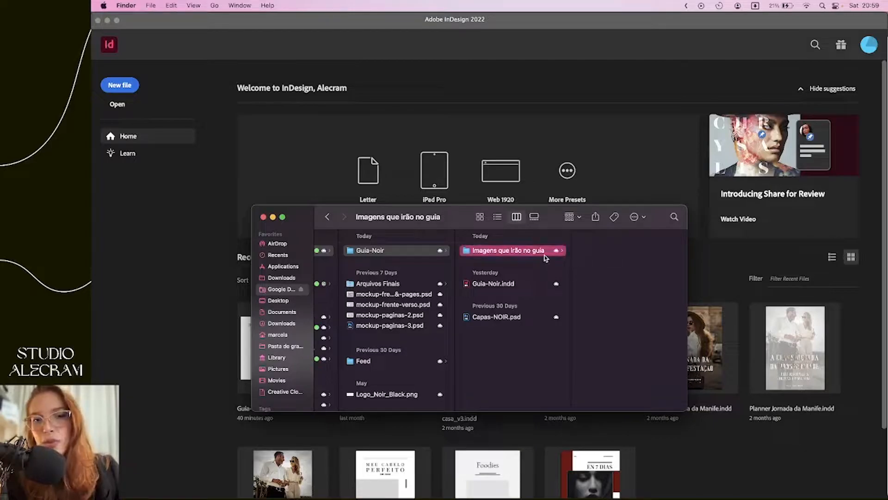
{"action": "left_click", "coordinate": [544, 250]}
{"action": "key", "text": "Right"}
{"action": "type", "text": "Marcela"}
{"action": "key", "text": "Return"}
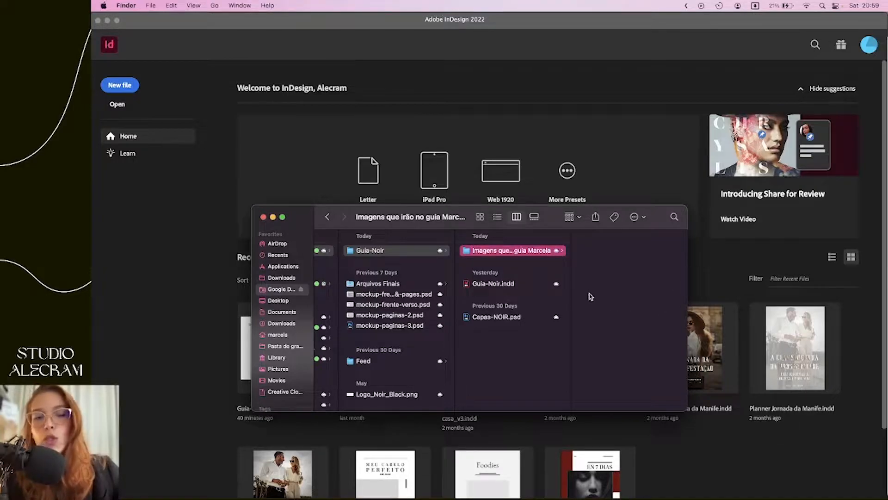
{"action": "left_click", "coordinate": [521, 283]}
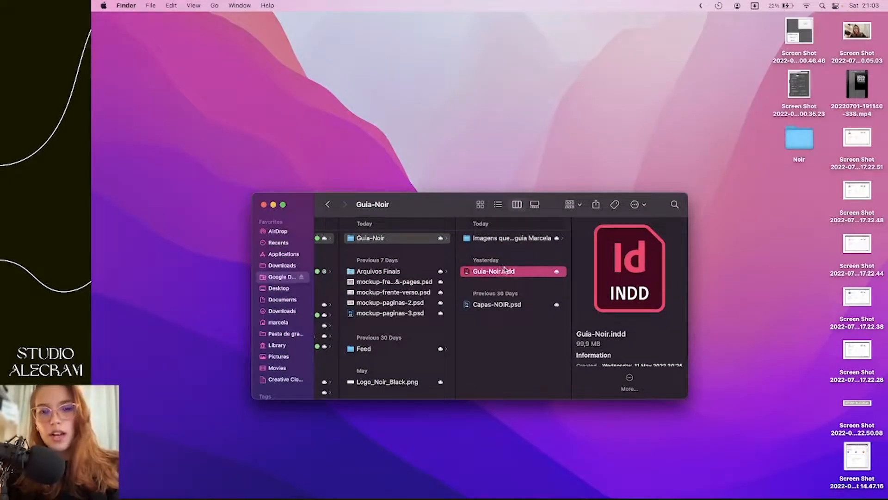
Open Guia-Noir.indd in InDesign, choosing Don't Update Links for the missing links
{"action": "double_click", "coordinate": [528, 272]}
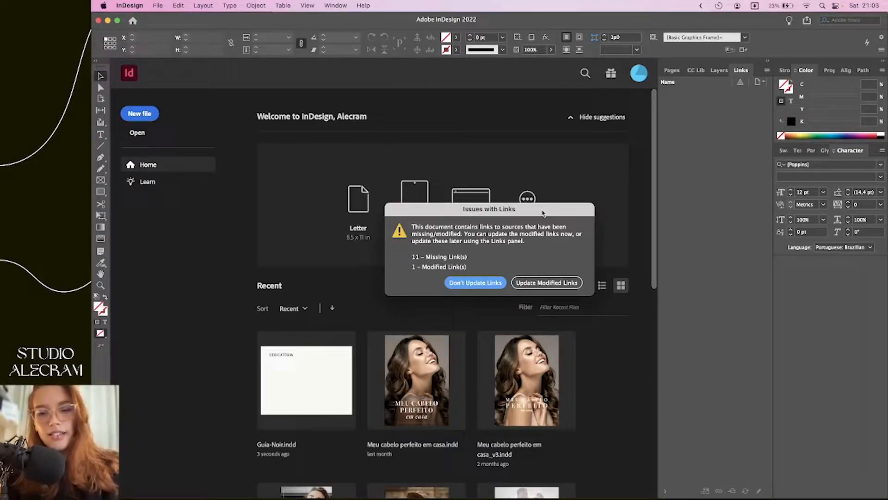
{"action": "left_click_drag", "start_coordinate": [555, 213], "coordinate": [587, 223]}
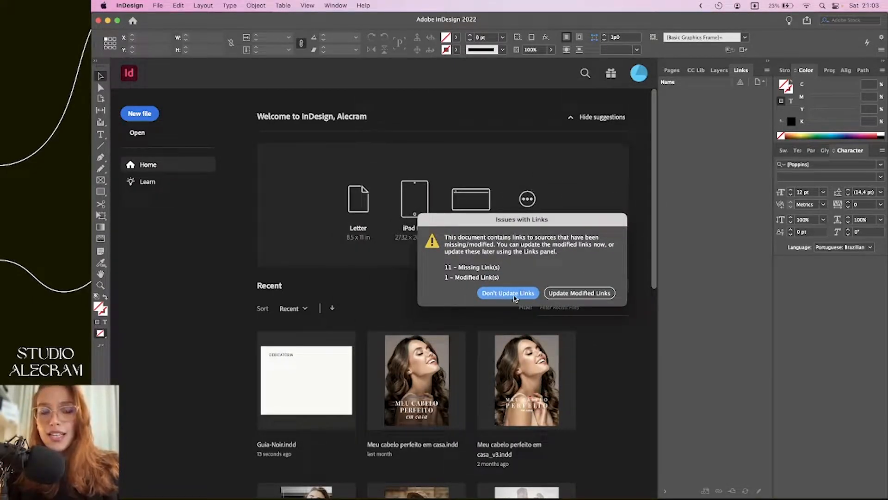
{"action": "left_click", "coordinate": [520, 294]}
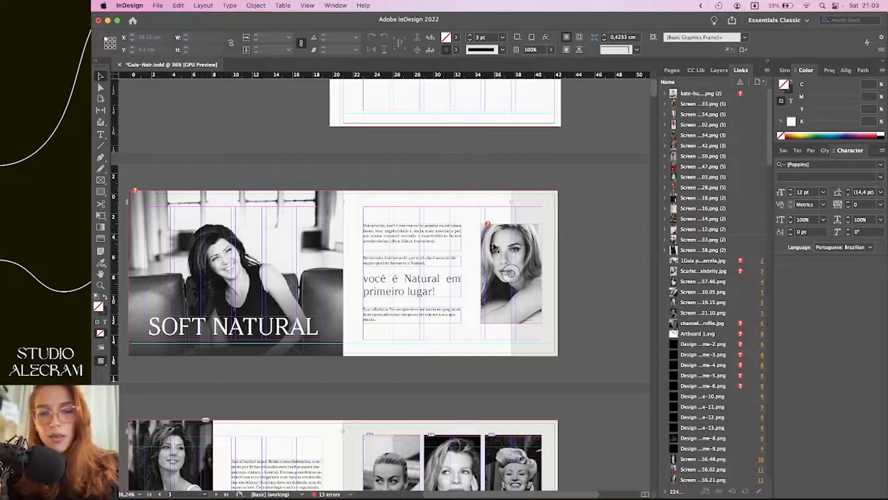
{"action": "scroll", "coordinate": [499, 270], "scroll_direction": "up", "scroll_amount": 5}
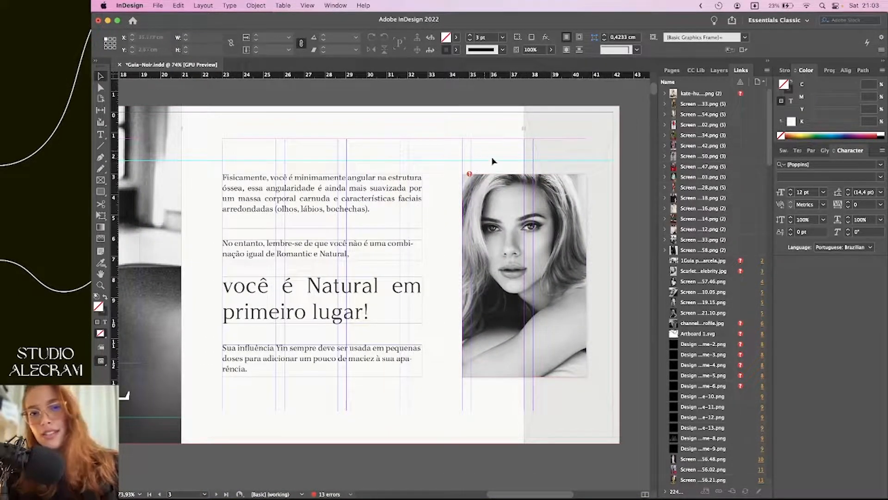
{"action": "scroll", "coordinate": [471, 173], "scroll_direction": "up", "scroll_amount": 5}
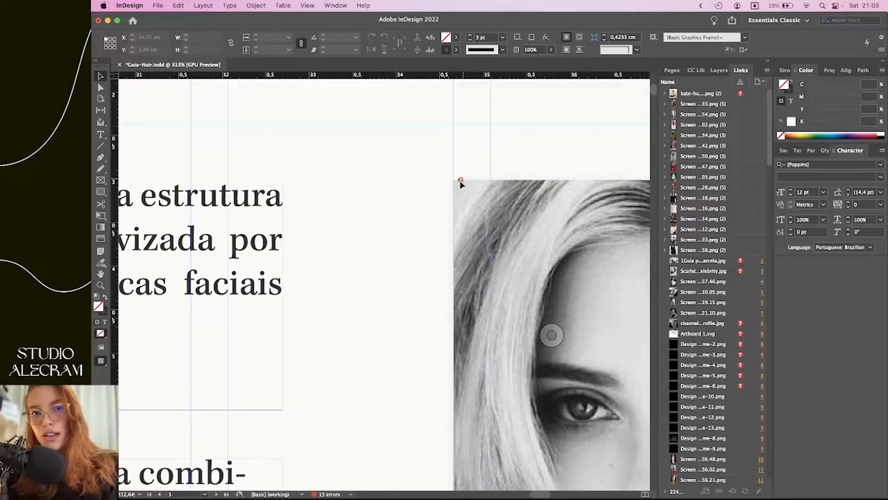
{"action": "left_click", "coordinate": [461, 180]}
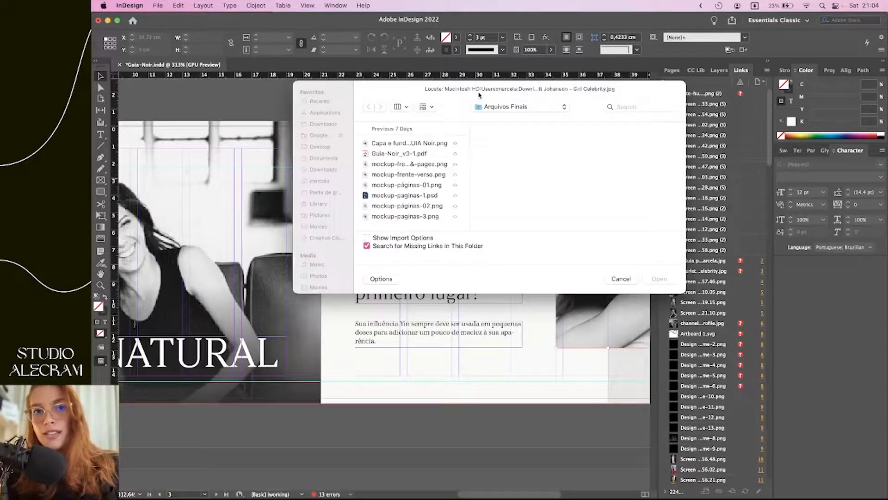
{"action": "left_click_drag", "start_coordinate": [470, 91], "coordinate": [360, 166]}
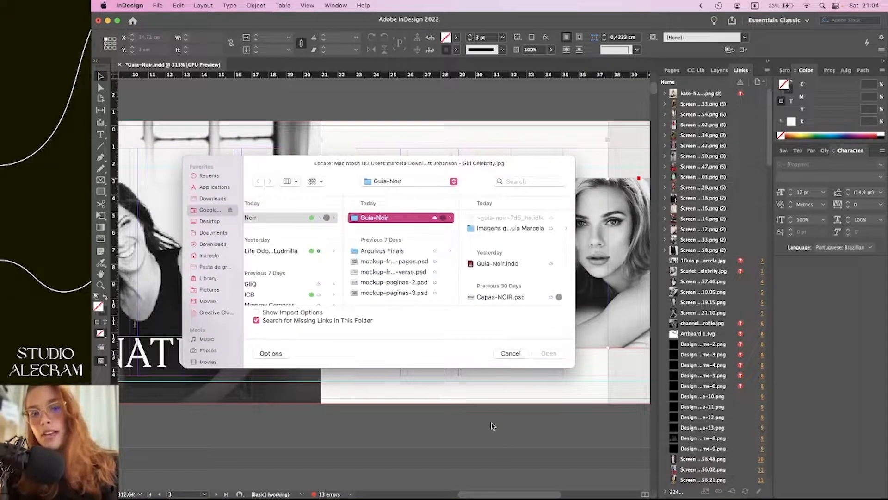
{"action": "left_click", "coordinate": [510, 353]}
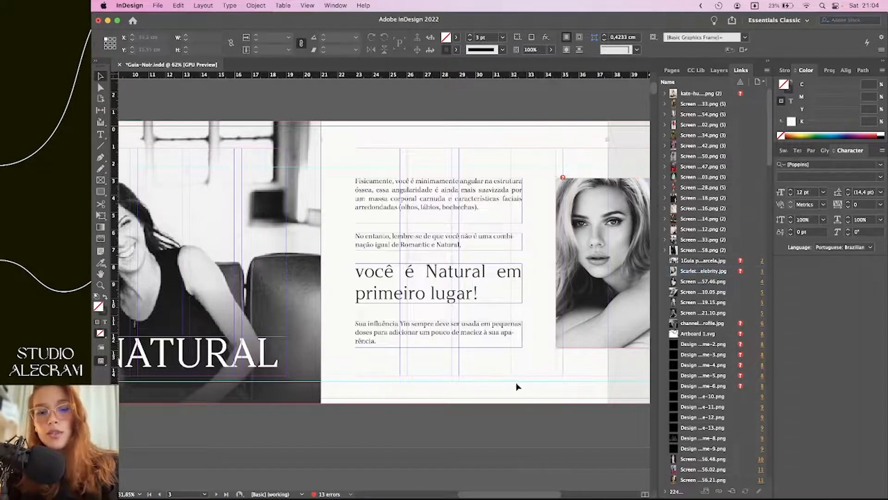
{"action": "scroll", "coordinate": [522, 386], "scroll_direction": "right", "scroll_amount": 5}
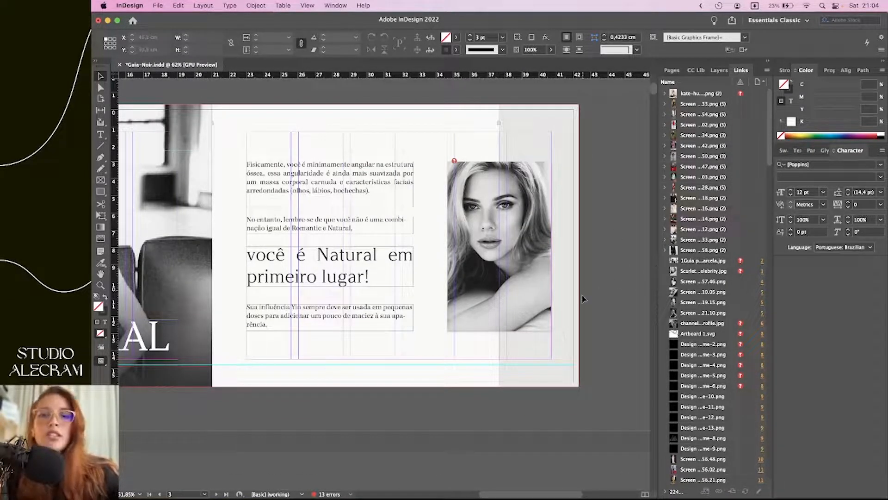
{"action": "scroll", "coordinate": [601, 357], "scroll_direction": "left", "scroll_amount": 3}
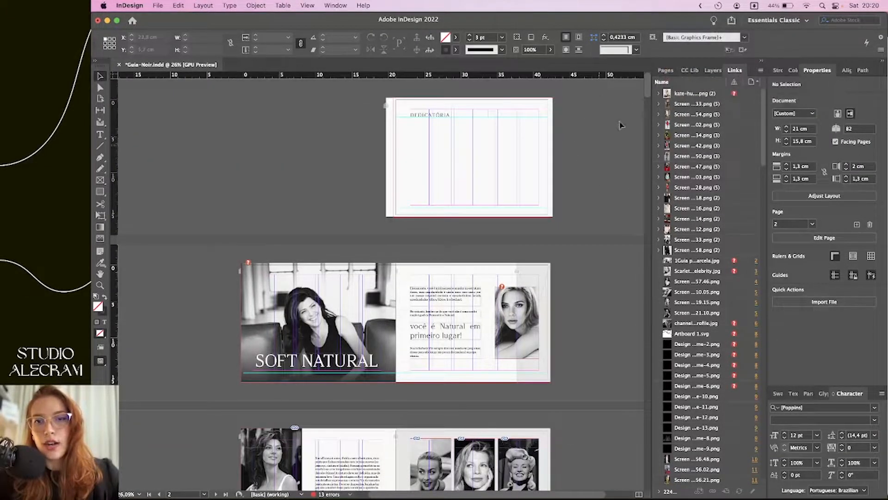
{"action": "left_click", "coordinate": [778, 21]}
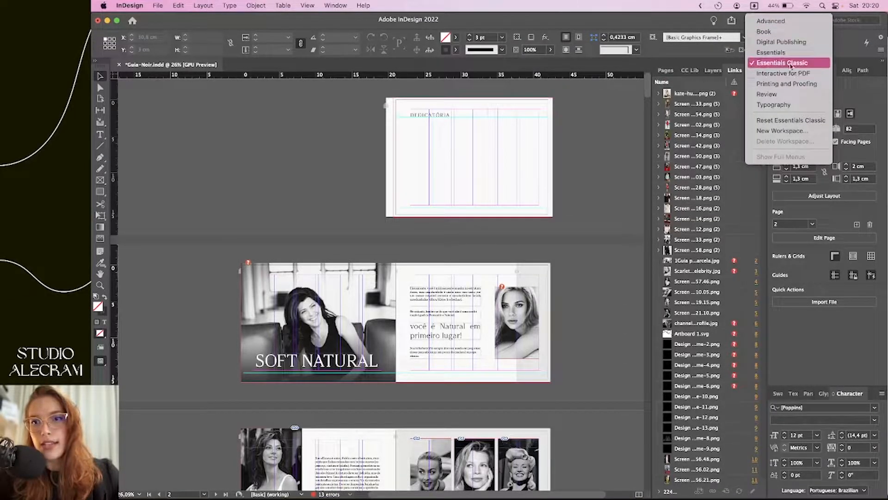
{"action": "left_click", "coordinate": [781, 55]}
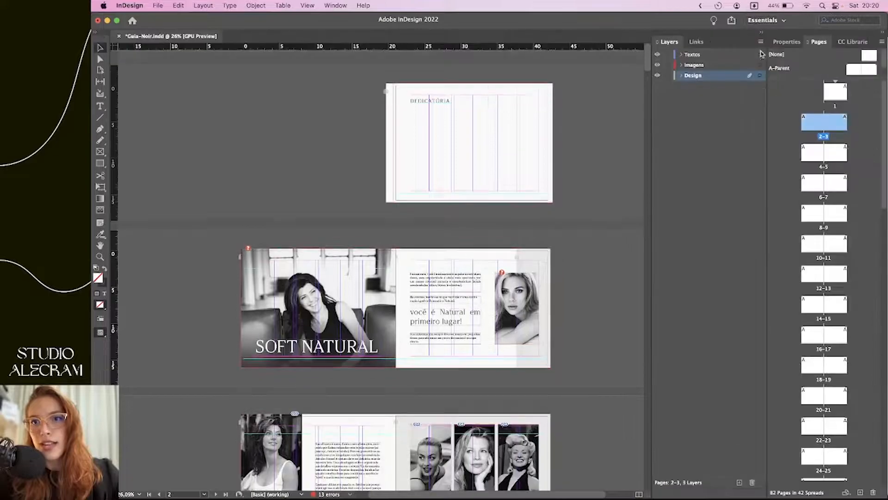
{"action": "left_click", "coordinate": [793, 22]}
{"action": "left_click", "coordinate": [814, 63]}
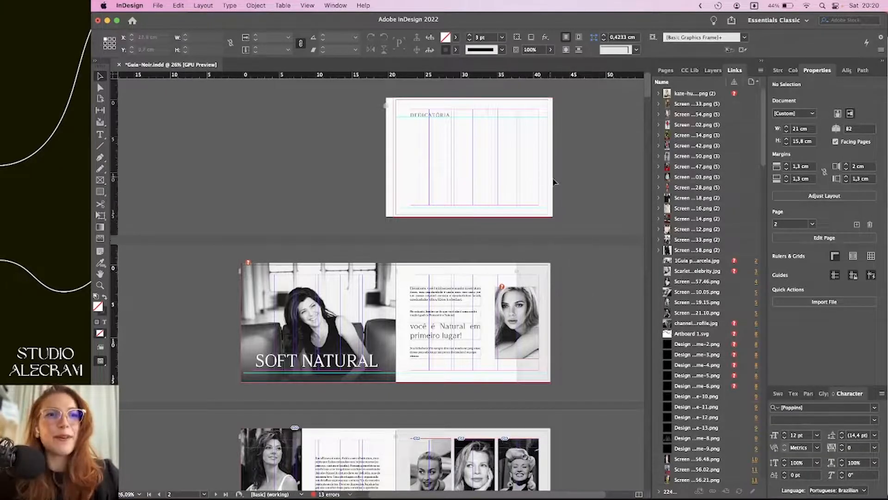
{"action": "scroll", "coordinate": [508, 162], "scroll_direction": "up", "scroll_amount": 3}
{"action": "left_click", "coordinate": [431, 115]}
{"action": "scroll", "coordinate": [416, 122], "scroll_direction": "up", "scroll_amount": 5}
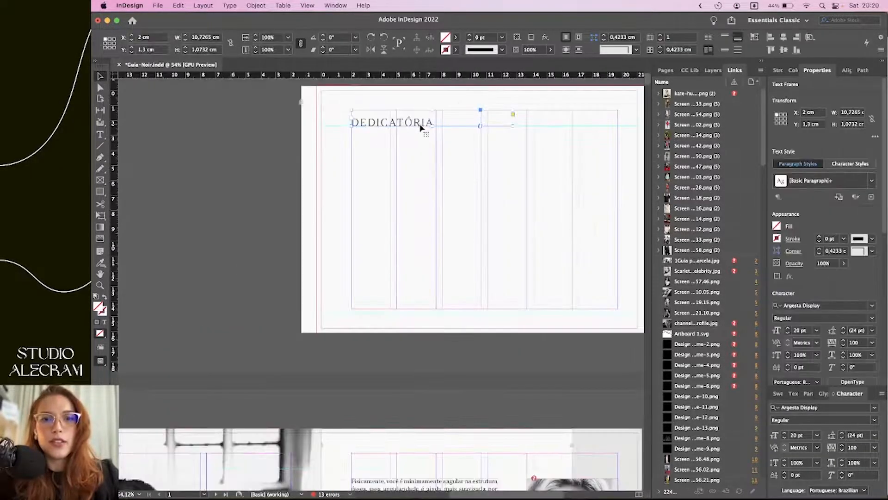
{"action": "scroll", "coordinate": [420, 127], "scroll_direction": "up", "scroll_amount": 2}
{"action": "double_click", "coordinate": [417, 150]}
{"action": "left_click_drag", "start_coordinate": [435, 152], "coordinate": [277, 168]}
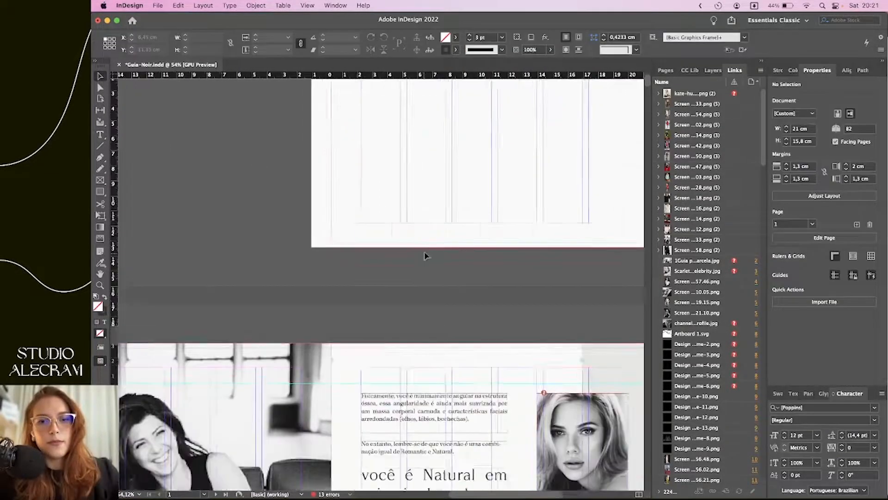
{"action": "scroll", "coordinate": [429, 254], "scroll_direction": "down", "scroll_amount": 3}
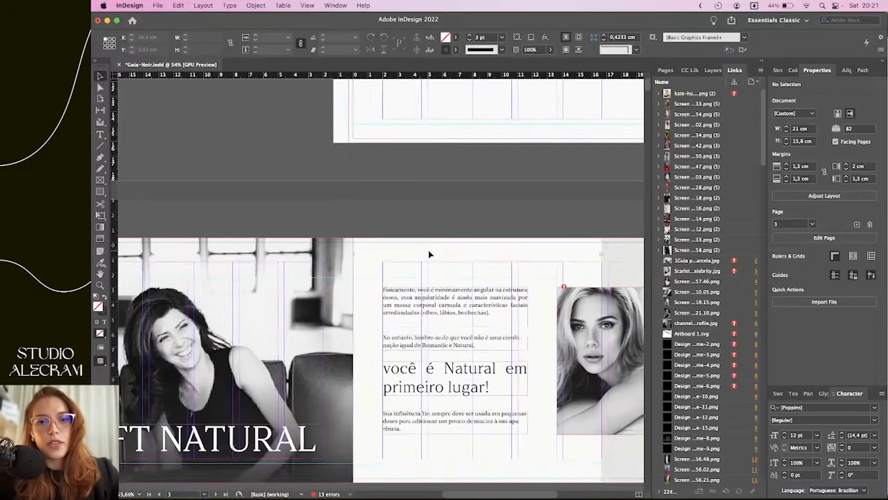
{"action": "scroll", "coordinate": [428, 253], "scroll_direction": "down", "scroll_amount": 3}
{"action": "scroll", "coordinate": [537, 341], "scroll_direction": "down", "scroll_amount": 2}
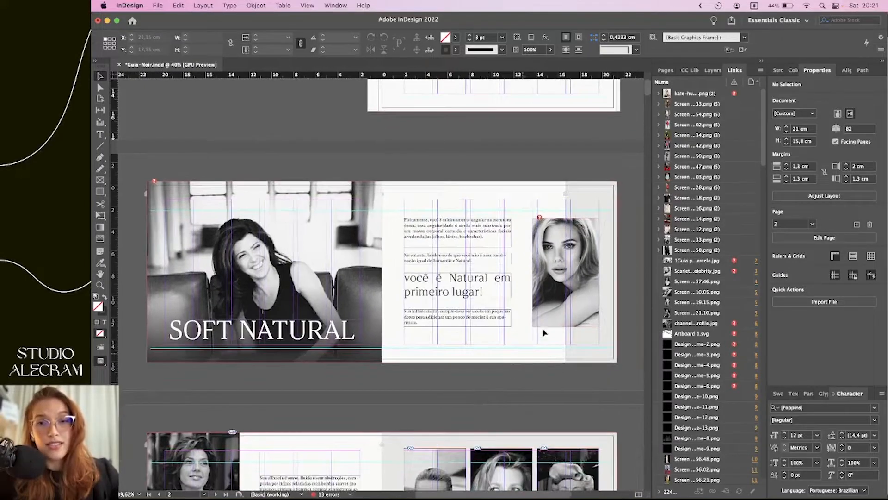
{"action": "left_click", "coordinate": [540, 325]}
{"action": "left_click", "coordinate": [569, 340]}
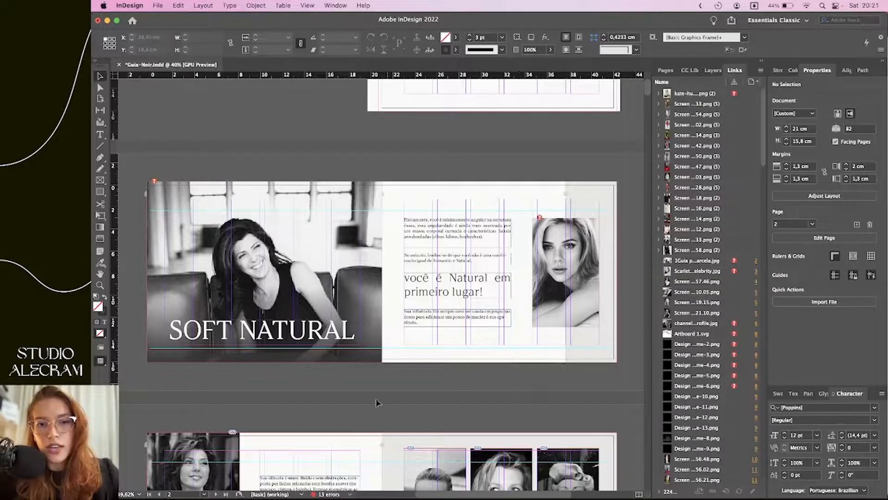
Drag the couple photo from Downloads onto page 3, then undo the placement
{"action": "left_click", "coordinate": [271, 480]}
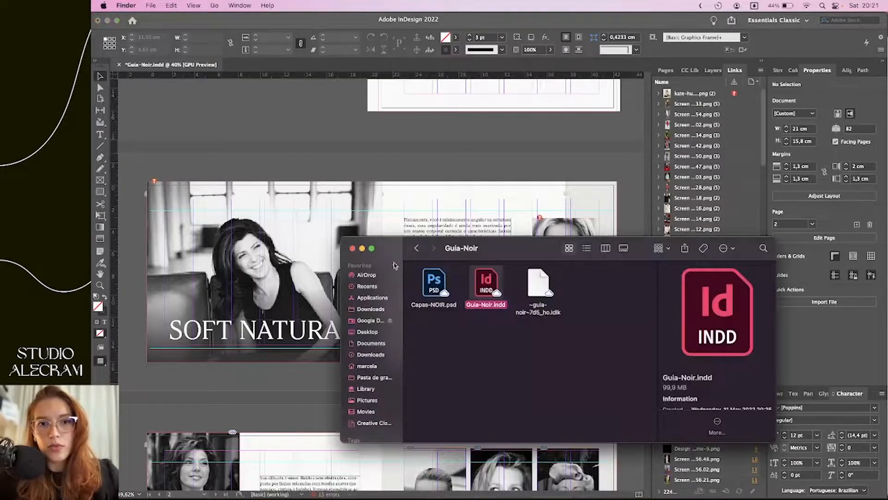
{"action": "left_click", "coordinate": [370, 309]}
{"action": "left_click", "coordinate": [537, 296]}
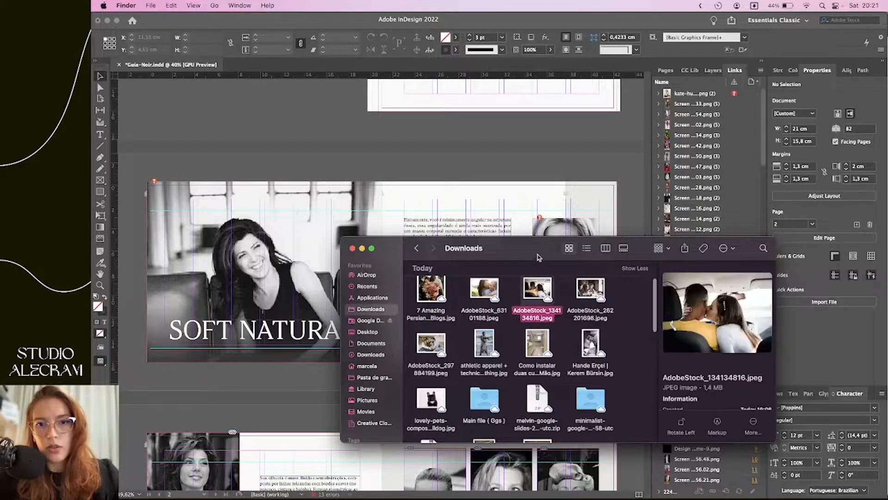
{"action": "left_click_drag", "start_coordinate": [485, 247], "coordinate": [469, 274]}
{"action": "left_click", "coordinate": [573, 373]}
{"action": "left_click_drag", "start_coordinate": [574, 373], "coordinate": [447, 171]}
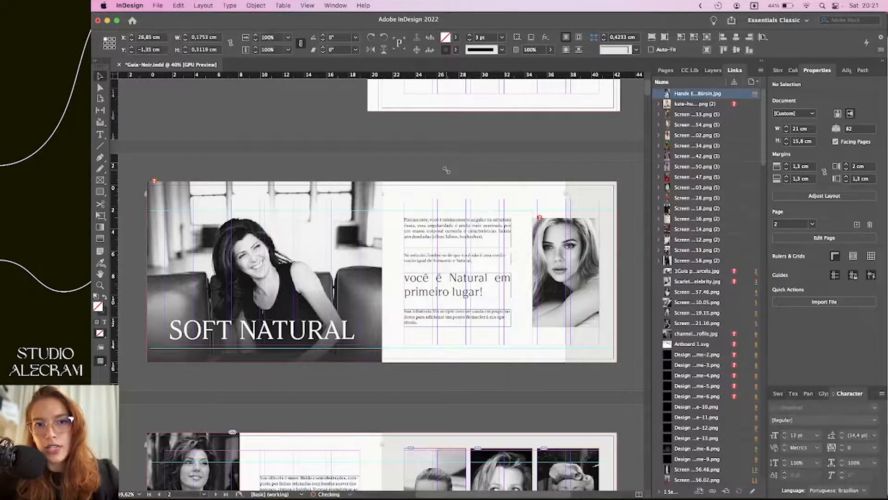
{"action": "key", "text": "super+z"}
Place the couple photo as a small image over the blonde portrait, then delete it
{"action": "scroll", "coordinate": [442, 181], "scroll_direction": "up", "scroll_amount": 5}
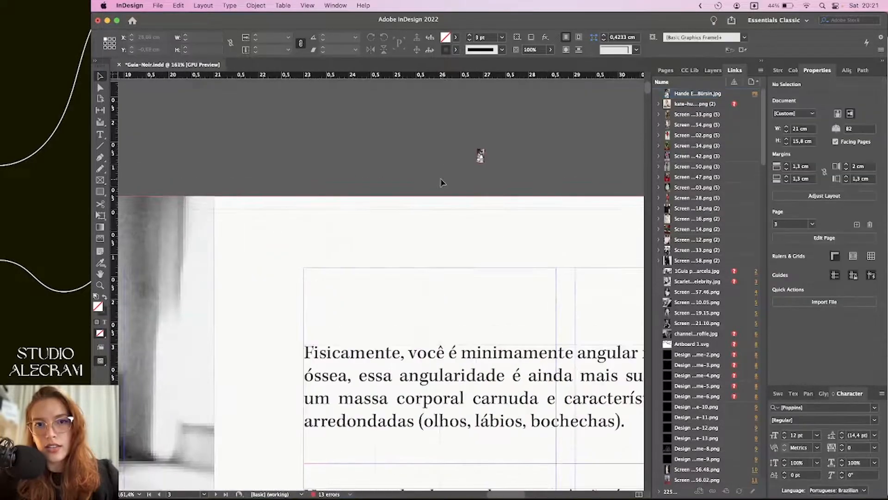
{"action": "scroll", "coordinate": [452, 182], "scroll_direction": "down", "scroll_amount": 5}
{"action": "scroll", "coordinate": [388, 177], "scroll_direction": "right", "scroll_amount": 4}
{"action": "scroll", "coordinate": [388, 177], "scroll_direction": "down", "scroll_amount": 3}
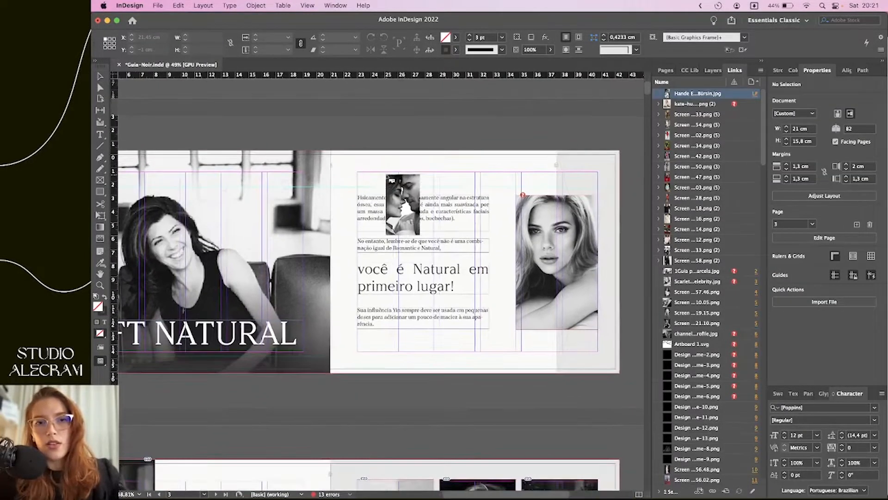
{"action": "left_click_drag", "start_coordinate": [439, 121], "coordinate": [384, 230]}
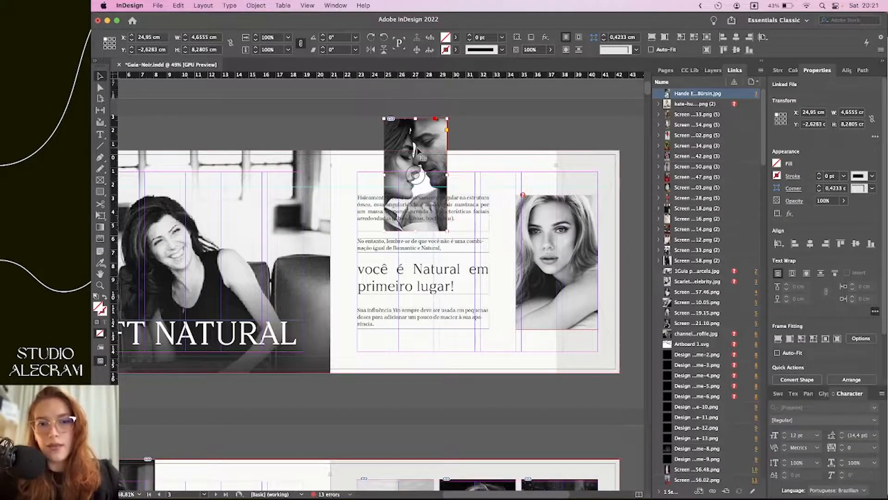
{"action": "left_click_drag", "start_coordinate": [423, 153], "coordinate": [495, 208]}
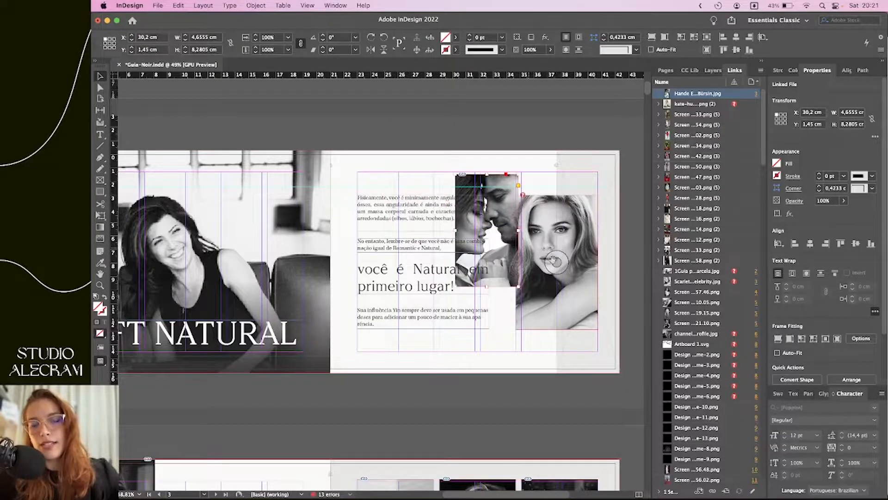
{"action": "key", "text": "BackSpace"}
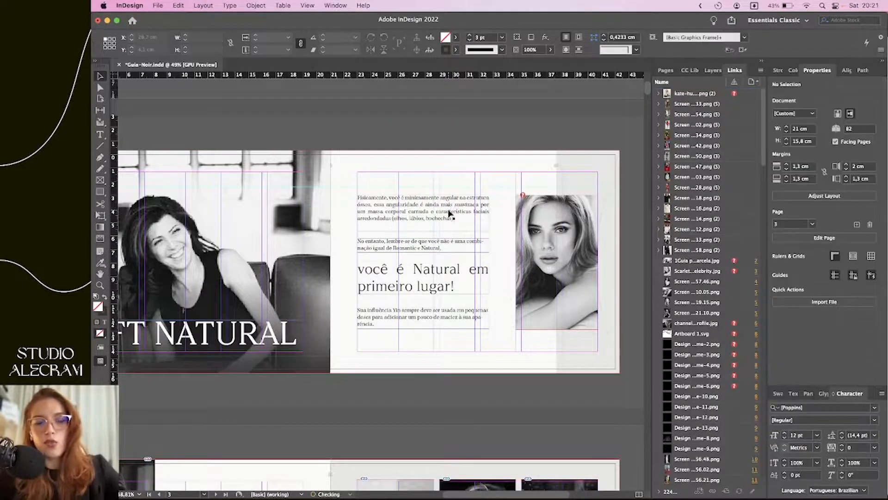
Drop the couple photo into the right-hand portrait frame and adjust its fill and crop
{"action": "key", "text": "super+Tab"}
{"action": "left_click_drag", "start_coordinate": [573, 368], "coordinate": [562, 257]}
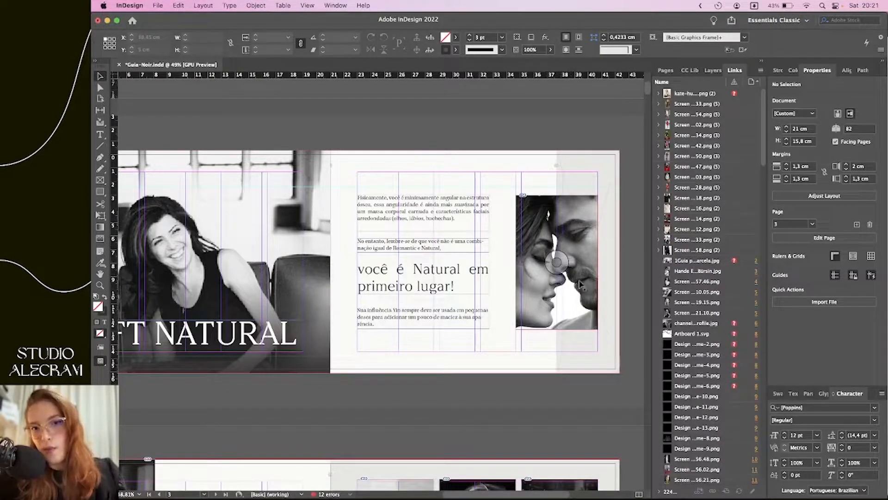
{"action": "left_click", "coordinate": [556, 257]}
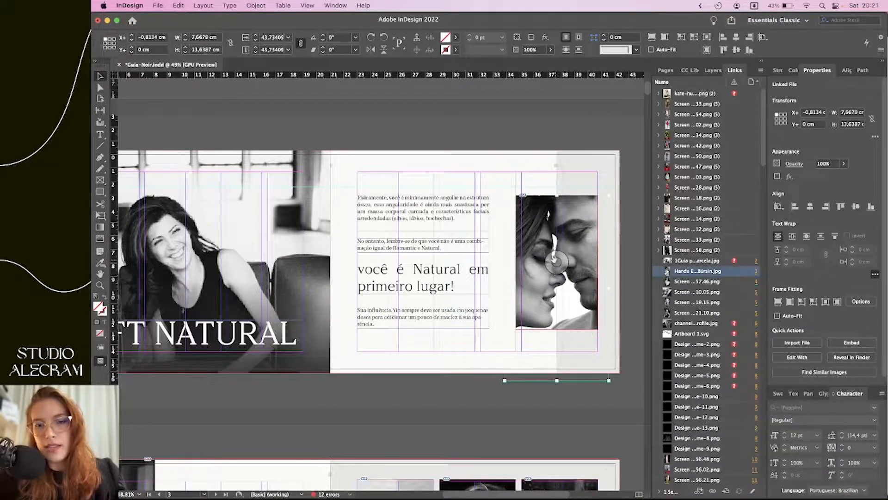
{"action": "left_click_drag", "start_coordinate": [556, 380], "coordinate": [555, 284]}
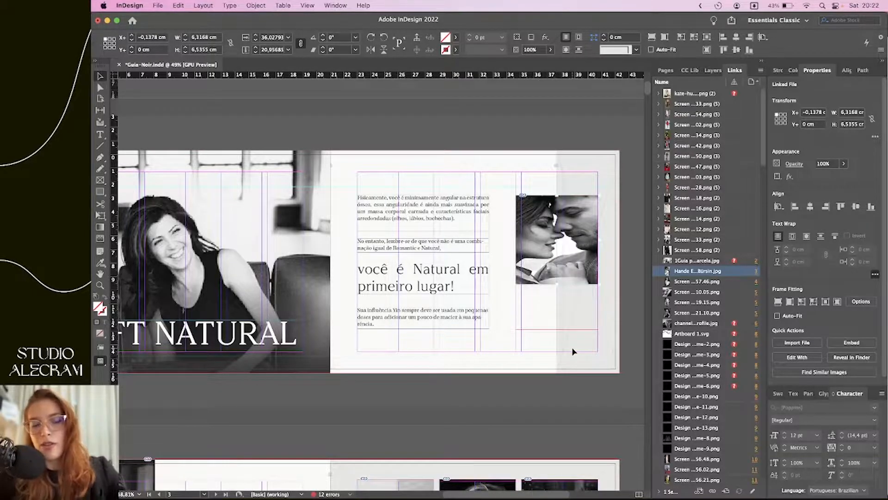
{"action": "key", "text": "super+z"}
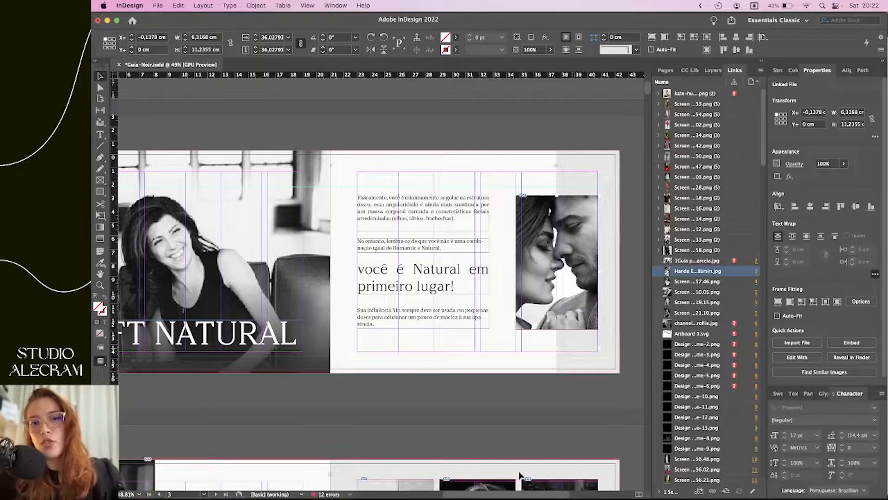
{"action": "left_click_drag", "start_coordinate": [566, 309], "coordinate": [563, 294]}
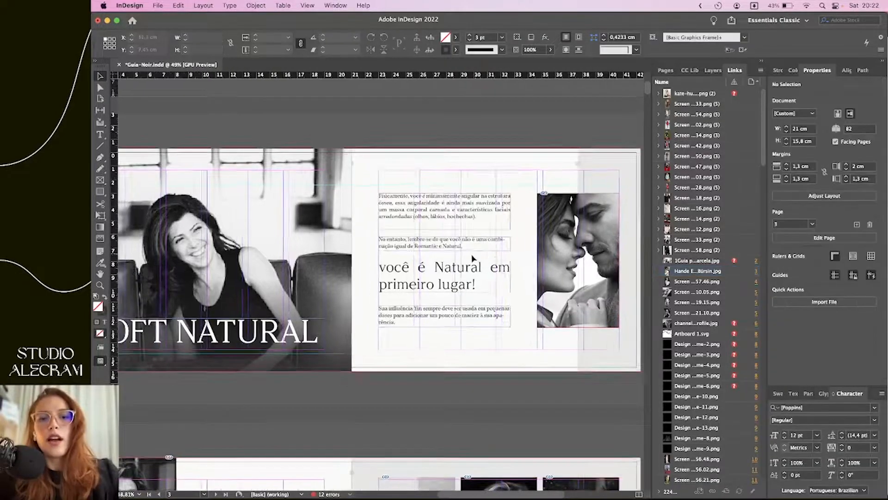
{"action": "scroll", "coordinate": [477, 278], "scroll_direction": "left", "scroll_amount": 10}
{"action": "scroll", "coordinate": [435, 290], "scroll_direction": "left", "scroll_amount": 3}
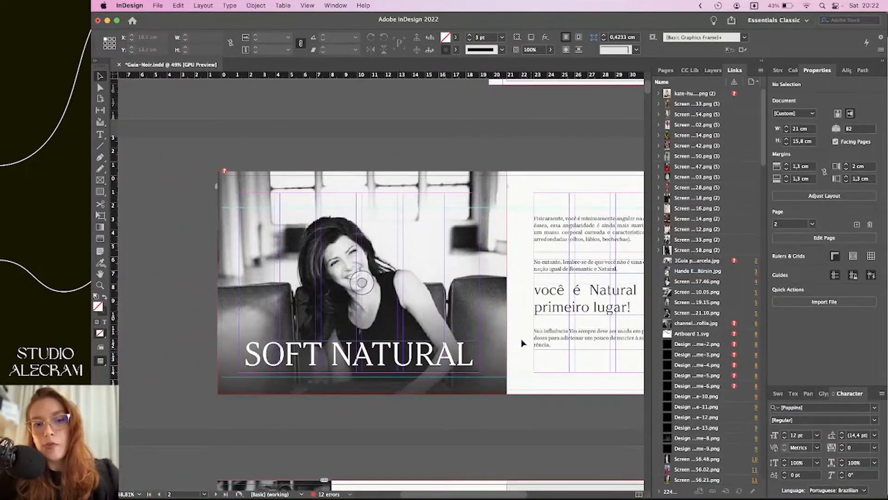
{"action": "left_click", "coordinate": [424, 286]}
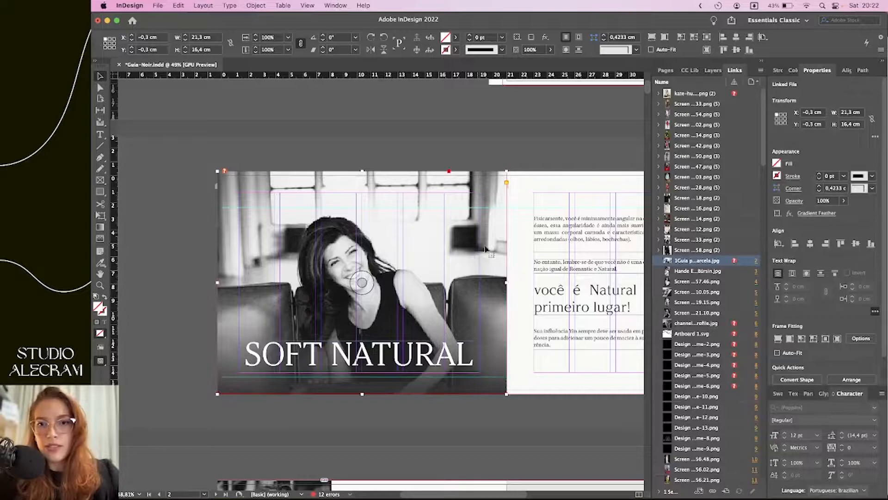
{"action": "left_click_drag", "start_coordinate": [428, 279], "coordinate": [337, 224]}
{"action": "left_click_drag", "start_coordinate": [398, 191], "coordinate": [278, 236]}
{"action": "scroll", "coordinate": [277, 237], "scroll_direction": "left", "scroll_amount": 8}
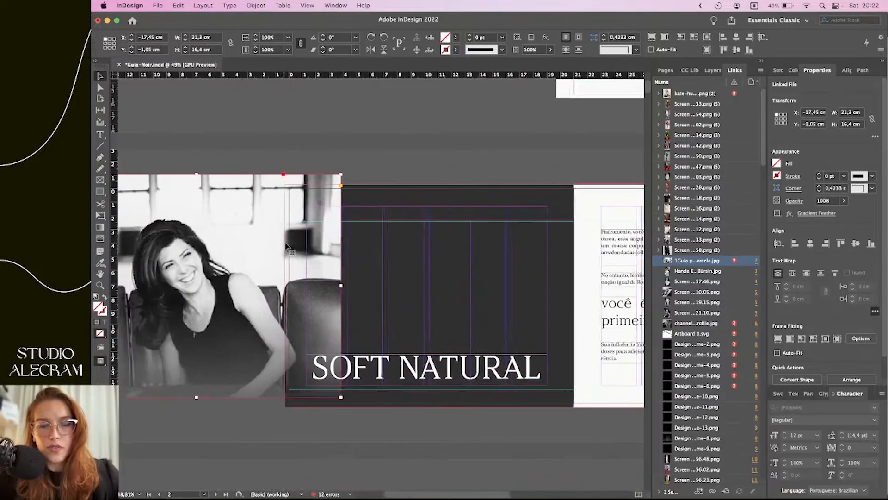
{"action": "left_click_drag", "start_coordinate": [383, 249], "coordinate": [323, 259]}
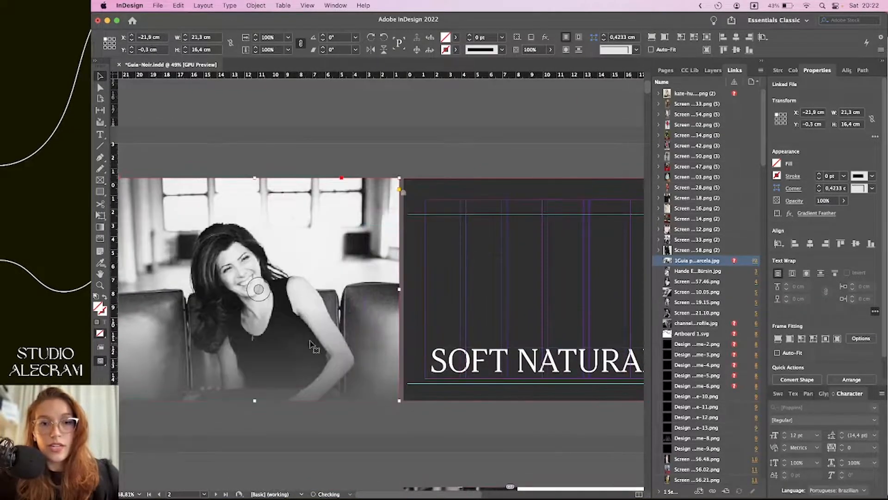
{"action": "left_click", "coordinate": [411, 438]}
{"action": "scroll", "coordinate": [463, 324], "scroll_direction": "down", "scroll_amount": 2}
{"action": "scroll", "coordinate": [463, 323], "scroll_direction": "right", "scroll_amount": 2}
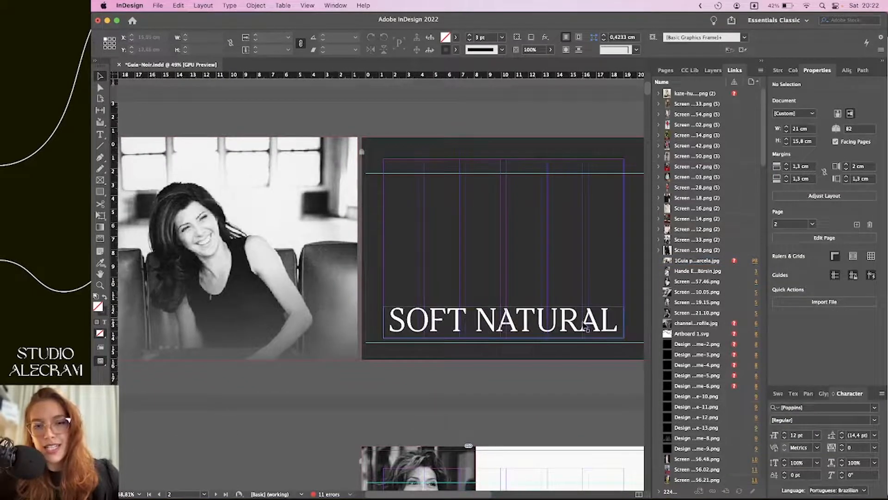
{"action": "left_click_drag", "start_coordinate": [276, 193], "coordinate": [453, 194]}
{"action": "left_click_drag", "start_coordinate": [453, 190], "coordinate": [458, 191]}
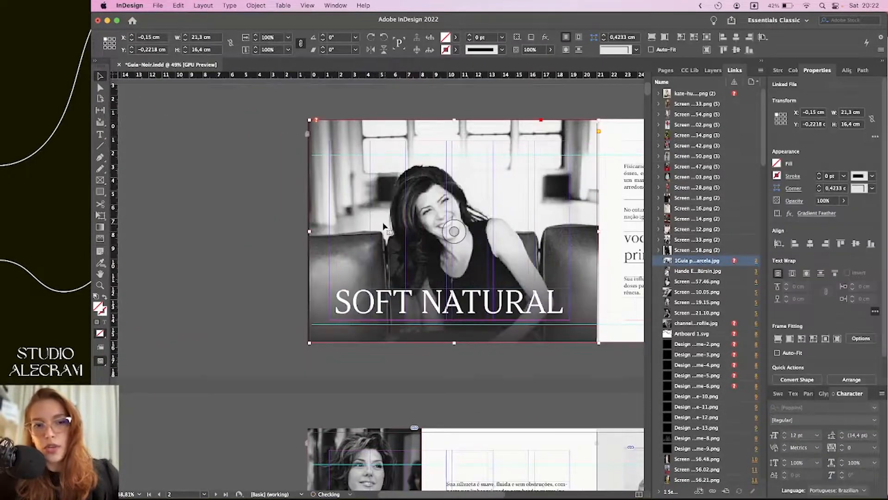
{"action": "left_click_drag", "start_coordinate": [378, 224], "coordinate": [368, 227]}
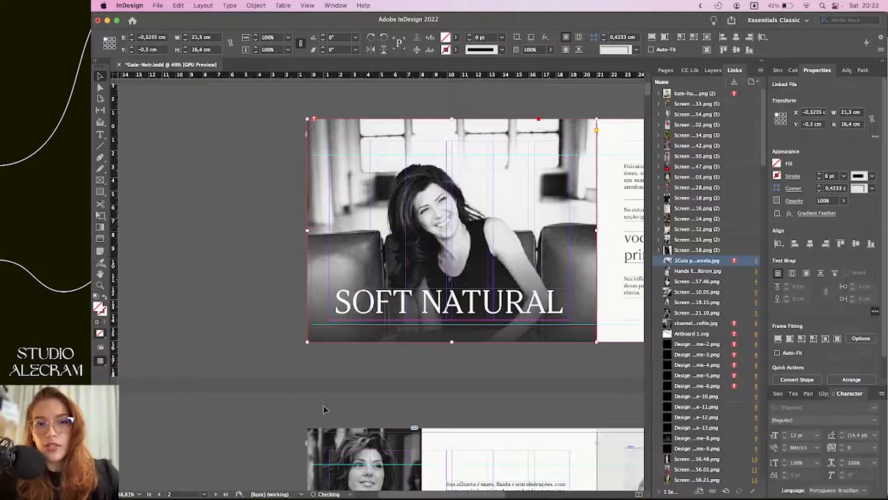
{"action": "scroll", "coordinate": [418, 162], "scroll_direction": "down", "scroll_amount": 1}
{"action": "scroll", "coordinate": [419, 162], "scroll_direction": "right", "scroll_amount": 1}
{"action": "left_click_drag", "start_coordinate": [419, 162], "coordinate": [245, 169]}
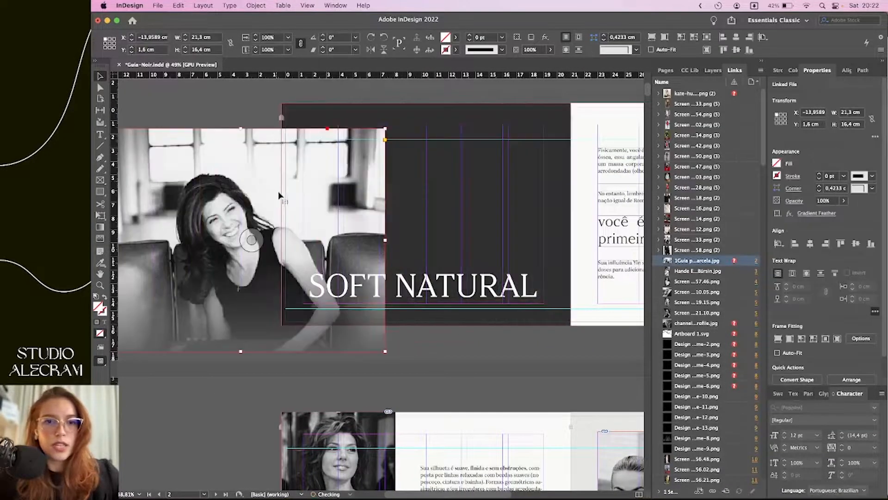
{"action": "scroll", "coordinate": [278, 194], "scroll_direction": "left", "scroll_amount": 2}
{"action": "scroll", "coordinate": [278, 194], "scroll_direction": "up", "scroll_amount": 1}
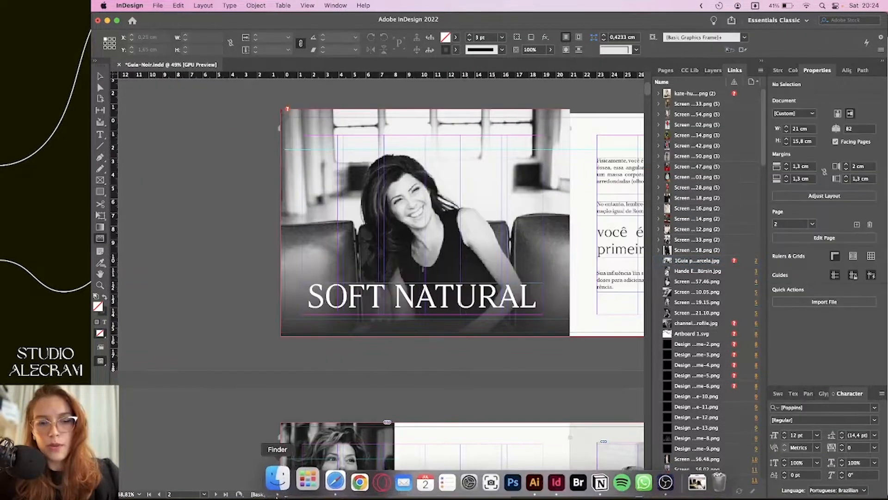
Replace the cover photo with the red-haired woman's AdobeStock_278079867.jpeg portrait
{"action": "left_click", "coordinate": [300, 478]}
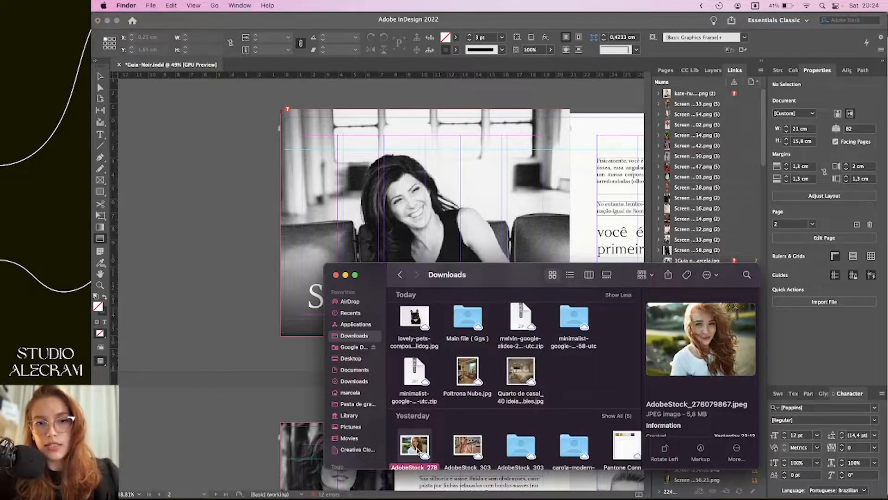
{"action": "left_click_drag", "start_coordinate": [413, 446], "coordinate": [360, 214]}
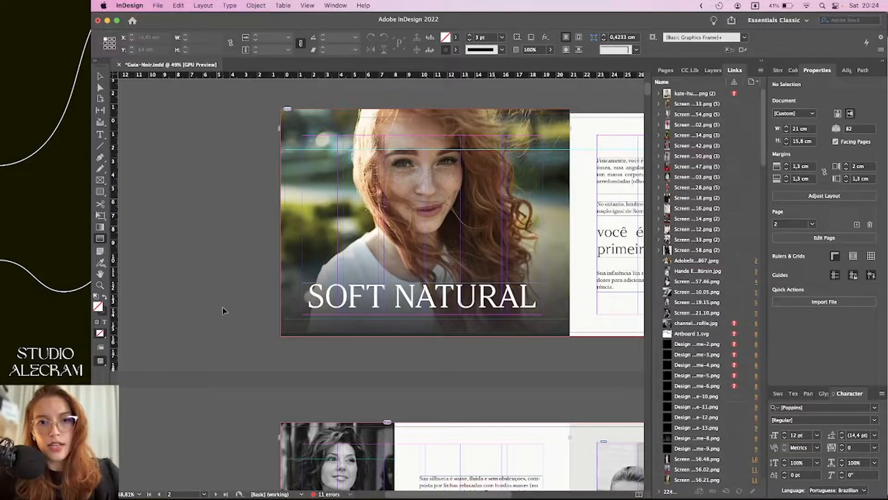
{"action": "left_click", "coordinate": [385, 257]}
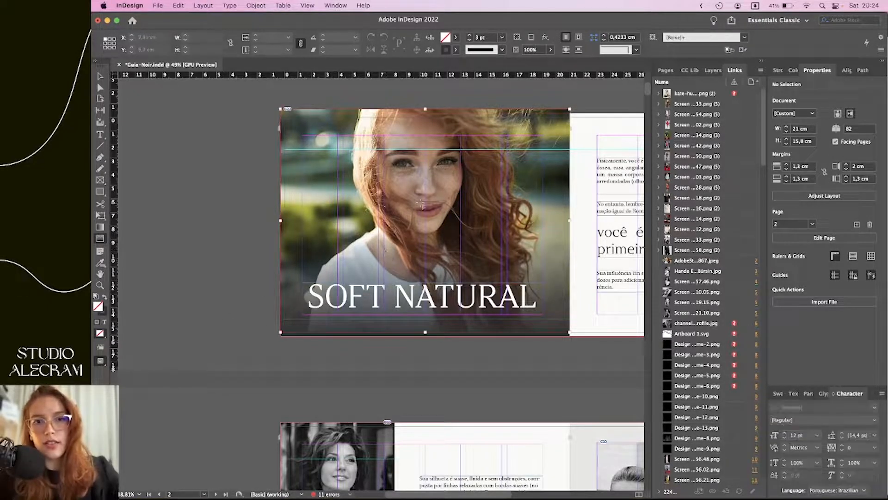
{"action": "left_click_drag", "start_coordinate": [433, 192], "coordinate": [296, 200]}
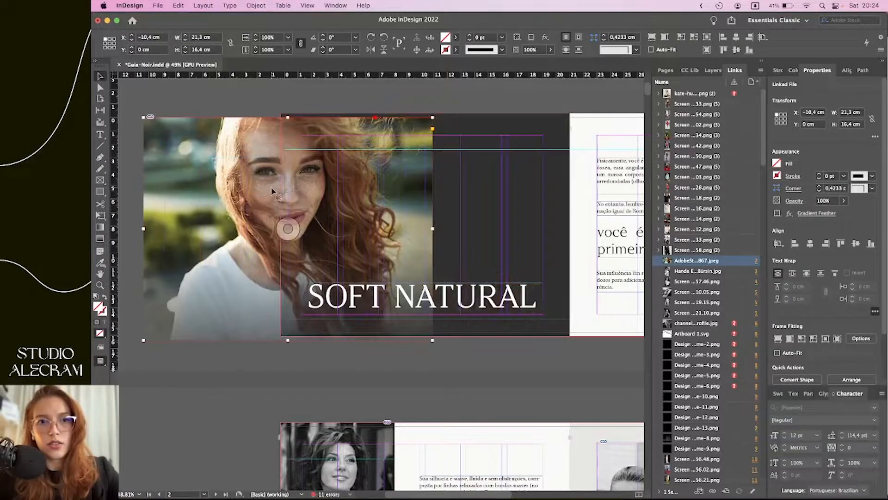
{"action": "key", "text": "super+z"}
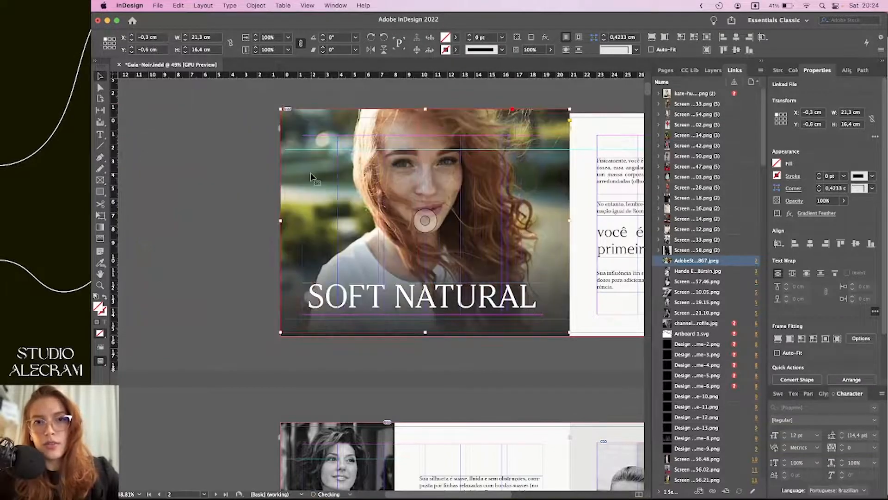
Slide the portrait frame off the SOFT NATURAL page onto the left pasteboard
{"action": "scroll", "coordinate": [260, 199], "scroll_direction": "left", "scroll_amount": 2}
{"action": "scroll", "coordinate": [260, 200], "scroll_direction": "up", "scroll_amount": 1}
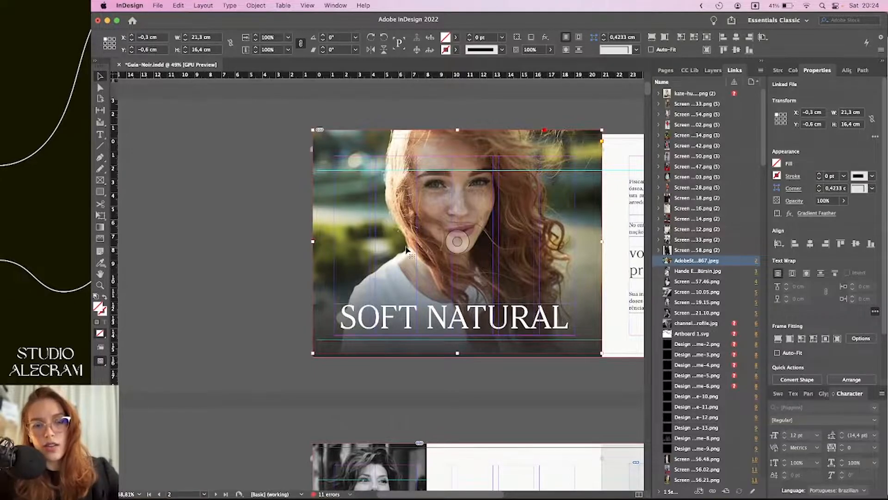
{"action": "left_click_drag", "start_coordinate": [407, 218], "coordinate": [127, 225]}
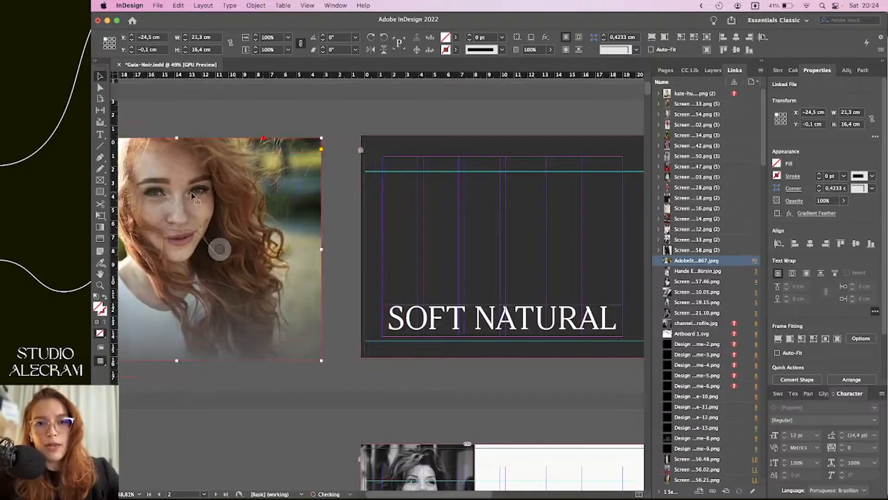
Drop the smiling woman's beach photo into the dark cover frame
{"action": "left_click", "coordinate": [278, 481]}
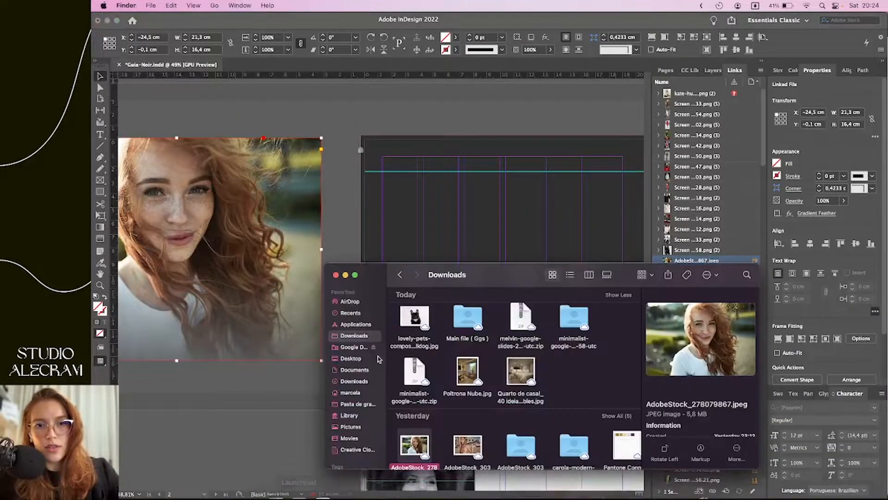
{"action": "left_click_drag", "start_coordinate": [467, 445], "coordinate": [362, 141]}
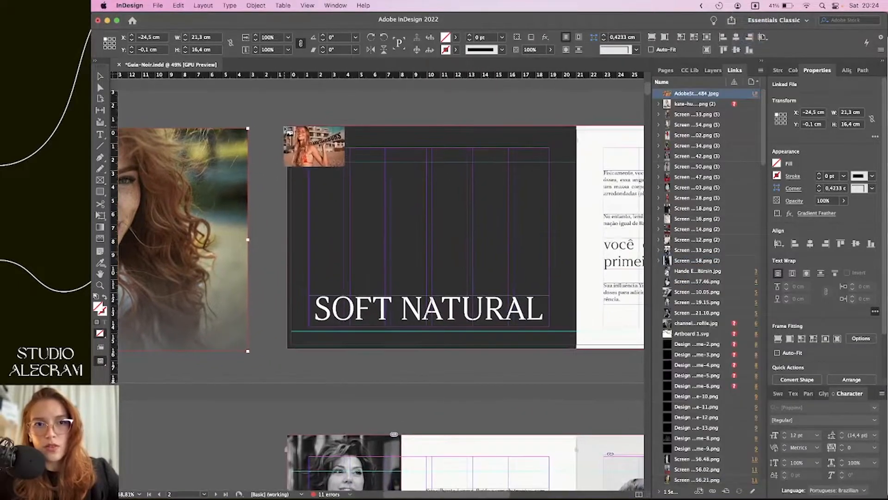
{"action": "key", "text": "super+z"}
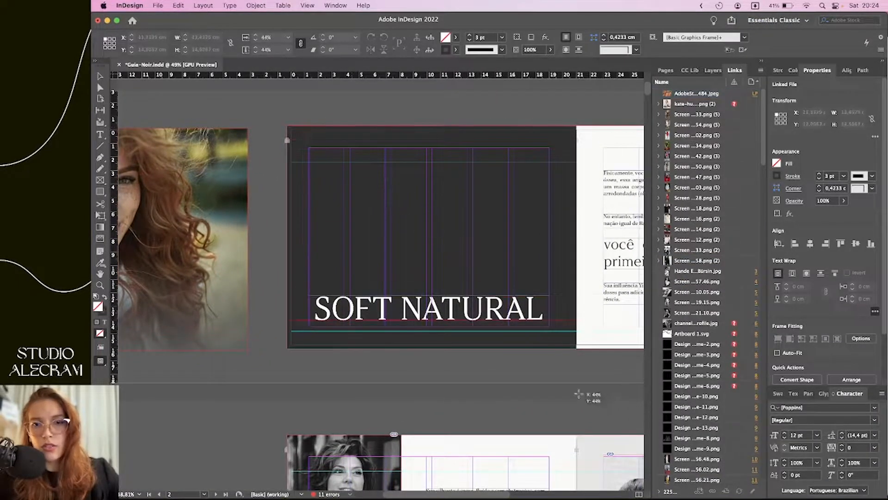
{"action": "left_click", "coordinate": [435, 234]}
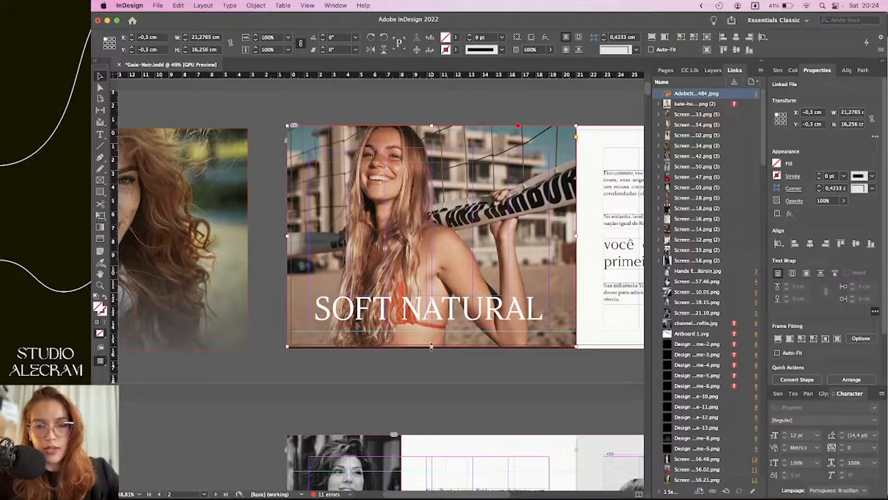
Scale the beach photo with the resize shortcuts until it exactly fills the frame
{"action": "left_click", "coordinate": [431, 238]}
{"action": "key", "text": "super+alt+period"}
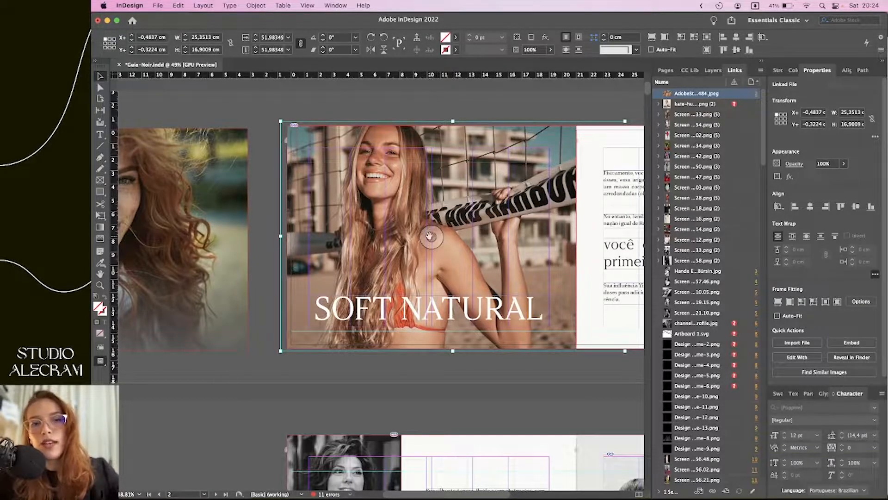
{"action": "key", "text": "super+alt+comma"}
{"action": "key", "text": "super+alt+comma"}
{"action": "key", "text": "super+alt+comma"}
{"action": "key", "text": "super+alt+comma"}
{"action": "key", "text": "super+alt+comma"}
{"action": "key", "text": "super+alt+comma"}
{"action": "key", "text": "super+alt+comma"}
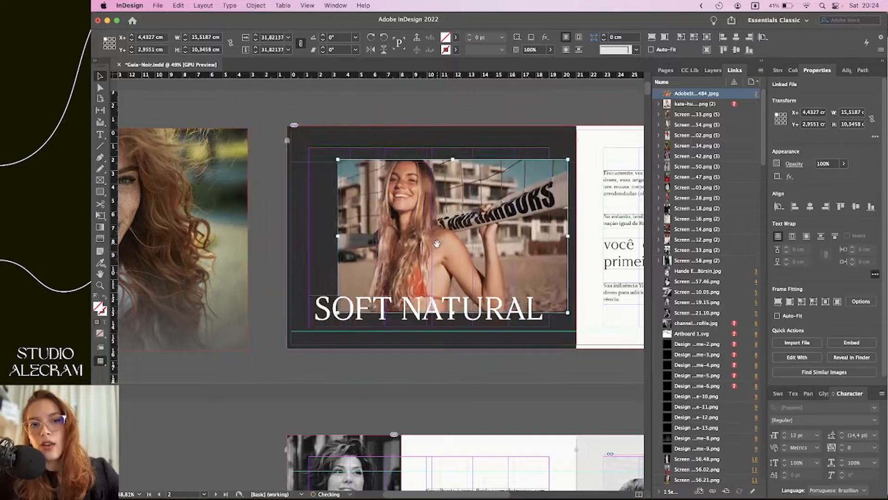
{"action": "key", "text": "super+alt+period"}
{"action": "key", "text": "super+alt+period"}
{"action": "key", "text": "super+alt+period"}
{"action": "key", "text": "super+alt+period"}
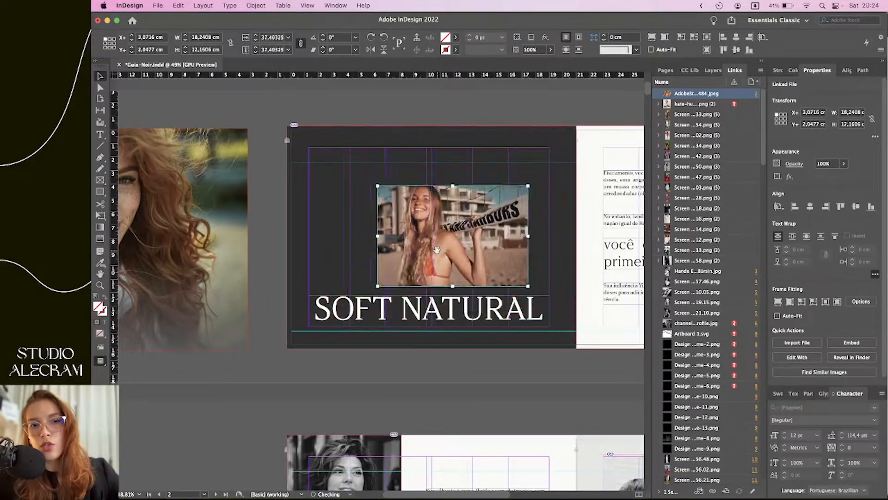
{"action": "key", "text": "super+alt+shift+c"}
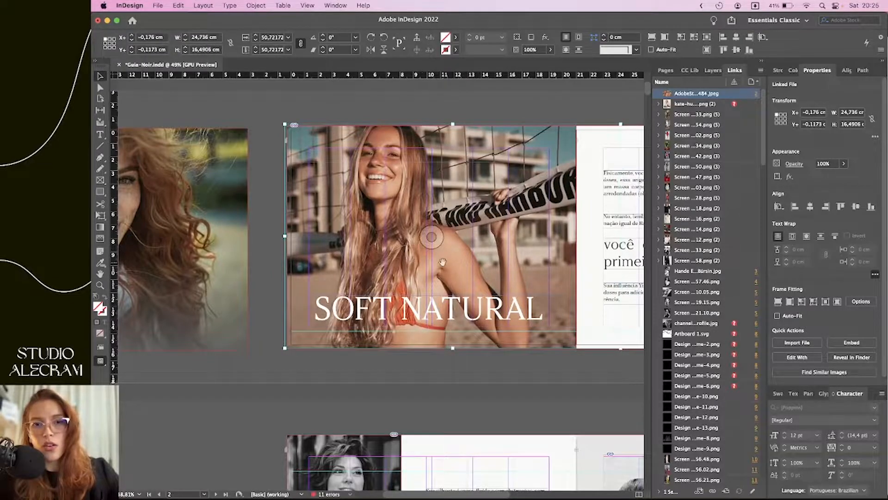
{"action": "key", "text": "super+alt+period"}
{"action": "key", "text": "super+alt+period"}
{"action": "key", "text": "super+alt+period"}
{"action": "key", "text": "super+alt+shift+c"}
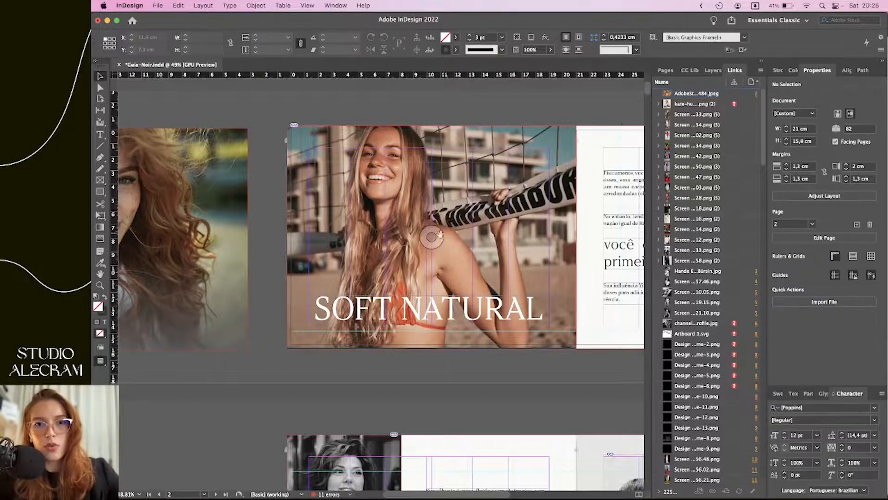
{"action": "key", "text": "Escape"}
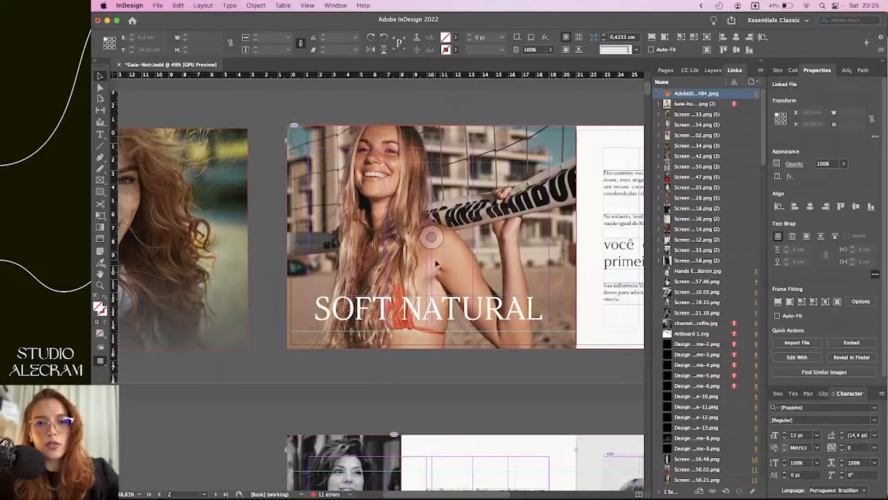
Apply a vertical gradient feather from the beach photo's top edge to below its bottom
{"action": "left_click", "coordinate": [100, 239]}
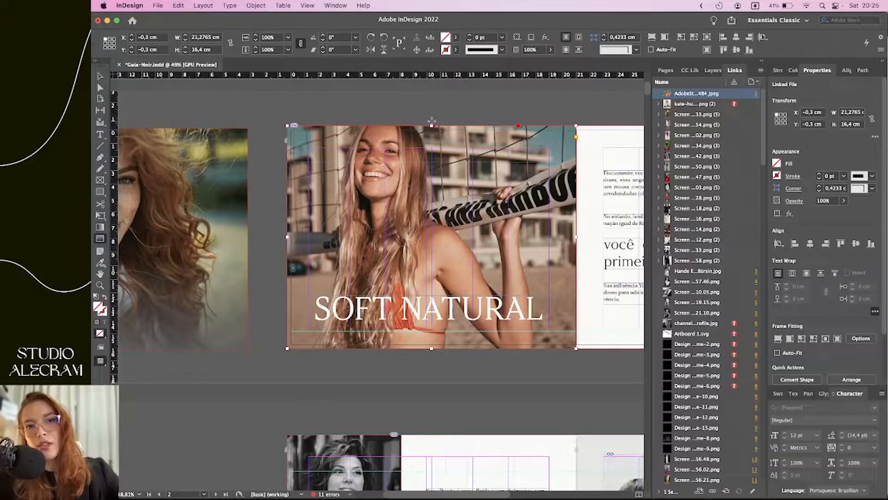
{"action": "left_click_drag", "start_coordinate": [425, 117], "coordinate": [446, 355]}
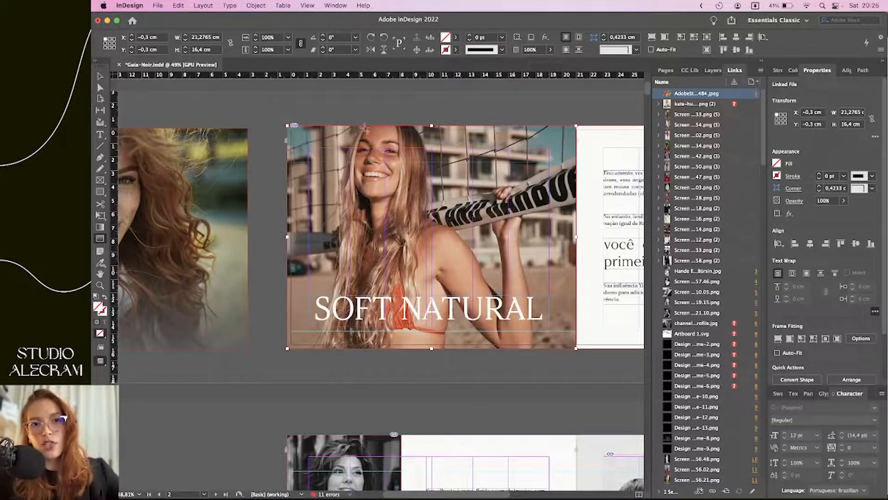
{"action": "left_click_drag", "start_coordinate": [483, 238], "coordinate": [506, 336]}
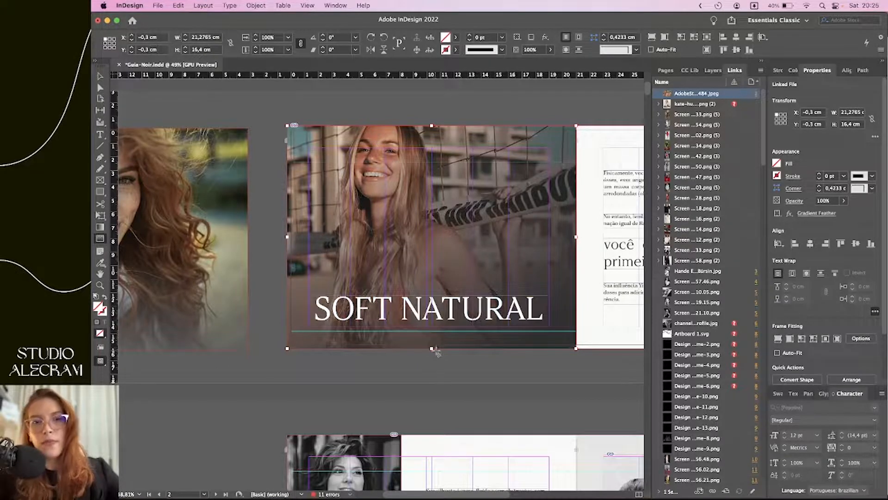
{"action": "key", "text": "super+z"}
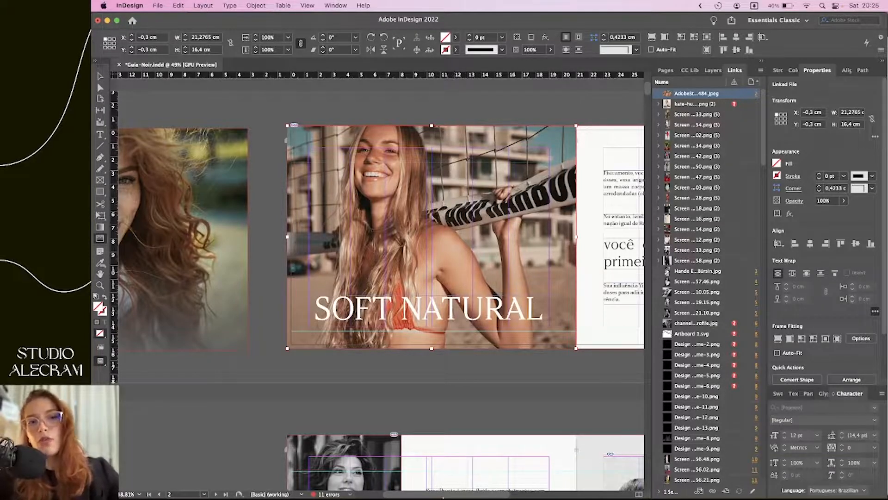
{"action": "left_click_drag", "start_coordinate": [451, 108], "coordinate": [426, 369]}
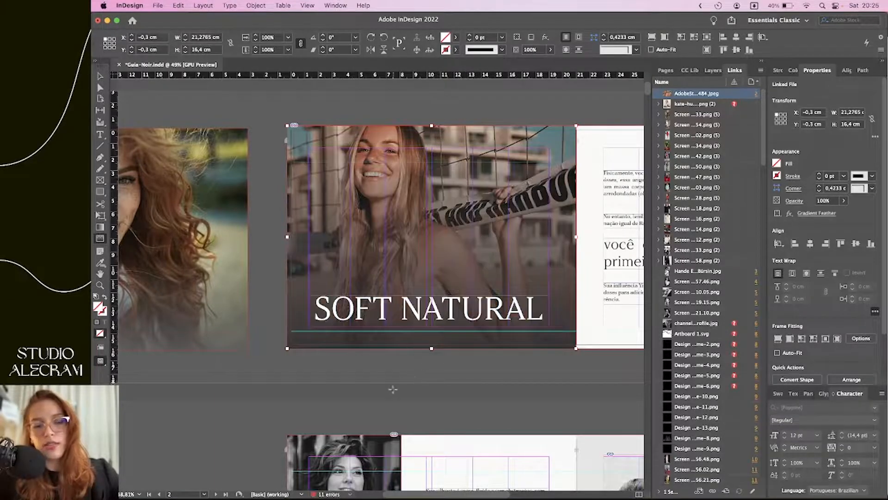
{"action": "key", "text": "v"}
{"action": "left_click", "coordinate": [416, 370]}
{"action": "scroll", "coordinate": [463, 323], "scroll_direction": "right", "scroll_amount": 2}
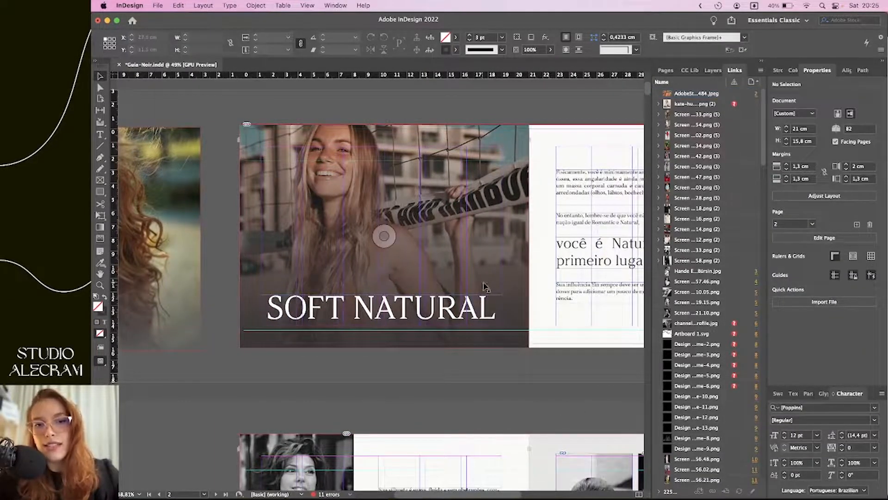
Move the beach photo frame left and down on the SOFT NATURAL spread
{"action": "left_click", "coordinate": [432, 204]}
{"action": "left_click_drag", "start_coordinate": [432, 203], "coordinate": [347, 240]}
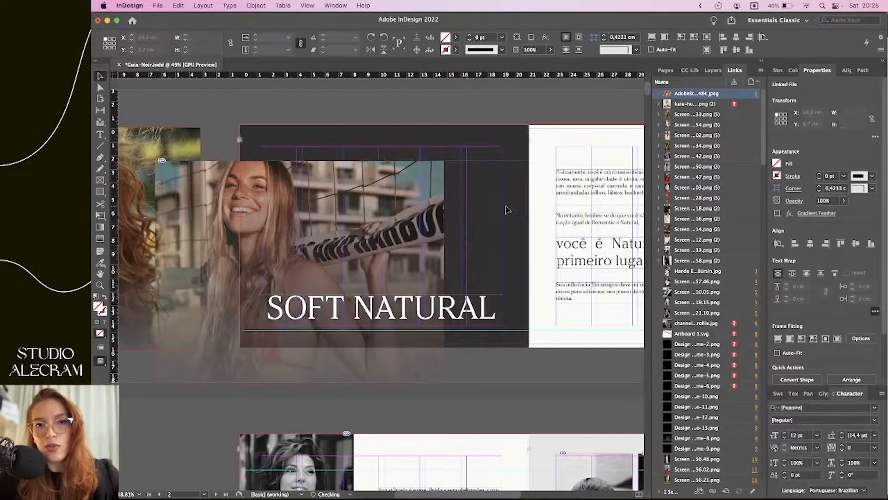
{"action": "left_click", "coordinate": [502, 204]}
Expand the Design layer, unlock and relock Background f9f8f6, and select Cinza
{"action": "left_click", "coordinate": [712, 70]}
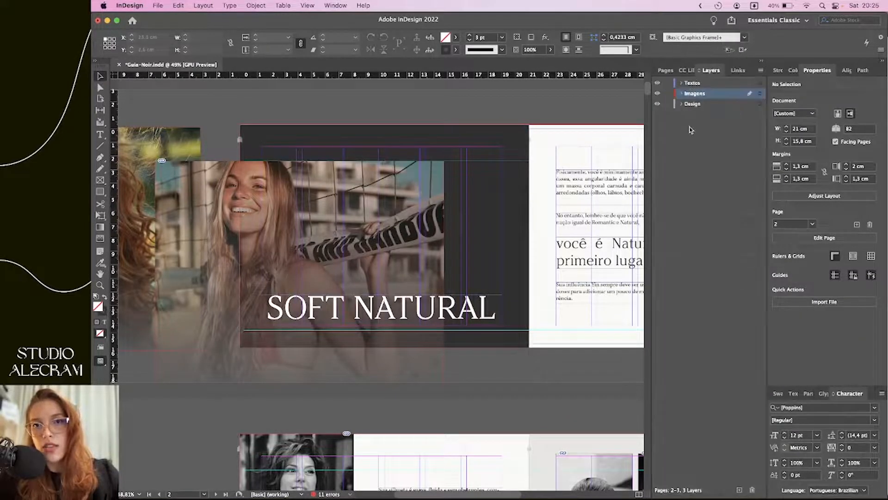
{"action": "left_click", "coordinate": [680, 104]}
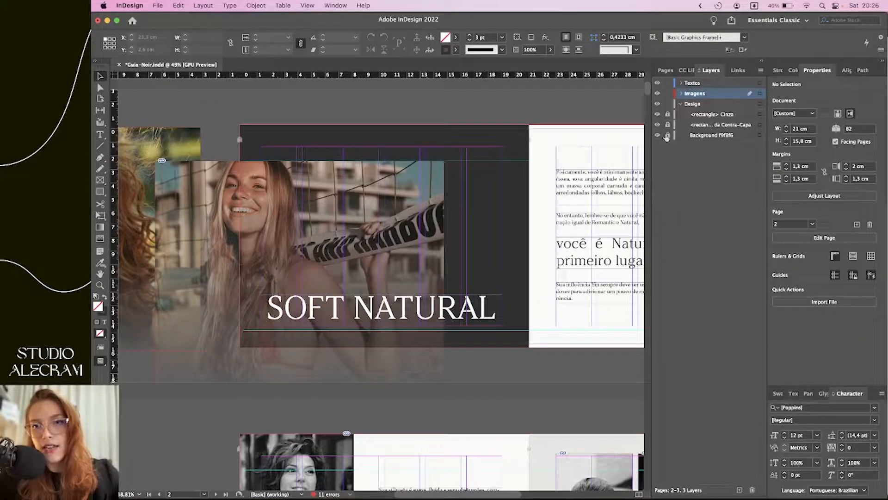
{"action": "left_click", "coordinate": [668, 136]}
{"action": "left_click", "coordinate": [758, 135]}
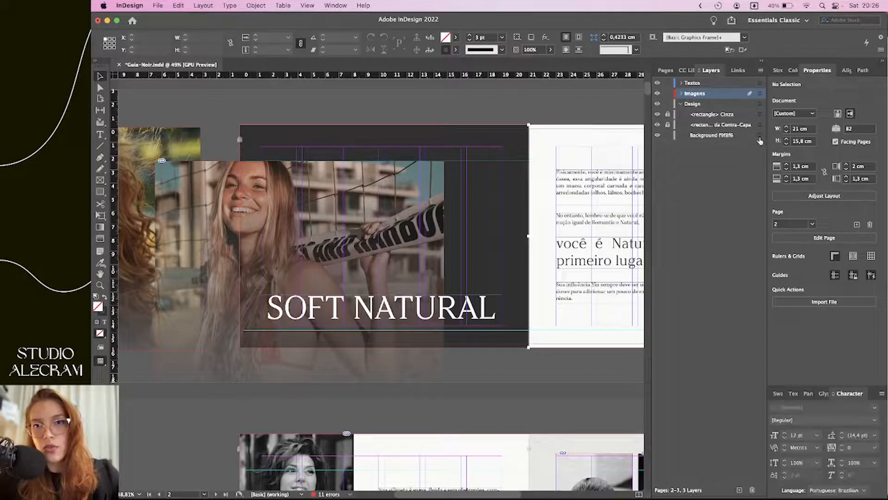
{"action": "left_click", "coordinate": [754, 137]}
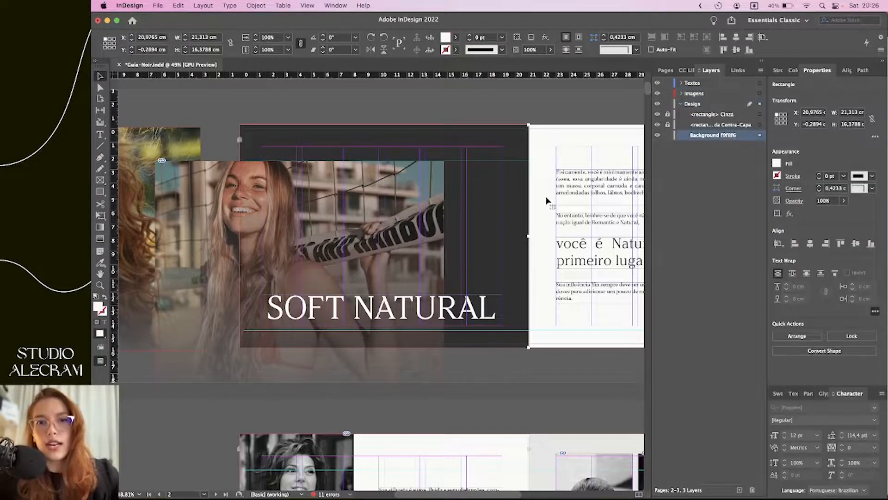
{"action": "left_click", "coordinate": [760, 135]}
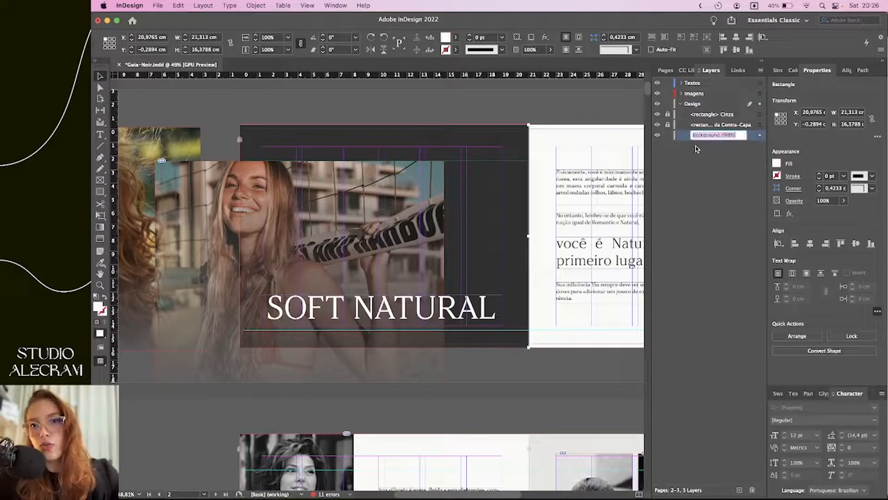
{"action": "key", "text": "super+l"}
{"action": "left_click", "coordinate": [760, 114]}
Fill Contra-Capa with the dark grey swatch, edited in RGB to R=60 G=39 B=11
{"action": "left_click", "coordinate": [760, 124]}
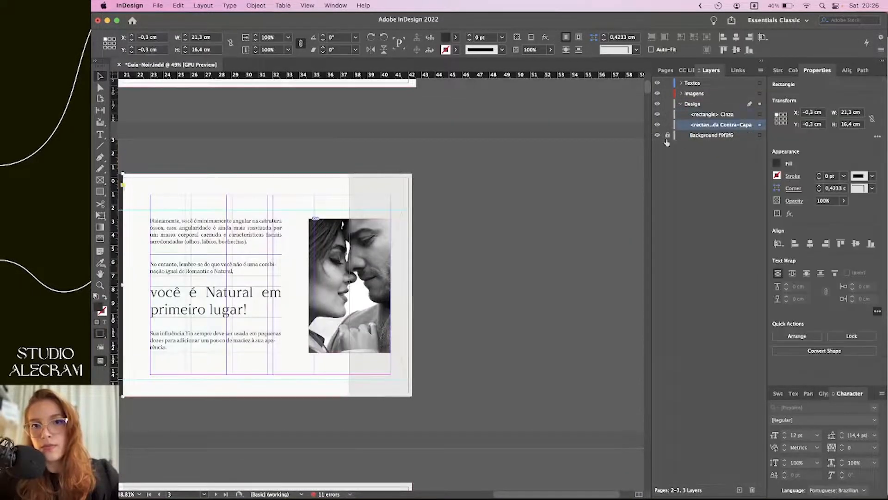
{"action": "left_click", "coordinate": [777, 163]}
{"action": "scroll", "coordinate": [686, 274], "scroll_direction": "up", "scroll_amount": 3}
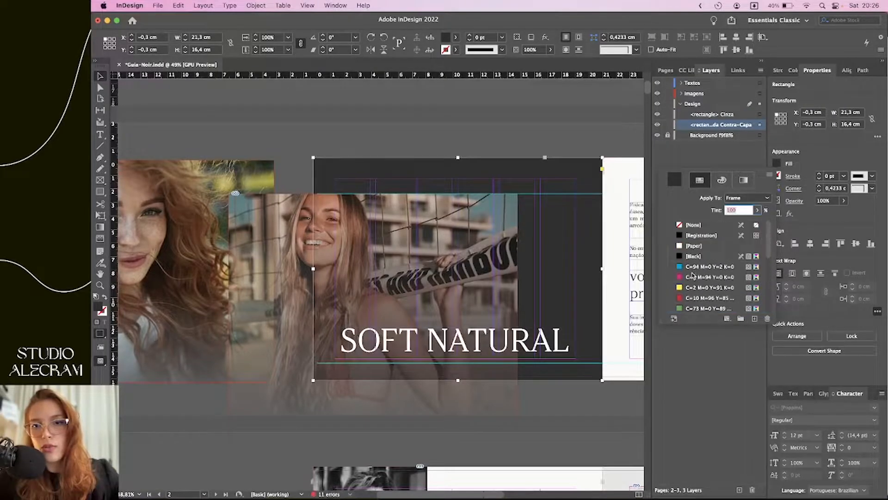
{"action": "scroll", "coordinate": [708, 268], "scroll_direction": "down", "scroll_amount": 5}
{"action": "left_click", "coordinate": [709, 277]}
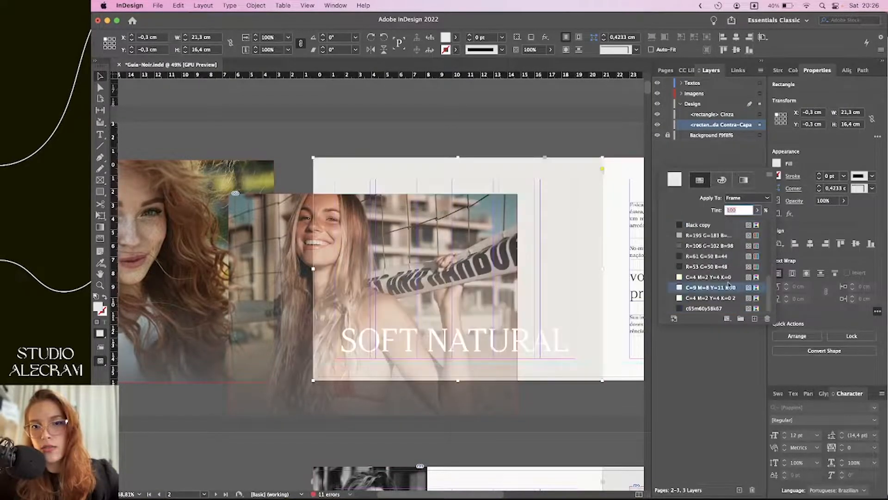
{"action": "double_click", "coordinate": [724, 266]}
{"action": "left_click", "coordinate": [463, 219]}
{"action": "left_click", "coordinate": [455, 218]}
{"action": "left_click_drag", "start_coordinate": [446, 242], "coordinate": [436, 267]}
{"action": "mouse_move", "coordinate": [445, 255]}
{"action": "left_mouse_down"}
{"action": "mouse_move", "coordinate": [458, 258]}
{"action": "mouse_move", "coordinate": [443, 255]}
{"action": "mouse_move", "coordinate": [448, 242]}
{"action": "left_mouse_up"}
{"action": "left_click", "coordinate": [580, 178]}
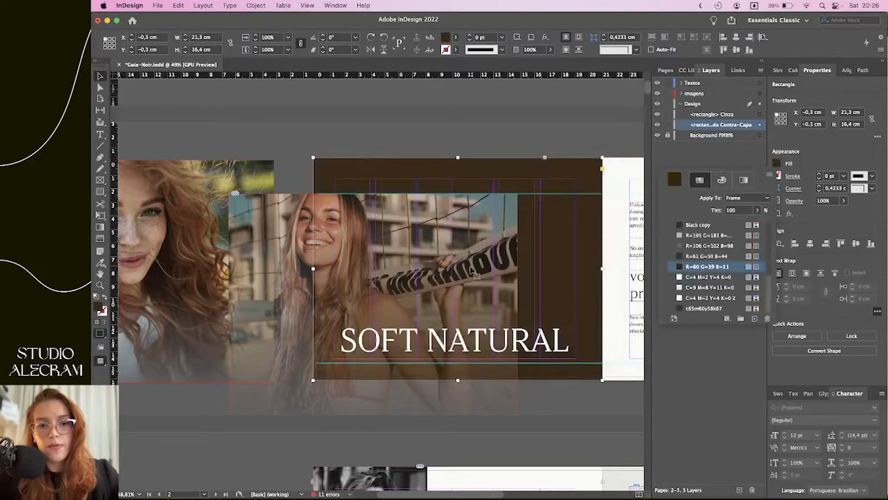
Deselect the brown rectangle, review the spread, and undo the last change
{"action": "key", "text": "shift+super+a"}
{"action": "scroll", "coordinate": [522, 215], "scroll_direction": "right", "scroll_amount": 5}
{"action": "scroll", "coordinate": [521, 215], "scroll_direction": "up", "scroll_amount": 3}
{"action": "scroll", "coordinate": [521, 214], "scroll_direction": "down", "scroll_amount": 5}
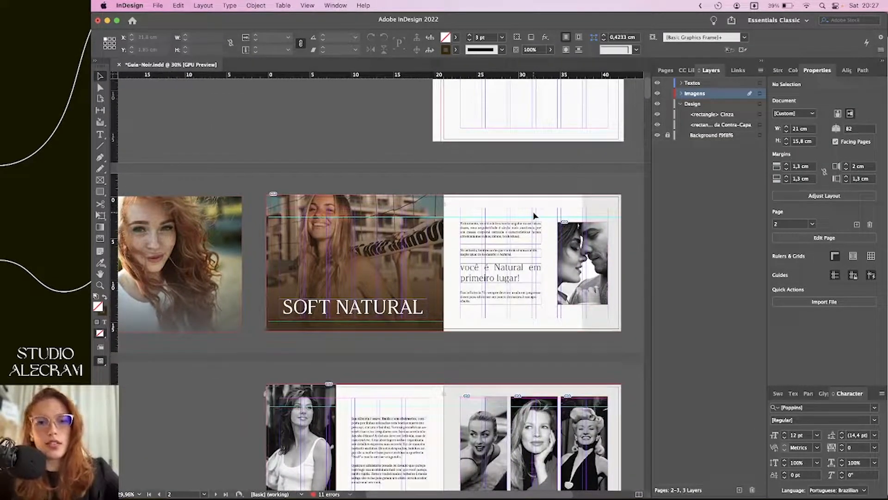
{"action": "key", "text": "super+z"}
{"action": "key", "text": "super+z"}
{"action": "key", "text": "super+z"}
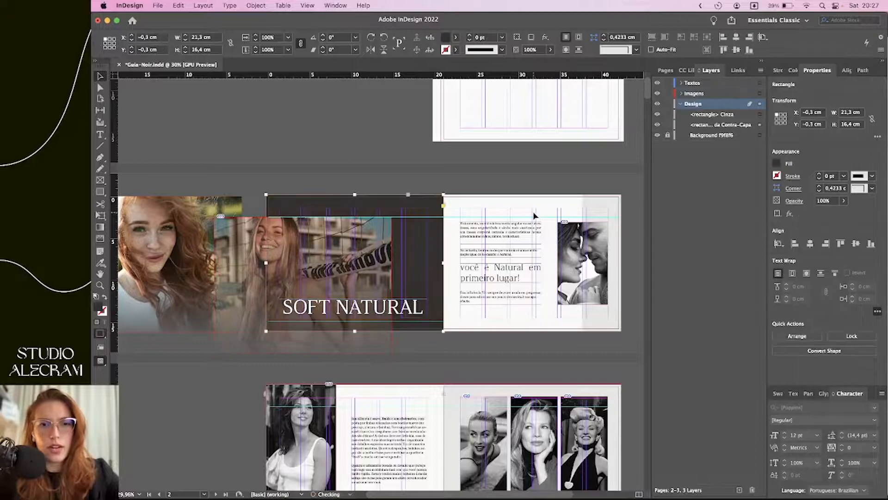
Undo back to the earlier black-and-white photo and nudge it on the page
{"action": "key", "text": "super+z"}
{"action": "key", "text": "shift+super+z"}
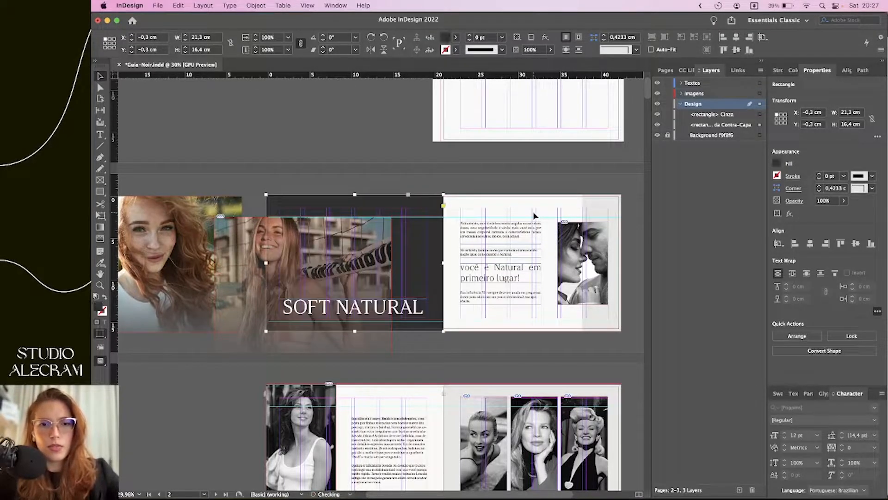
{"action": "key", "text": "super+z"}
{"action": "key", "text": "super+z"}
{"action": "key", "text": "super+z"}
{"action": "key", "text": "super+z"}
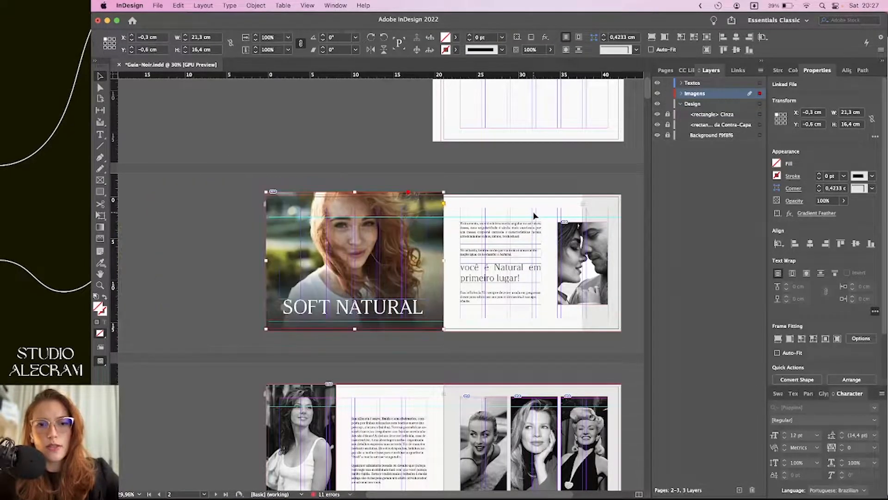
{"action": "scroll", "coordinate": [386, 217], "scroll_direction": "up", "scroll_amount": 5}
{"action": "key", "text": "super+z"}
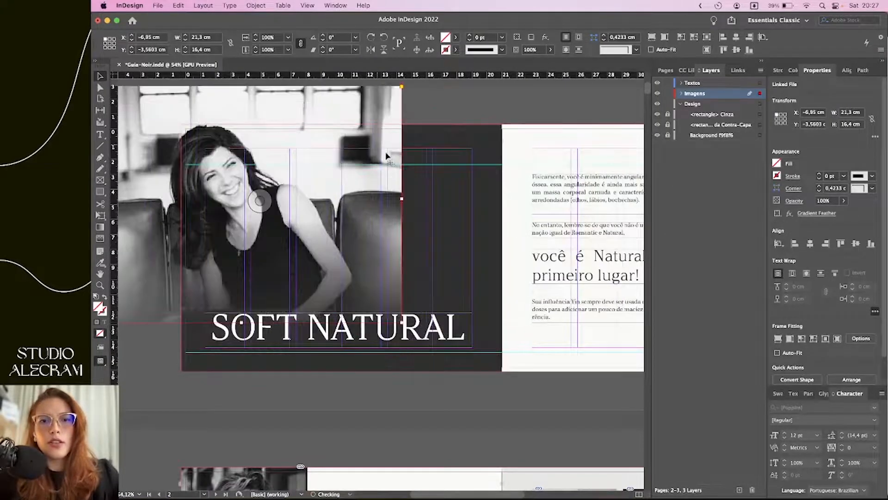
{"action": "mouse_move", "coordinate": [350, 161]}
{"action": "left_mouse_down"}
{"action": "mouse_move", "coordinate": [430, 141]}
{"action": "mouse_move", "coordinate": [472, 153]}
{"action": "mouse_move", "coordinate": [470, 182]}
{"action": "mouse_move", "coordinate": [391, 177]}
{"action": "mouse_move", "coordinate": [363, 159]}
{"action": "left_mouse_up"}
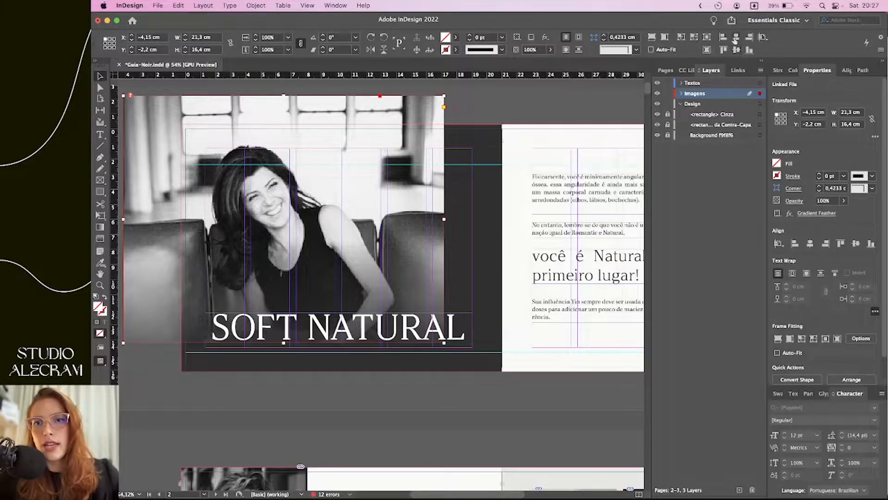
{"action": "left_click", "coordinate": [762, 37]}
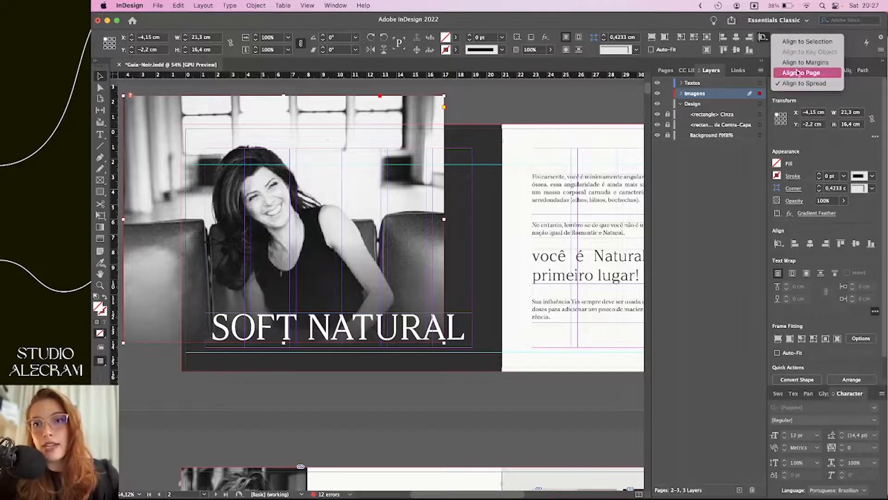
{"action": "left_click", "coordinate": [570, 159]}
{"action": "scroll", "coordinate": [576, 178], "scroll_direction": "down", "scroll_amount": 3}
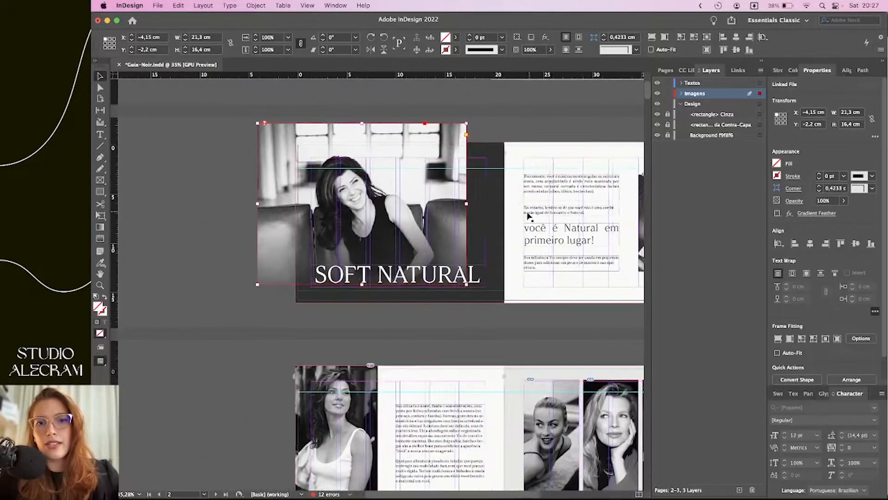
{"action": "scroll", "coordinate": [529, 215], "scroll_direction": "right", "scroll_amount": 3}
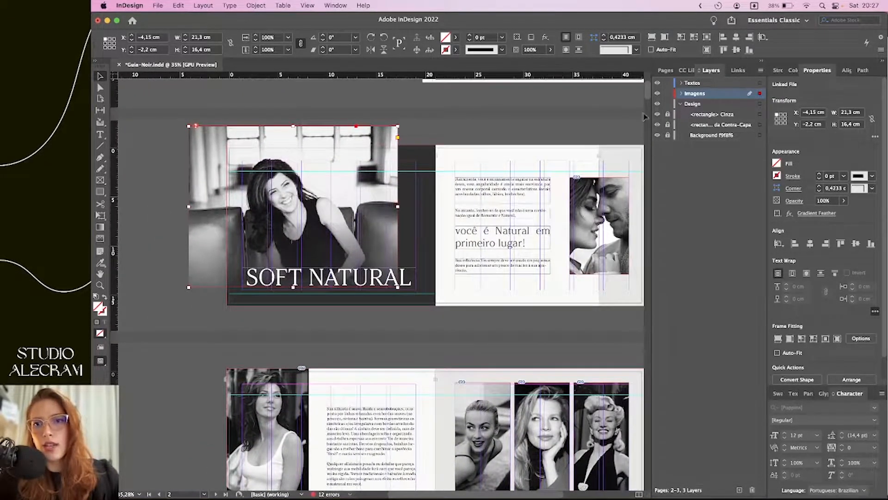
Align the photo frame to the page's left edge and vertical centre using Align to Page
{"action": "left_click_drag", "start_coordinate": [365, 165], "coordinate": [400, 185]}
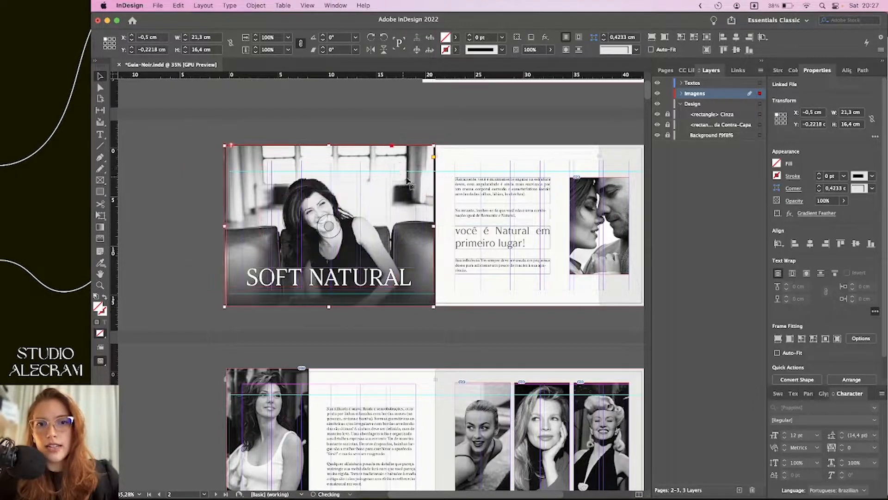
{"action": "left_click", "coordinate": [763, 36]}
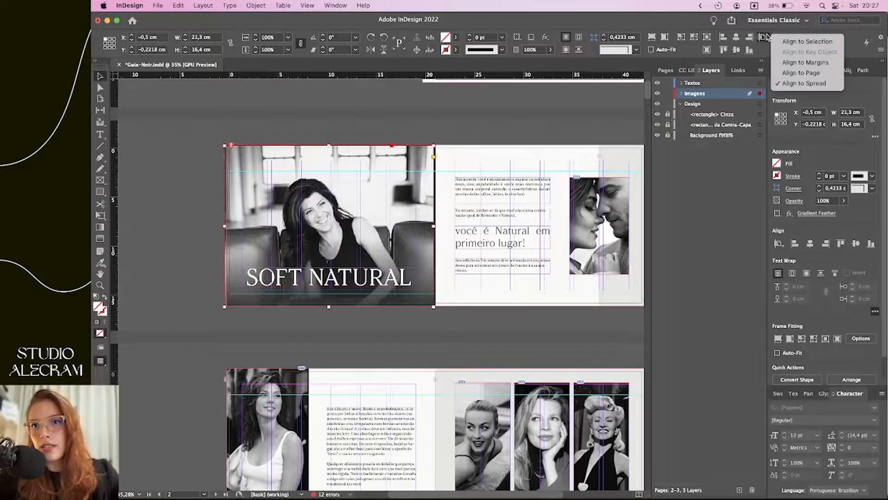
{"action": "left_click", "coordinate": [786, 74]}
{"action": "left_click", "coordinate": [723, 36]}
{"action": "left_click", "coordinate": [736, 50]}
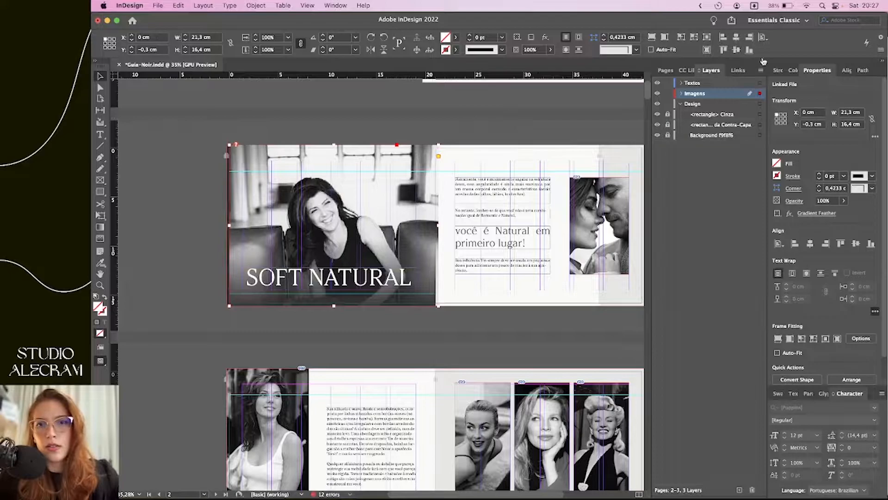
{"action": "left_click", "coordinate": [523, 170]}
{"action": "scroll", "coordinate": [456, 189], "scroll_direction": "left", "scroll_amount": 1}
{"action": "scroll", "coordinate": [324, 234], "scroll_direction": "up", "scroll_amount": 4}
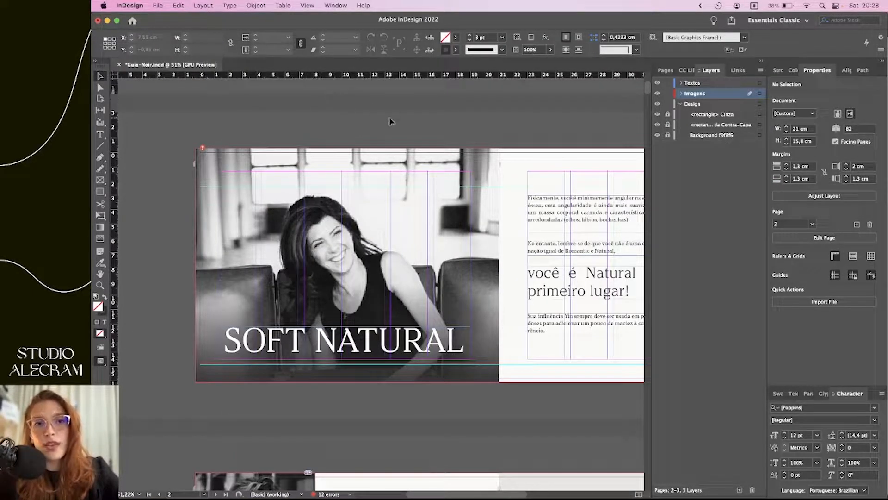
{"action": "scroll", "coordinate": [389, 121], "scroll_direction": "right", "scroll_amount": 2}
{"action": "scroll", "coordinate": [390, 121], "scroll_direction": "down", "scroll_amount": 1}
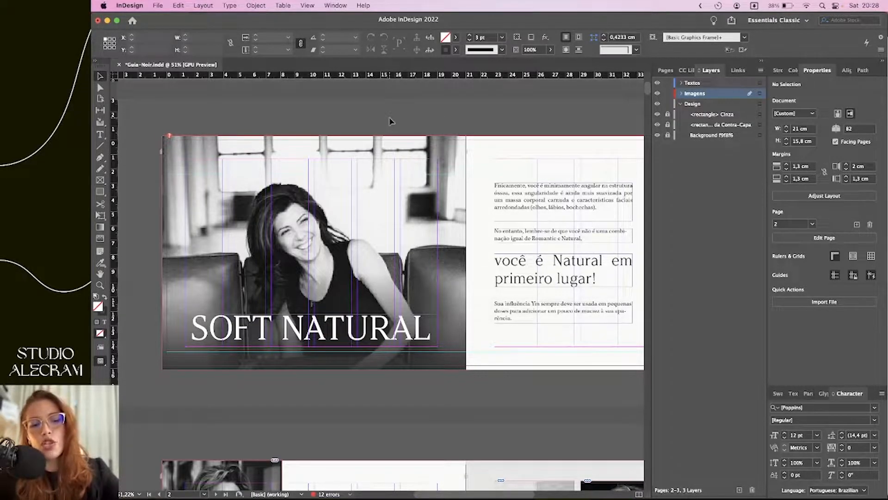
{"action": "key", "text": "shift+w"}
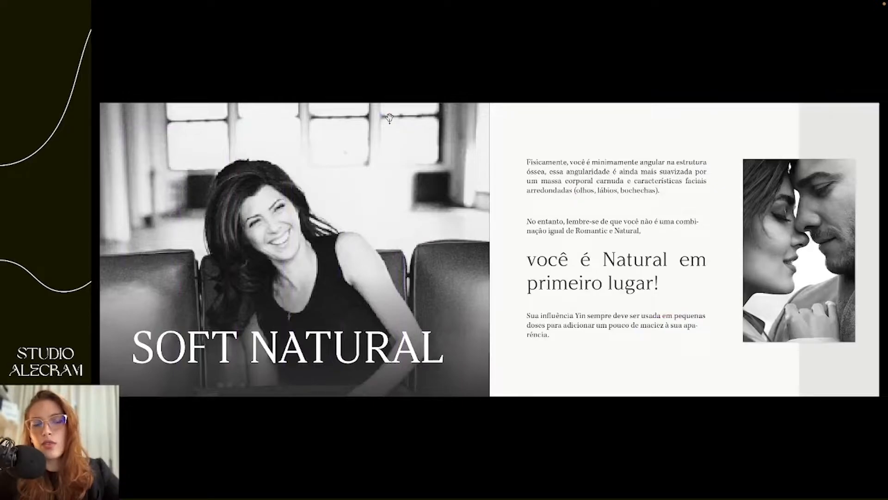
{"action": "key", "text": "Escape"}
{"action": "key", "text": "super+minus"}
{"action": "scroll", "coordinate": [415, 187], "scroll_direction": "down", "scroll_amount": 1}
{"action": "scroll", "coordinate": [415, 187], "scroll_direction": "left", "scroll_amount": 1}
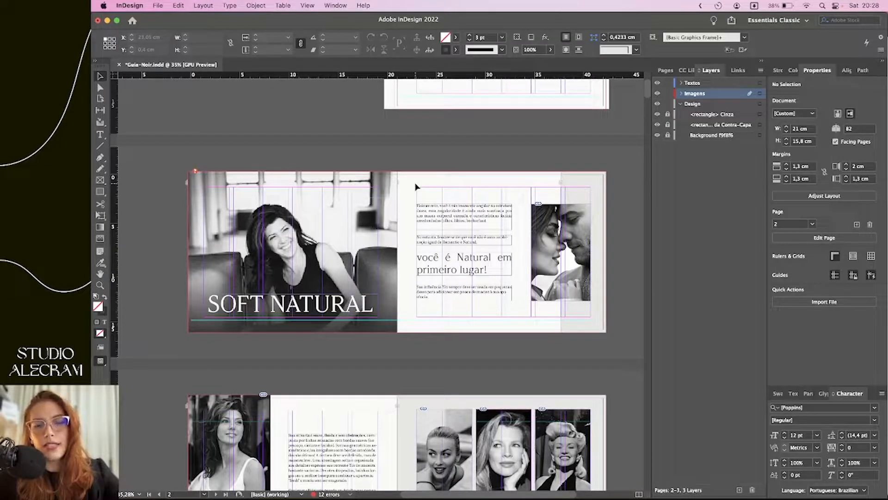
{"action": "key", "text": "w"}
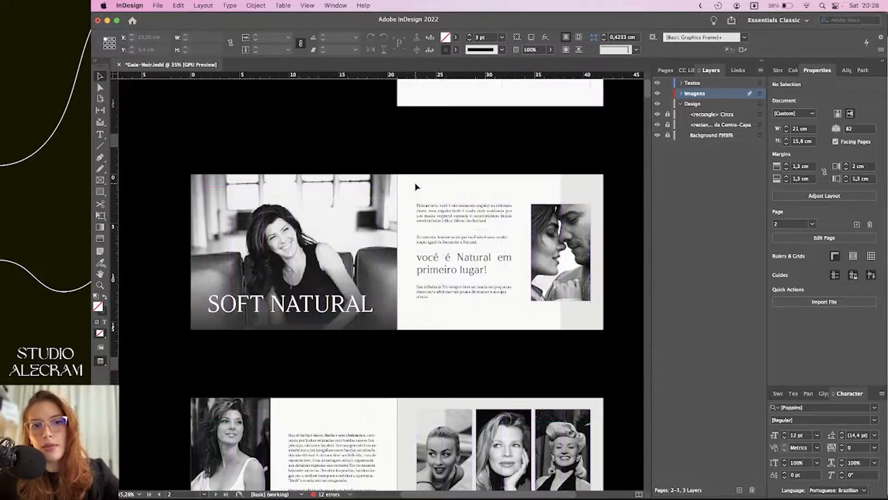
{"action": "scroll", "coordinate": [414, 187], "scroll_direction": "down", "scroll_amount": 8}
{"action": "scroll", "coordinate": [415, 187], "scroll_direction": "up", "scroll_amount": 8}
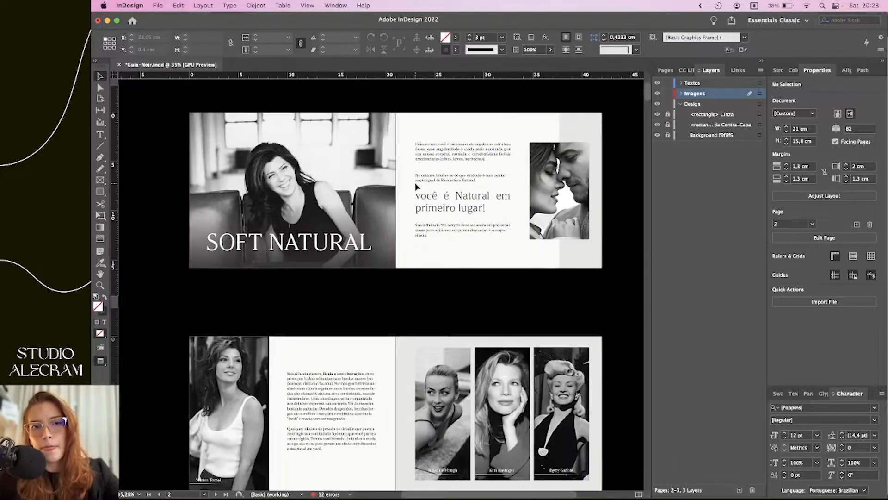
{"action": "key", "text": "w"}
{"action": "scroll", "coordinate": [415, 187], "scroll_direction": "up", "scroll_amount": 1}
{"action": "scroll", "coordinate": [258, 261], "scroll_direction": "up", "scroll_amount": 2}
{"action": "scroll", "coordinate": [453, 324], "scroll_direction": "right", "scroll_amount": 2}
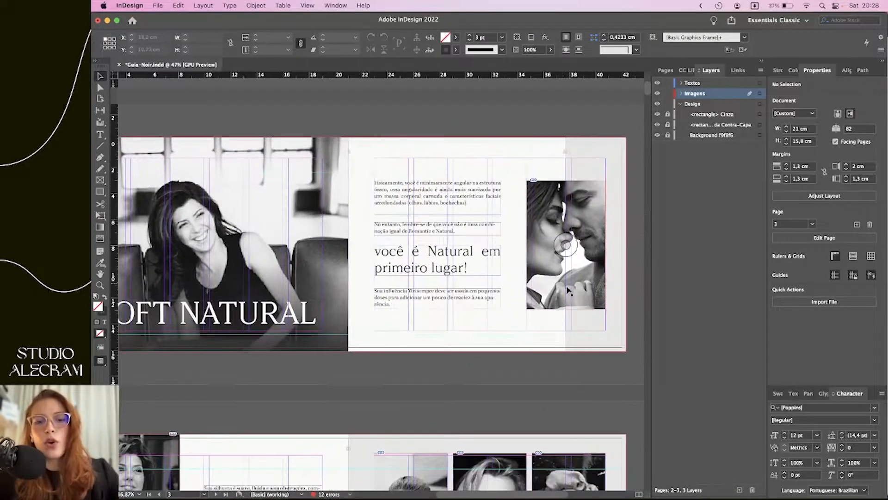
{"action": "left_click", "coordinate": [556, 301]}
{"action": "scroll", "coordinate": [556, 301], "scroll_direction": "right", "scroll_amount": 2}
{"action": "scroll", "coordinate": [556, 301], "scroll_direction": "down", "scroll_amount": 1}
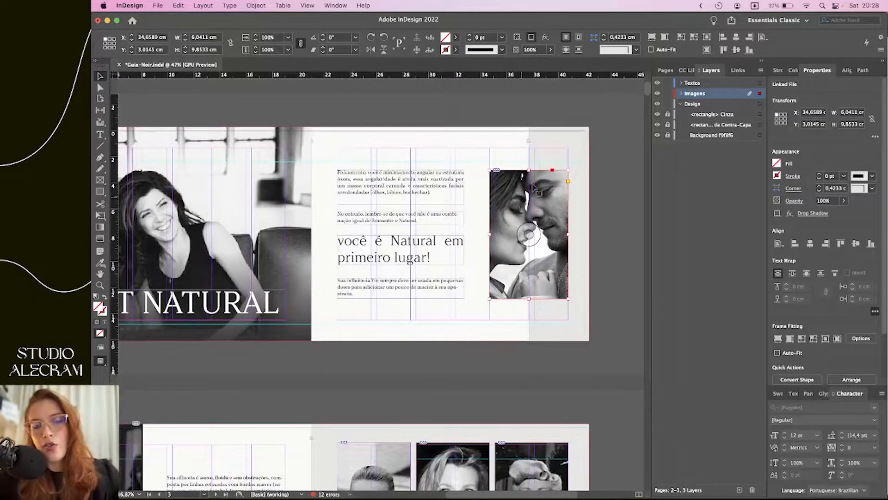
{"action": "key", "text": "super+alt+c"}
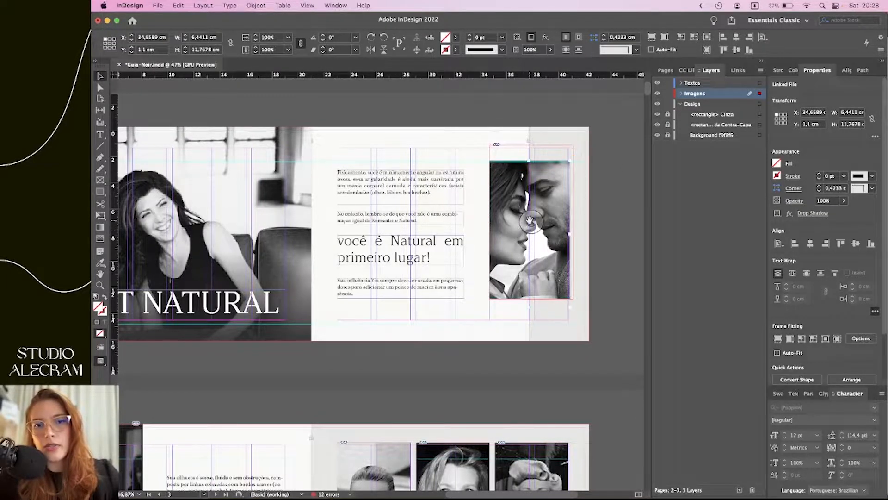
{"action": "left_click", "coordinate": [530, 221]}
{"action": "key", "text": "super+z"}
{"action": "key", "text": "super+z"}
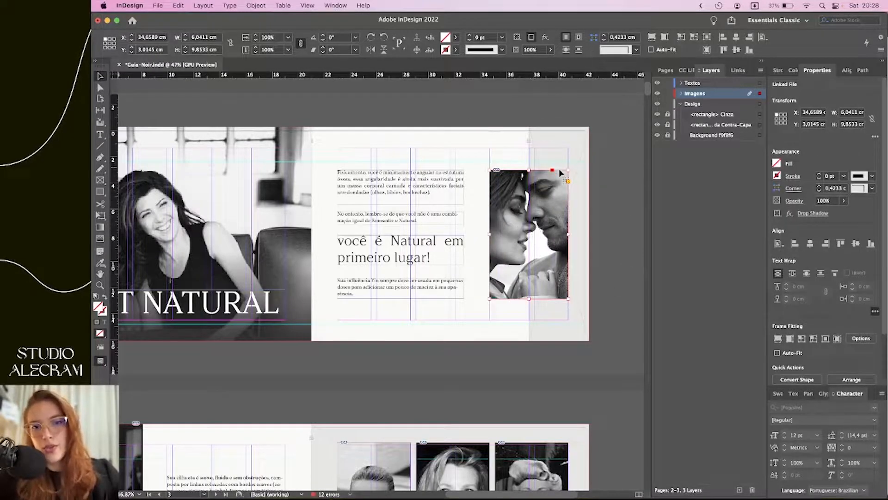
{"action": "left_click_drag", "start_coordinate": [567, 169], "coordinate": [610, 101]}
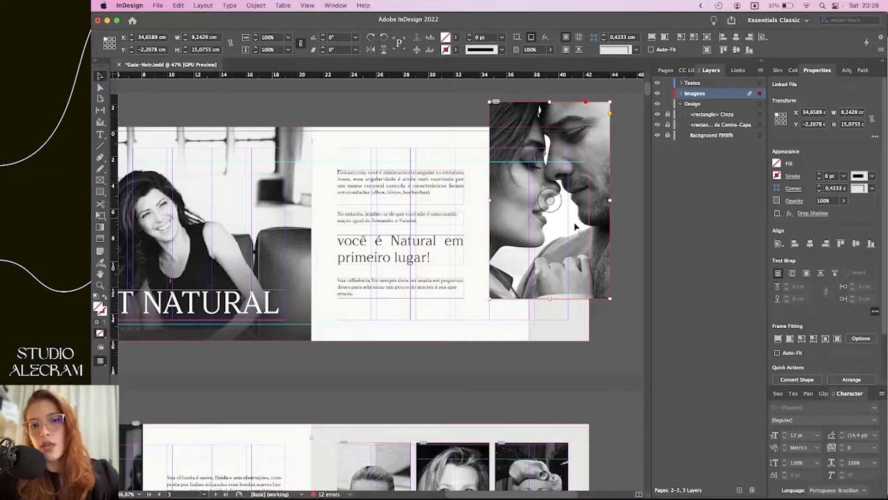
{"action": "key", "text": "super+z"}
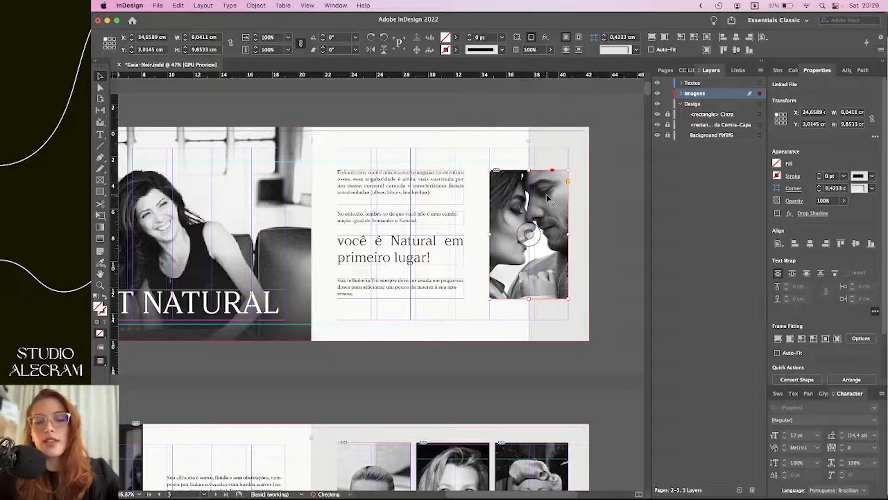
{"action": "left_click", "coordinate": [446, 370]}
{"action": "scroll", "coordinate": [446, 370], "scroll_direction": "down", "scroll_amount": 10}
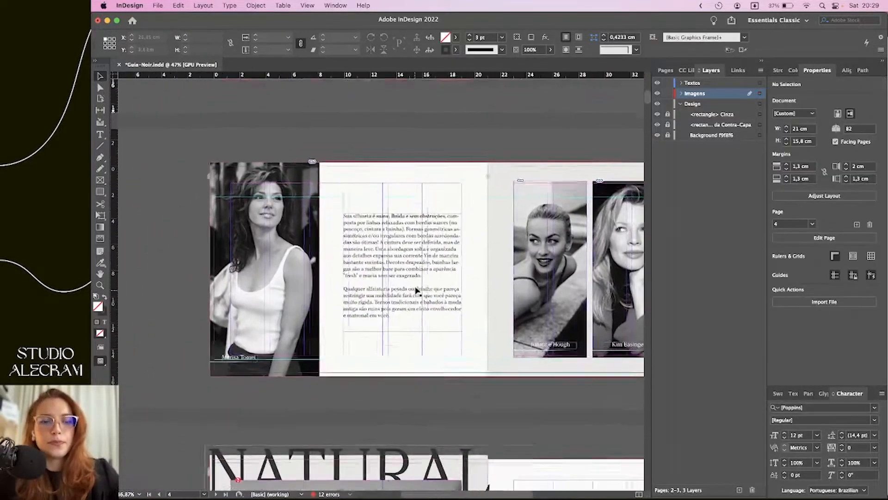
{"action": "scroll", "coordinate": [349, 263], "scroll_direction": "up", "scroll_amount": 5}
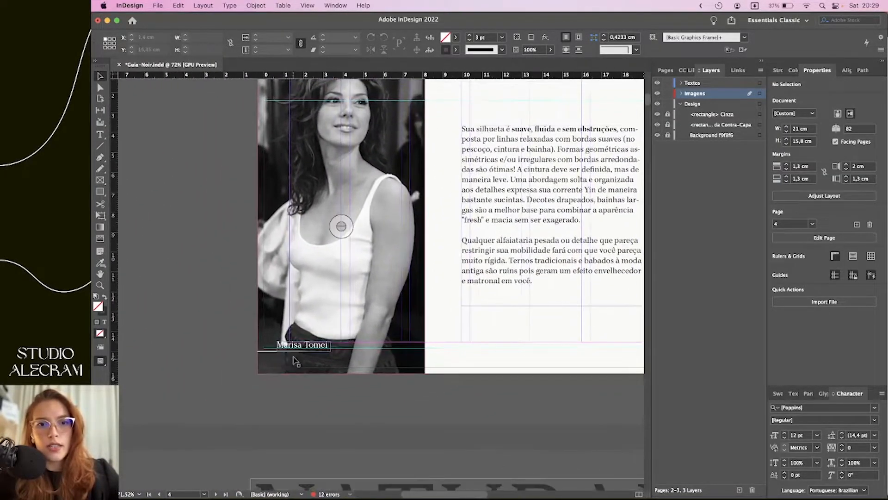
{"action": "left_click", "coordinate": [305, 347]}
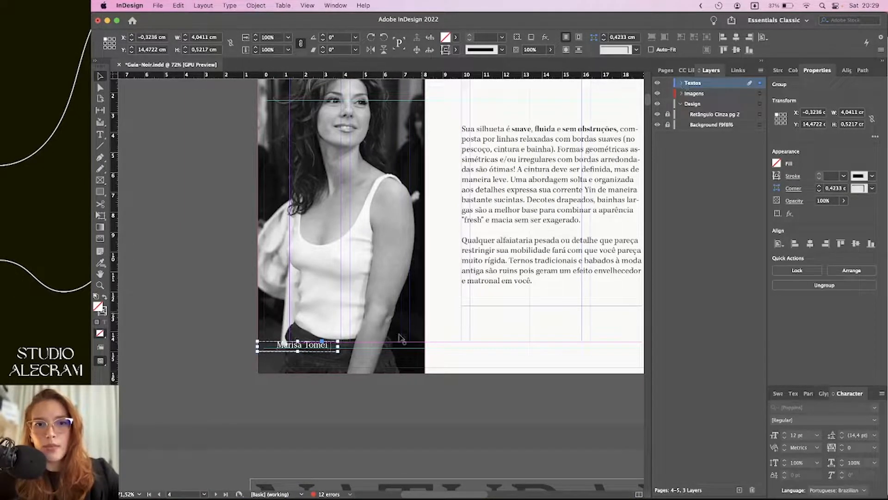
{"action": "scroll", "coordinate": [297, 352], "scroll_direction": "up", "scroll_amount": 4}
{"action": "left_click", "coordinate": [682, 83]}
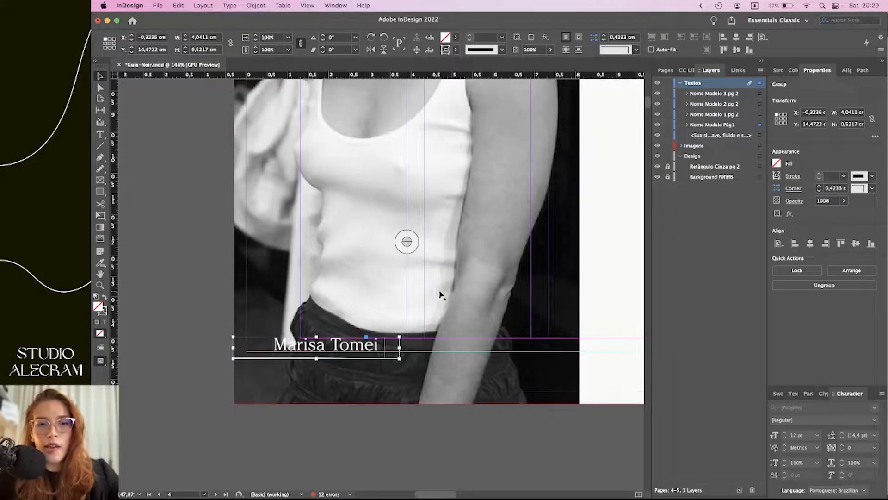
{"action": "double_click", "coordinate": [365, 349]}
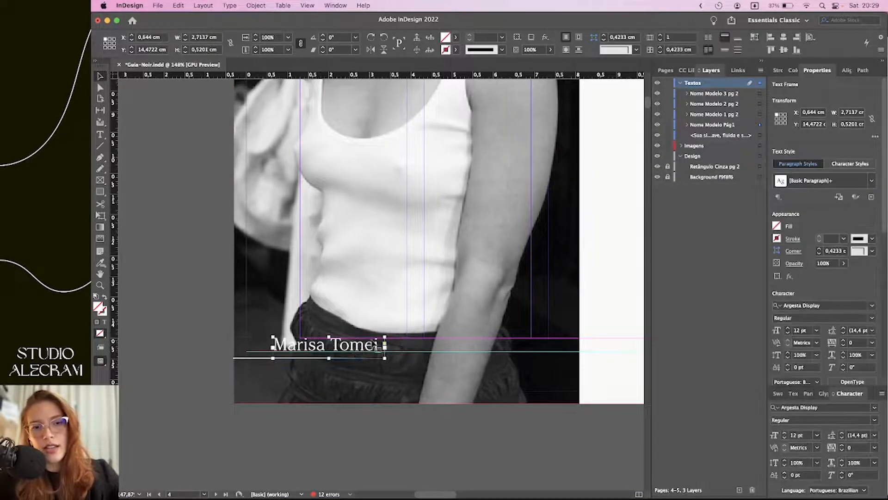
{"action": "double_click", "coordinate": [337, 353]}
{"action": "left_click_drag", "start_coordinate": [366, 345], "coordinate": [273, 346]}
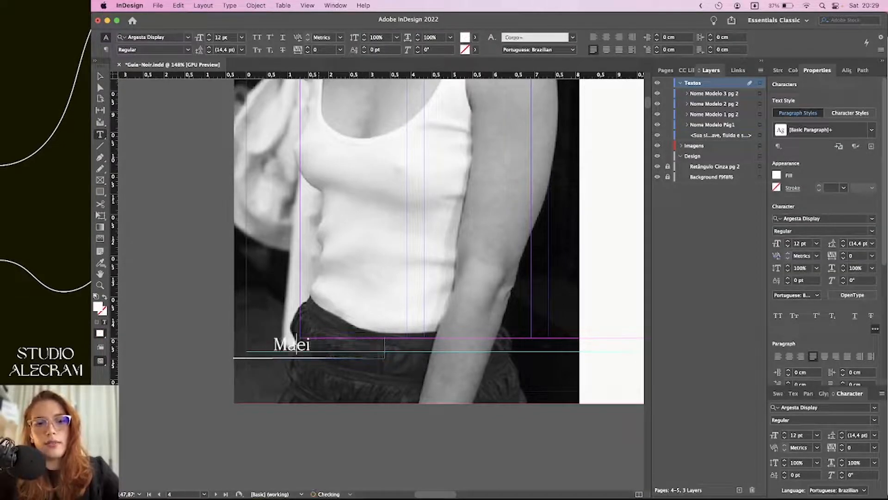
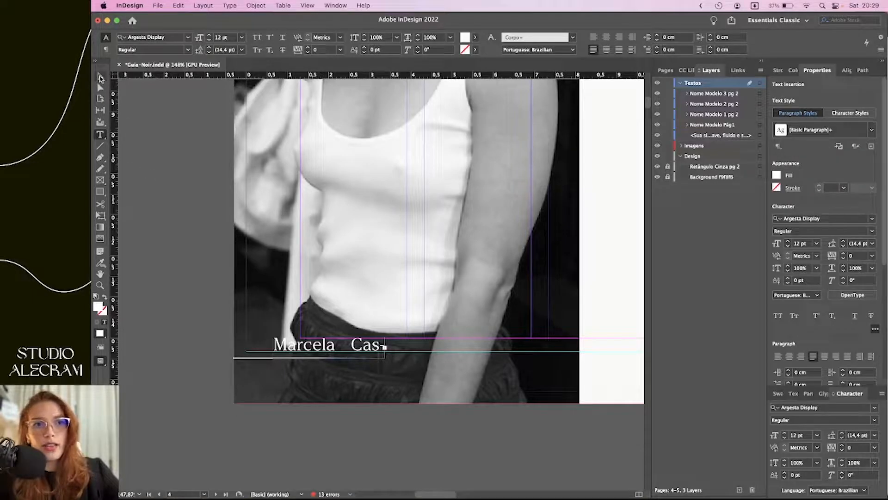
{"action": "left_click", "coordinate": [100, 77]}
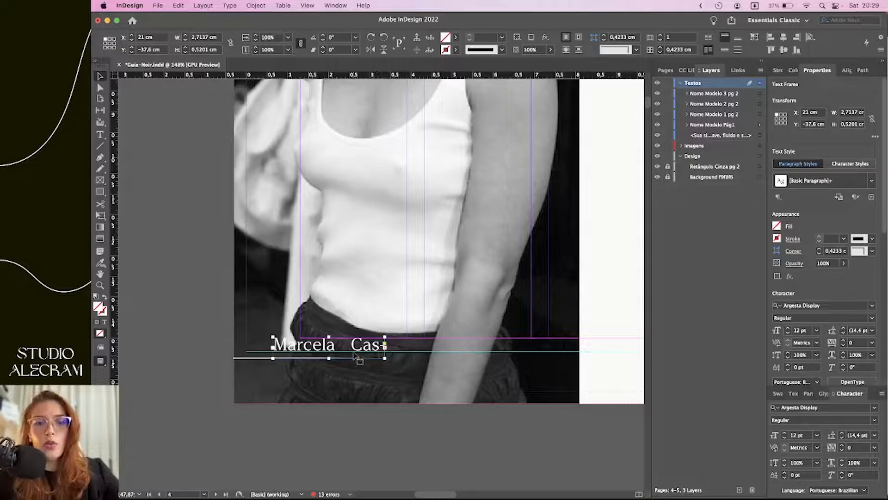
{"action": "scroll", "coordinate": [369, 368], "scroll_direction": "up", "scroll_amount": 3}
{"action": "scroll", "coordinate": [389, 353], "scroll_direction": "up", "scroll_amount": 4}
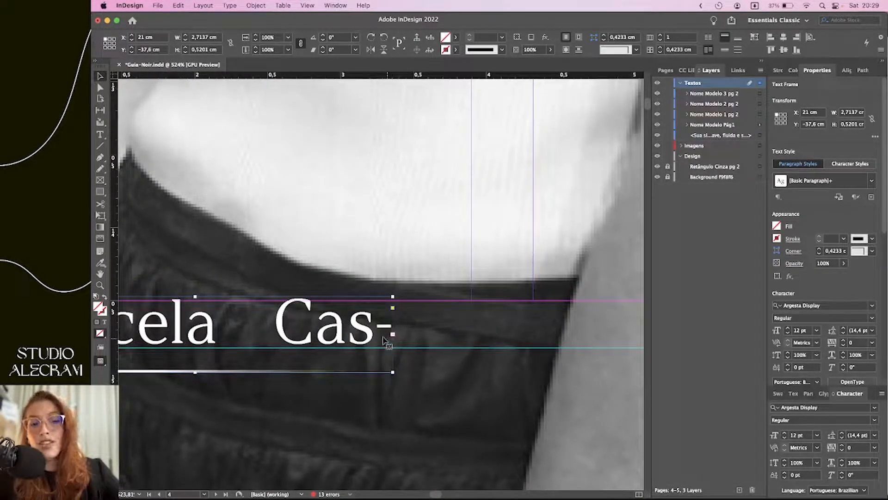
{"action": "scroll", "coordinate": [393, 347], "scroll_direction": "down", "scroll_amount": 4}
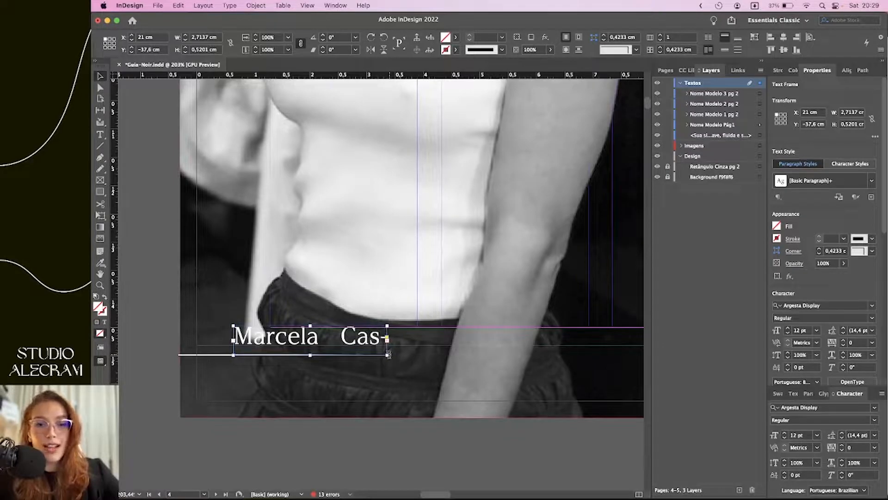
{"action": "left_click_drag", "start_coordinate": [386, 355], "coordinate": [486, 353]}
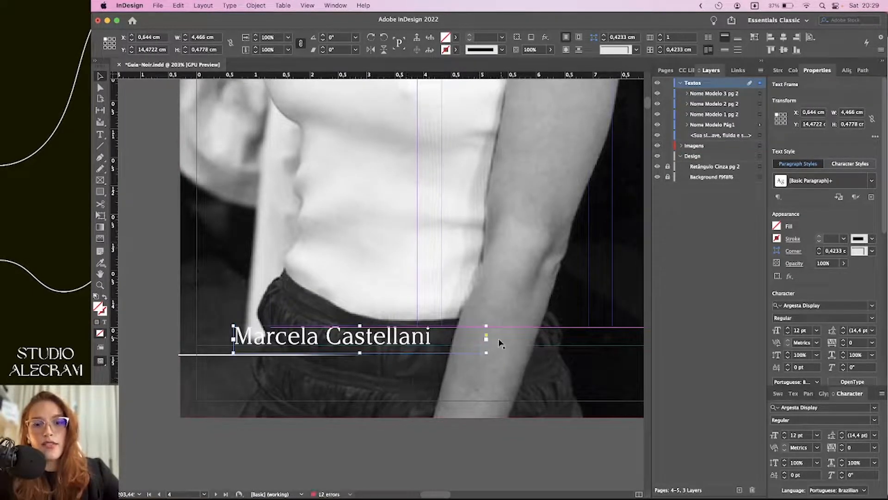
{"action": "left_click", "coordinate": [152, 332]}
{"action": "left_click", "coordinate": [243, 361]}
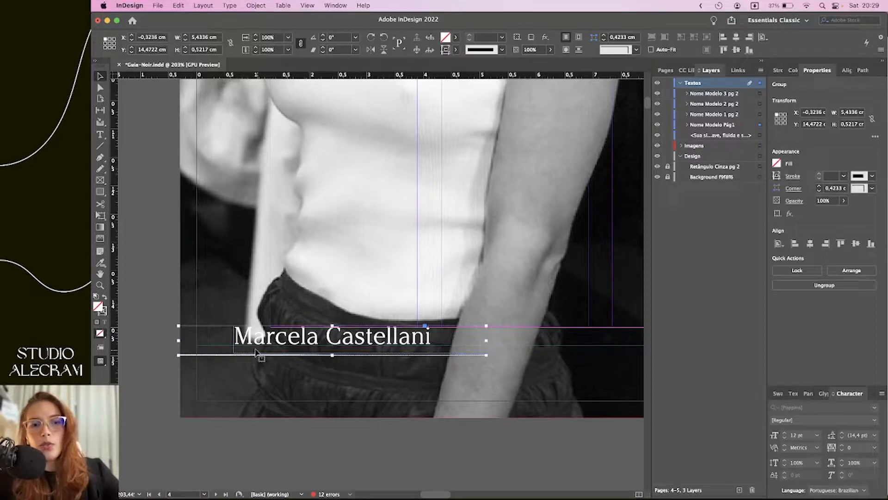
{"action": "double_click", "coordinate": [235, 355]}
{"action": "left_click", "coordinate": [228, 360]}
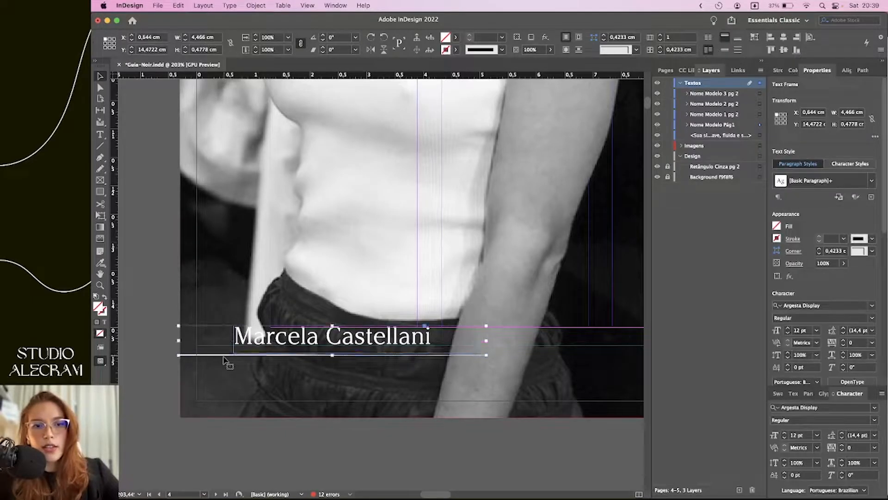
{"action": "left_click", "coordinate": [223, 355]}
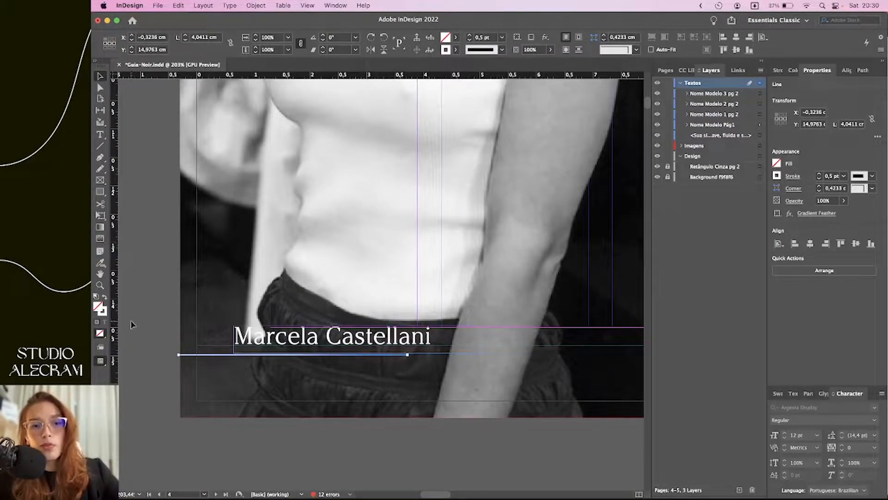
Select the name caption and expand the Nome Modelo Pág1 group, toggling its visibility
{"action": "left_click_drag", "start_coordinate": [134, 319], "coordinate": [440, 359]}
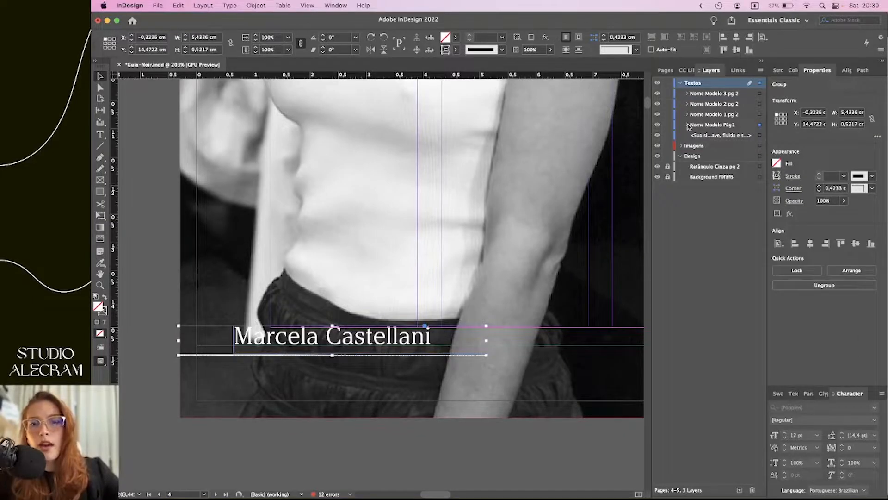
{"action": "left_click", "coordinate": [687, 125]}
{"action": "left_click", "coordinate": [750, 124]}
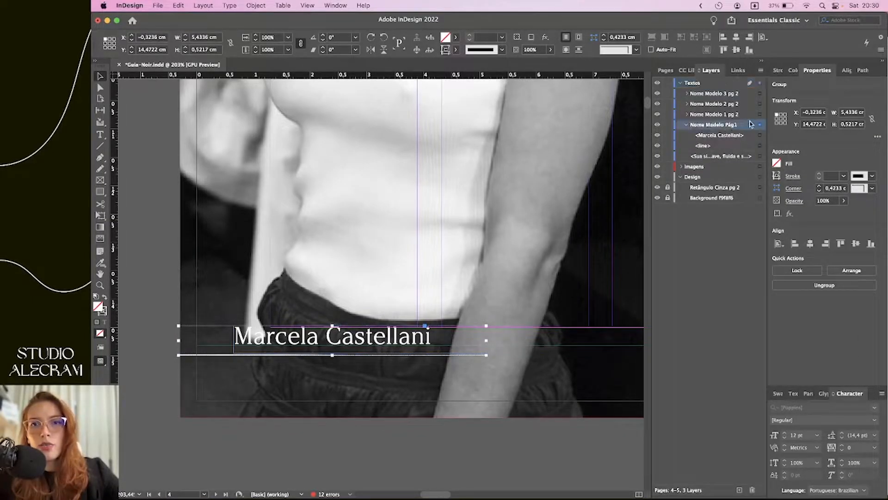
{"action": "left_click", "coordinate": [657, 125]}
{"action": "left_click", "coordinate": [657, 125]}
{"action": "left_click", "coordinate": [658, 125]}
{"action": "left_click", "coordinate": [657, 125]}
{"action": "left_click", "coordinate": [657, 125]}
{"action": "left_click", "coordinate": [658, 125]}
{"action": "left_click", "coordinate": [657, 125]}
{"action": "left_click", "coordinate": [657, 124]}
Give the <line> inside Nome Modelo Pág1 a magenta stroke
{"action": "left_click", "coordinate": [722, 146]}
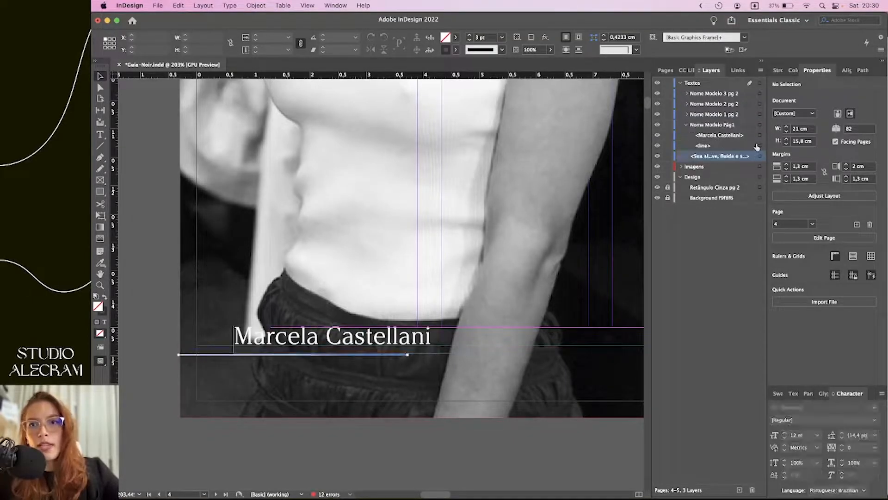
{"action": "left_click", "coordinate": [760, 145]}
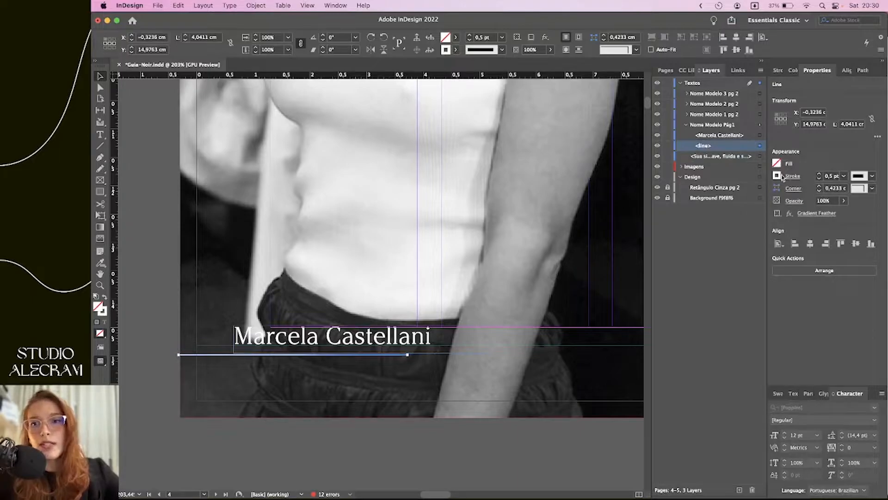
{"action": "left_click", "coordinate": [777, 176]}
{"action": "left_click", "coordinate": [699, 288]}
{"action": "left_click", "coordinate": [411, 249]}
{"action": "scroll", "coordinate": [515, 398], "scroll_direction": "down", "scroll_amount": 5}
{"action": "scroll", "coordinate": [516, 399], "scroll_direction": "up", "scroll_amount": 3}
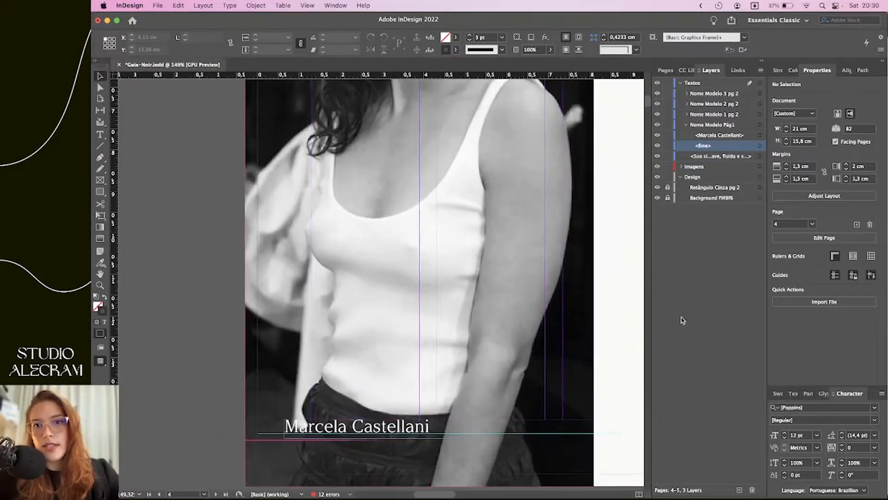
Change the line's stroke swatch to [Paper] white
{"action": "left_click", "coordinate": [759, 146]}
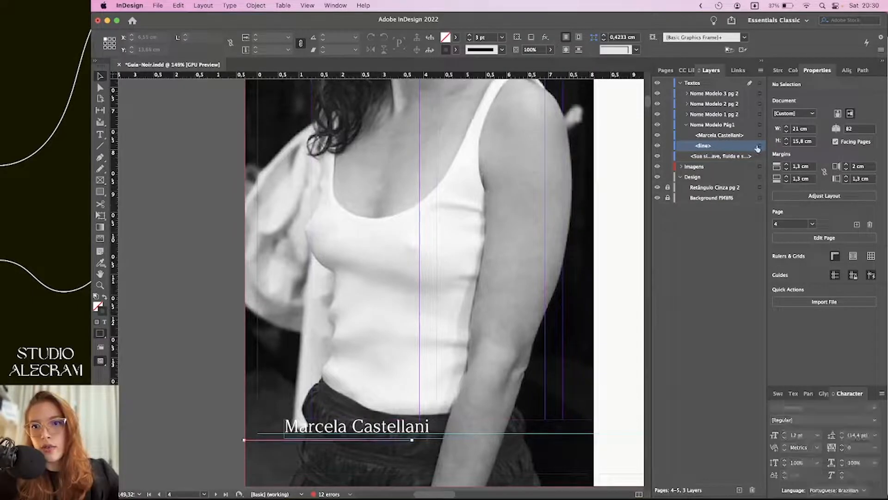
{"action": "left_click", "coordinate": [776, 176]}
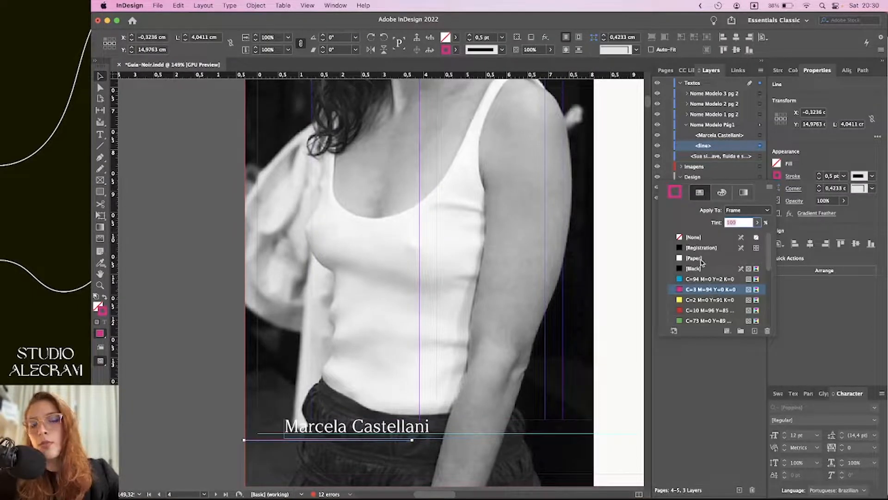
{"action": "left_click", "coordinate": [706, 259]}
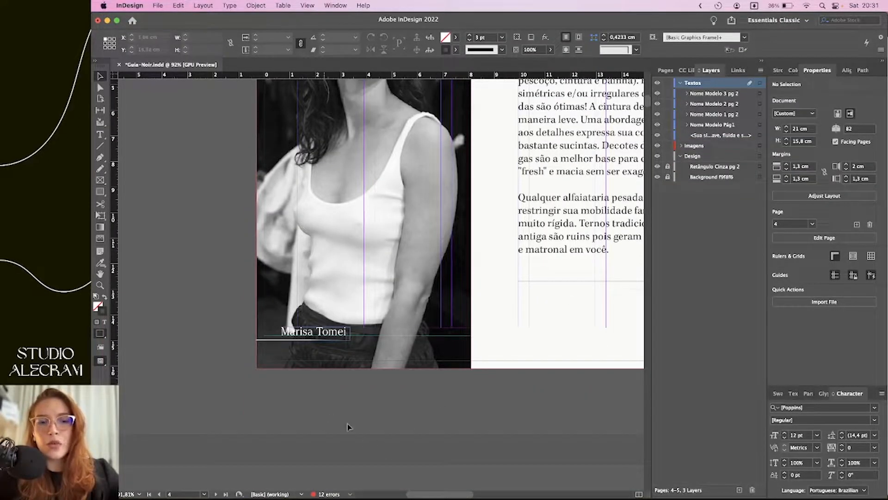
{"action": "scroll", "coordinate": [419, 377], "scroll_direction": "up", "scroll_amount": 4}
{"action": "scroll", "coordinate": [408, 396], "scroll_direction": "down", "scroll_amount": 2}
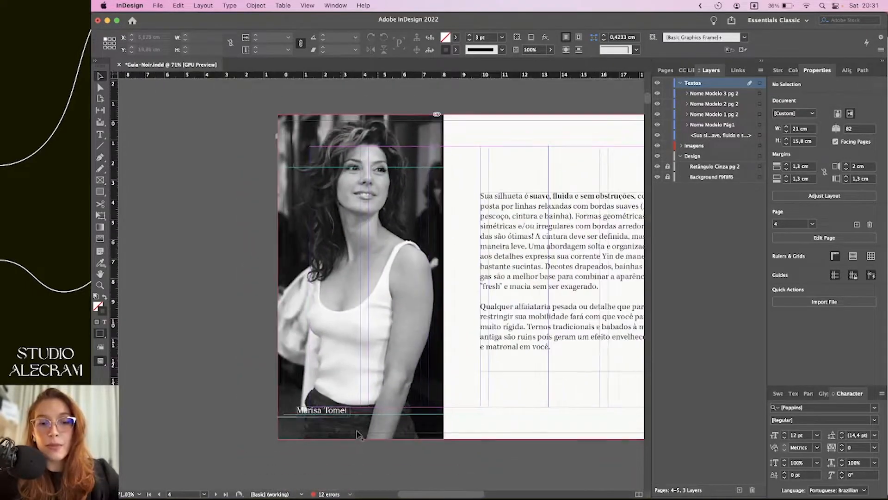
Search Google Images for 'cmyk vs rgb' in a new browser tab
{"action": "mouse_move", "coordinate": [269, 491]}
{"action": "left_click", "coordinate": [321, 481]}
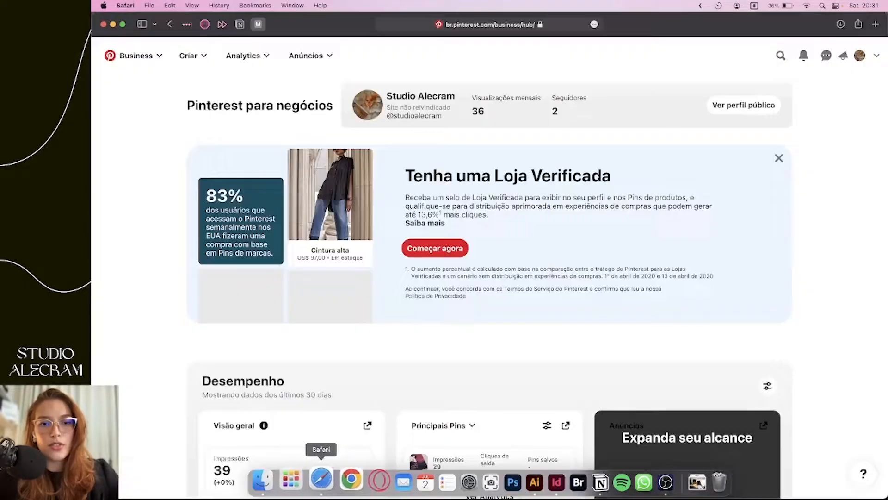
{"action": "left_click", "coordinate": [873, 25]}
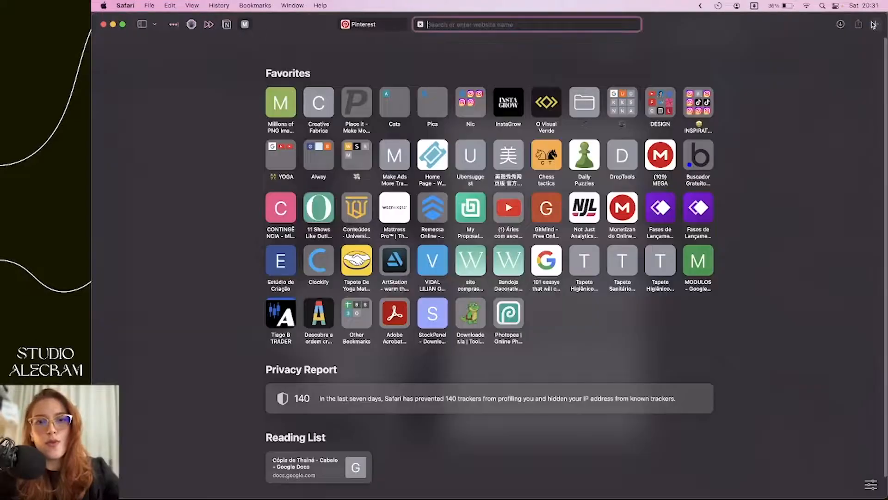
{"action": "type", "text": "cmyk"}
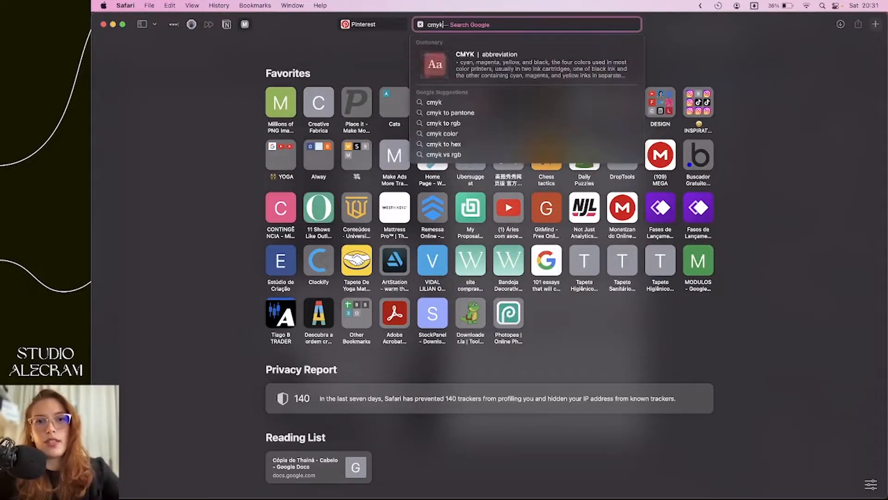
{"action": "type", "text": " vs rgb"}
{"action": "key", "text": "Return"}
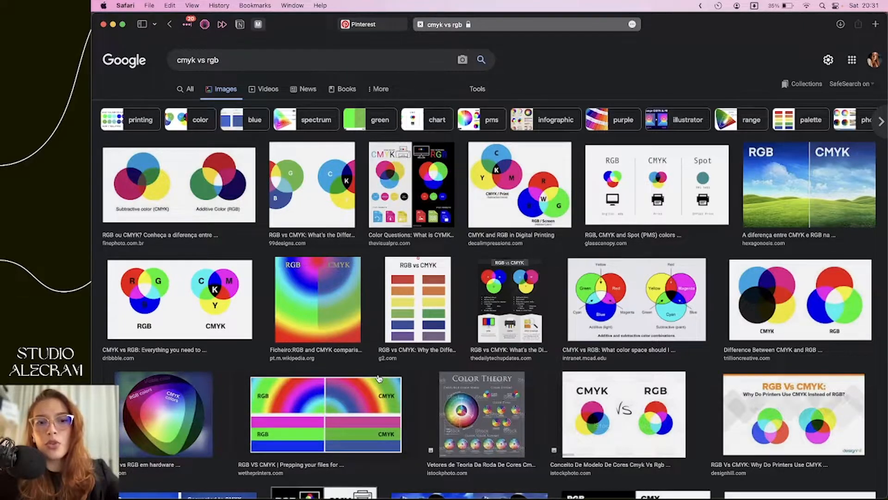
Preview the colour-gamut comparison image and its ITIGIC source page, then return to InDesign
{"action": "left_click", "coordinate": [159, 413]}
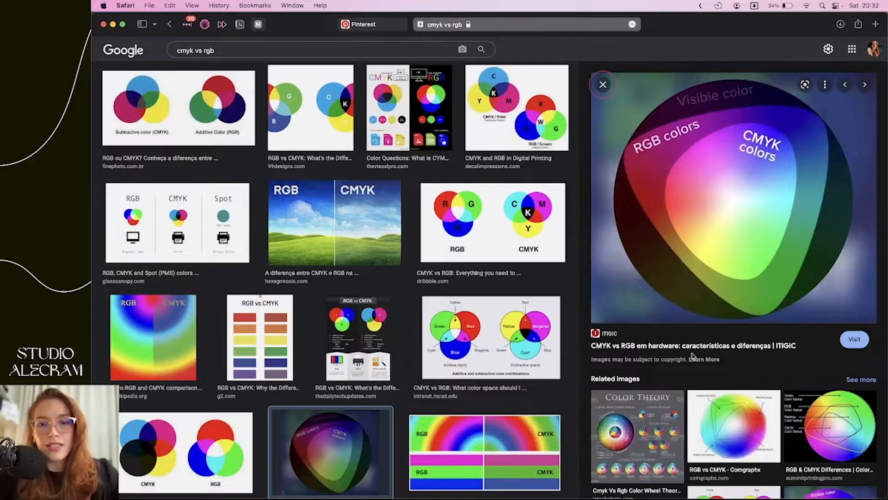
{"action": "left_click", "coordinate": [671, 346]}
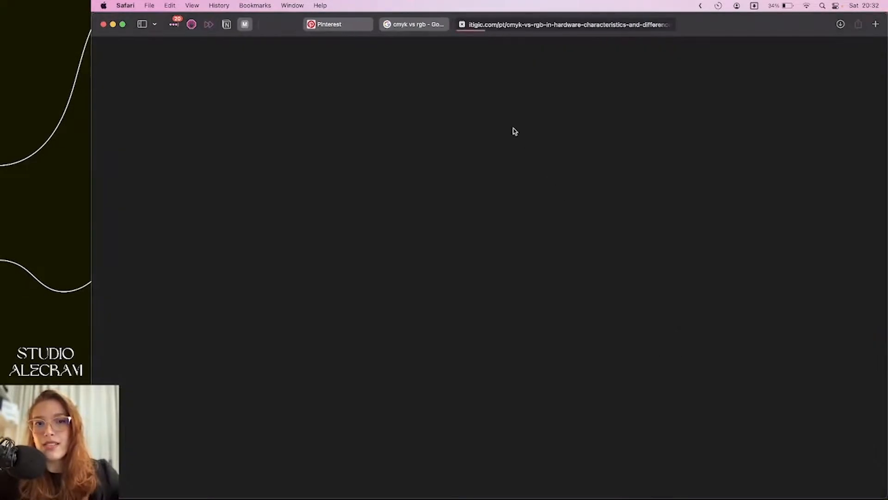
{"action": "key", "text": "super+w"}
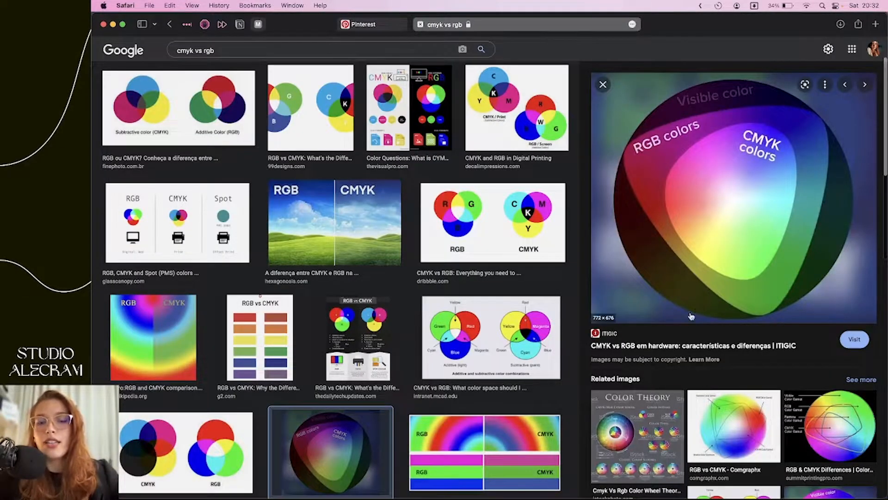
{"action": "scroll", "coordinate": [710, 319], "scroll_direction": "up", "scroll_amount": 3}
{"action": "scroll", "coordinate": [711, 272], "scroll_direction": "down", "scroll_amount": 3}
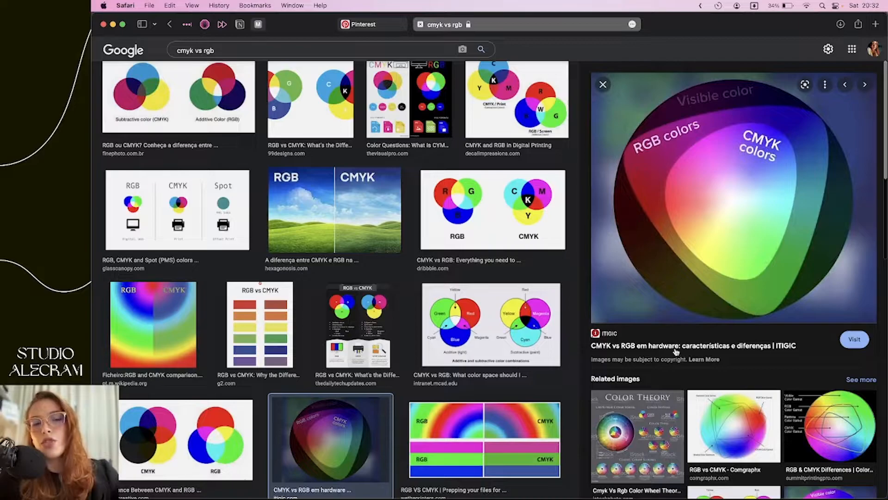
{"action": "scroll", "coordinate": [423, 314], "scroll_direction": "down", "scroll_amount": 5}
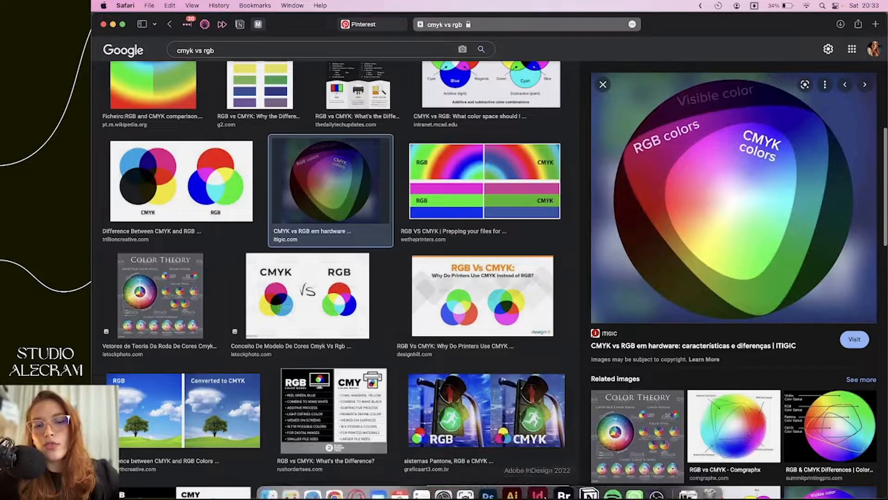
{"action": "left_click", "coordinate": [537, 481]}
Select the SOFT NATURAL cover image frame, then deselect it
{"action": "scroll", "coordinate": [506, 383], "scroll_direction": "up", "scroll_amount": 15}
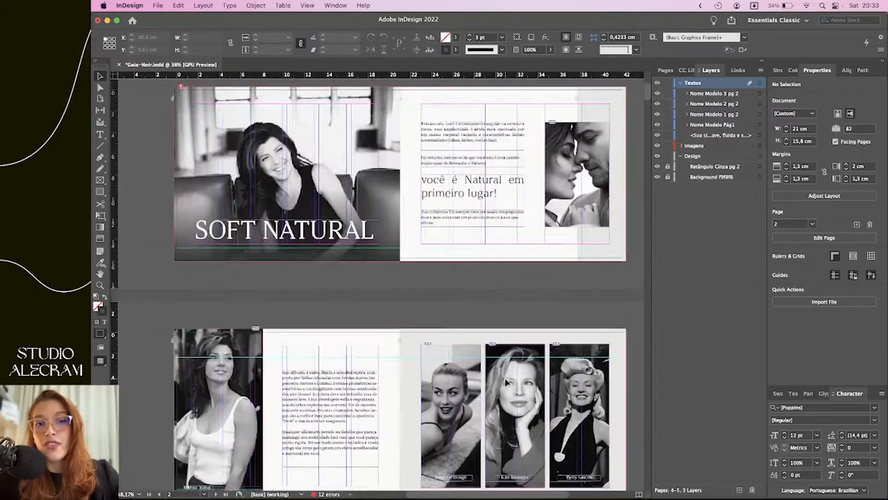
{"action": "scroll", "coordinate": [506, 382], "scroll_direction": "down", "scroll_amount": 4}
{"action": "scroll", "coordinate": [505, 382], "scroll_direction": "down", "scroll_amount": 1}
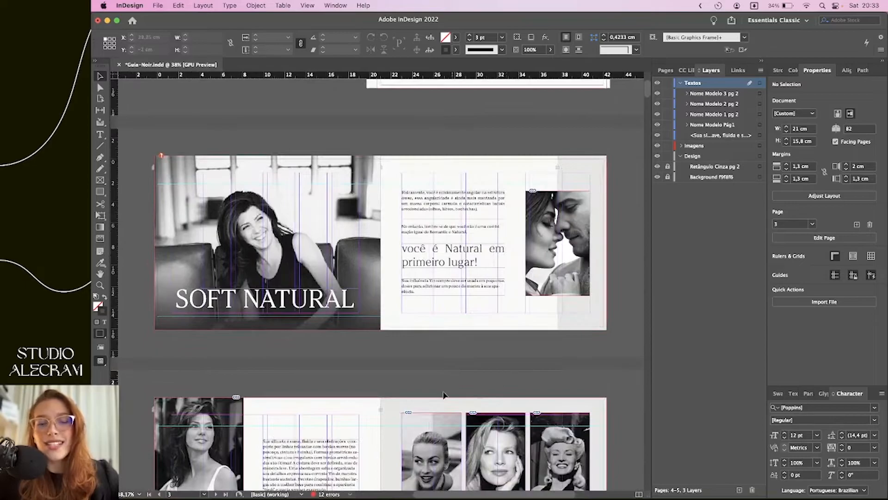
{"action": "left_click_drag", "start_coordinate": [430, 306], "coordinate": [307, 339]}
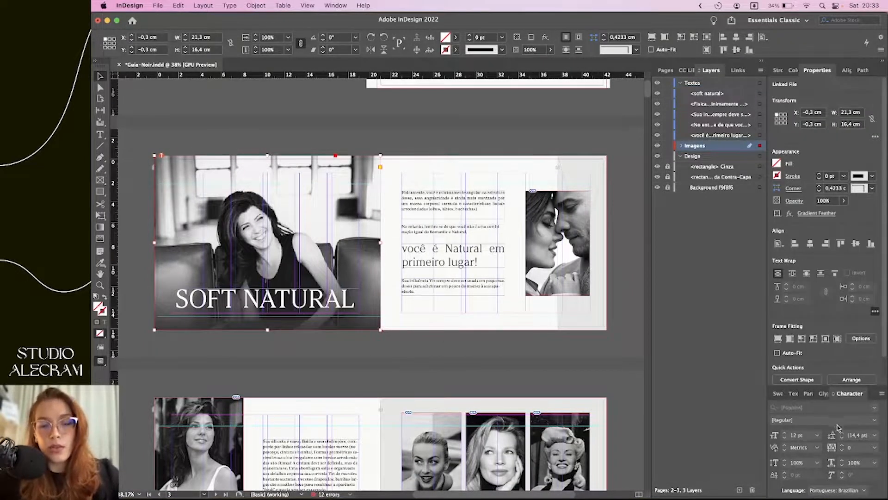
{"action": "left_click", "coordinate": [631, 337]}
Scroll through the Marisa Tomei, FORMAS and SILHUETA spreads to NATURAL / PRIORIDADE
{"action": "scroll", "coordinate": [631, 336], "scroll_direction": "down", "scroll_amount": 5}
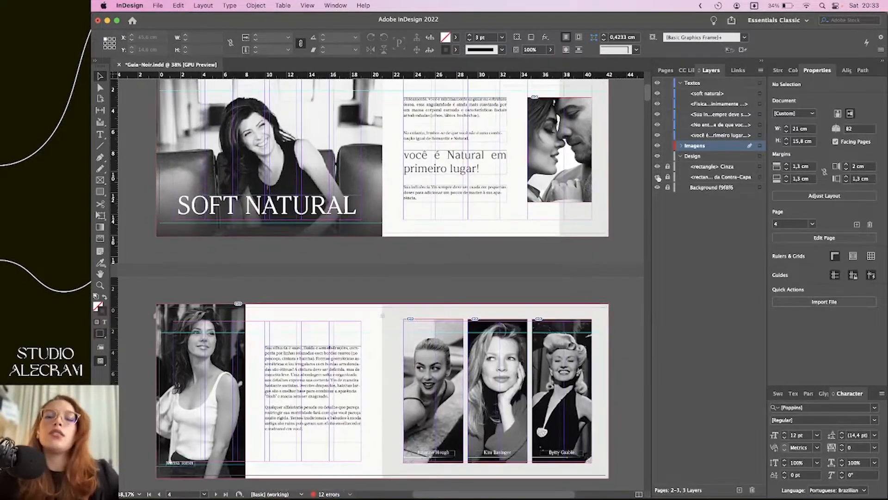
{"action": "scroll", "coordinate": [615, 171], "scroll_direction": "up", "scroll_amount": 2}
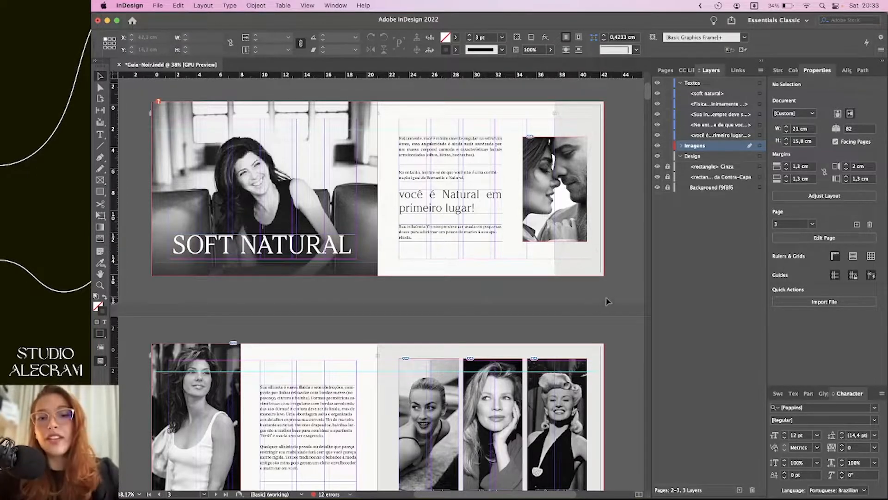
{"action": "scroll", "coordinate": [627, 301], "scroll_direction": "down", "scroll_amount": 4}
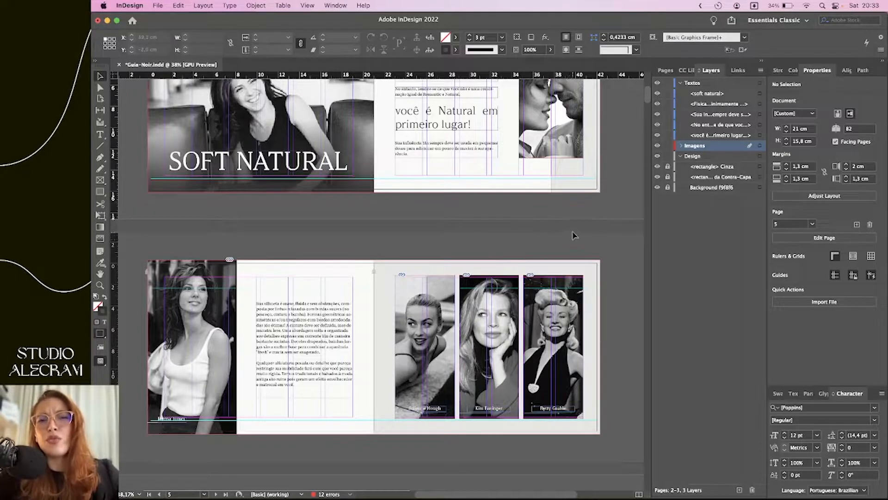
{"action": "scroll", "coordinate": [597, 237], "scroll_direction": "down", "scroll_amount": 3}
{"action": "scroll", "coordinate": [611, 321], "scroll_direction": "down", "scroll_amount": 4}
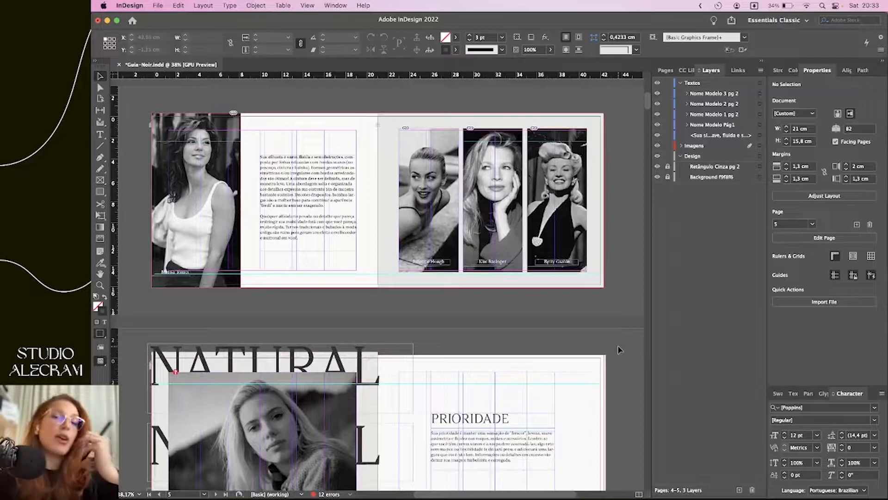
{"action": "scroll", "coordinate": [473, 399], "scroll_direction": "down", "scroll_amount": 20}
{"action": "scroll", "coordinate": [474, 303], "scroll_direction": "up", "scroll_amount": 20}
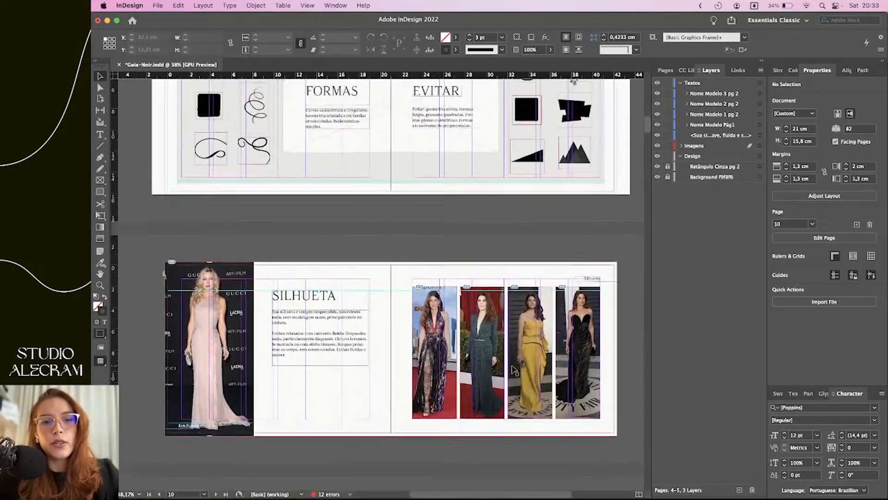
{"action": "scroll", "coordinate": [475, 302], "scroll_direction": "up", "scroll_amount": 1}
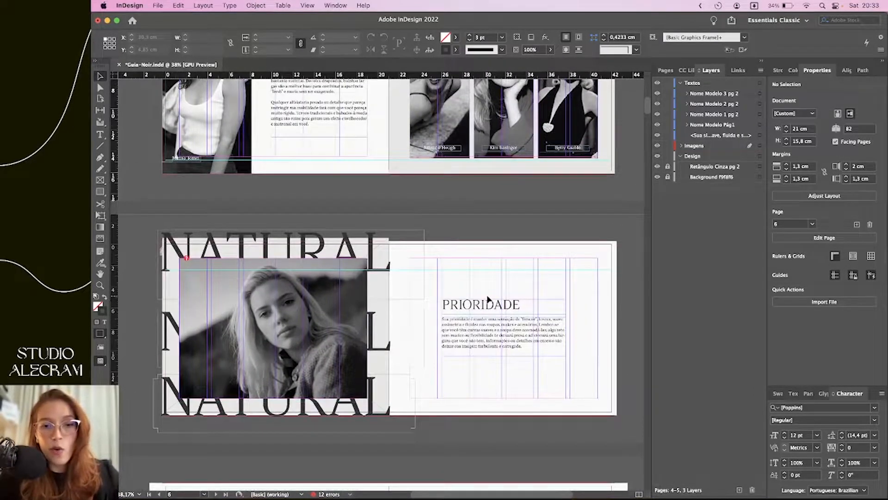
{"action": "key", "text": "super+Tab"}
Go to the Photopea website and open a photo from the computer
{"action": "left_click", "coordinate": [593, 29]}
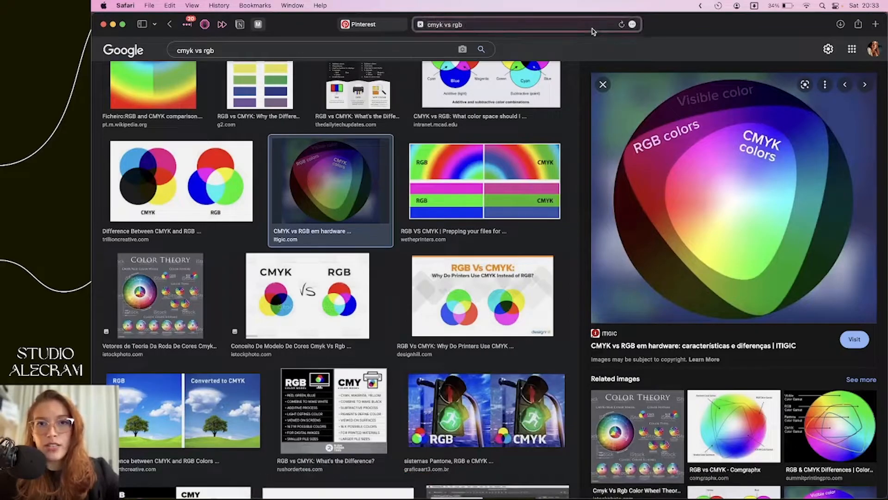
{"action": "type", "text": "photo"}
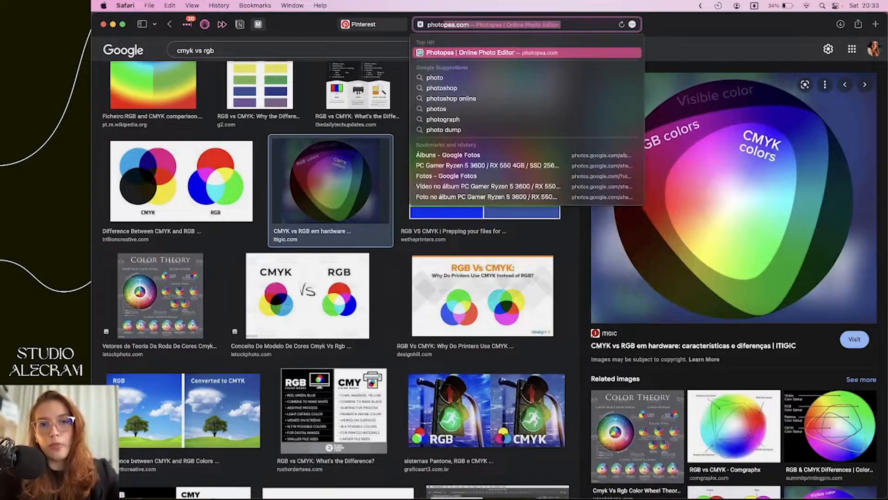
{"action": "key", "text": "Return"}
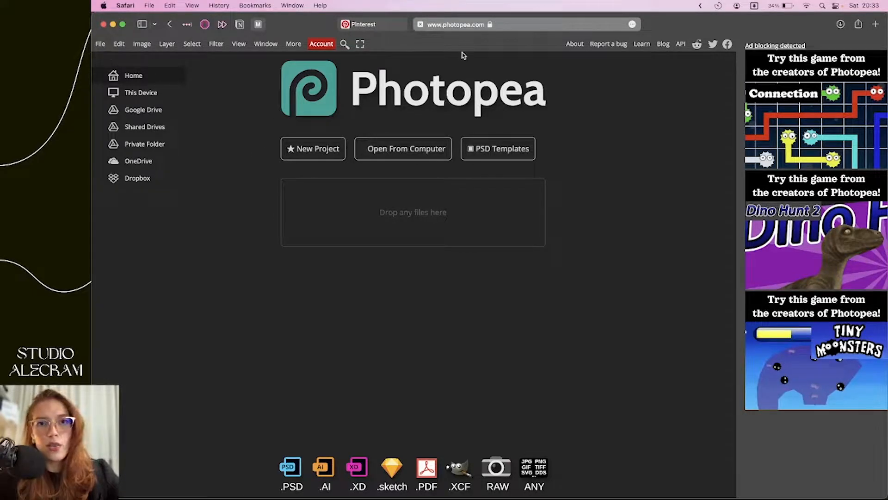
{"action": "left_click", "coordinate": [100, 44]}
{"action": "left_click", "coordinate": [134, 74]}
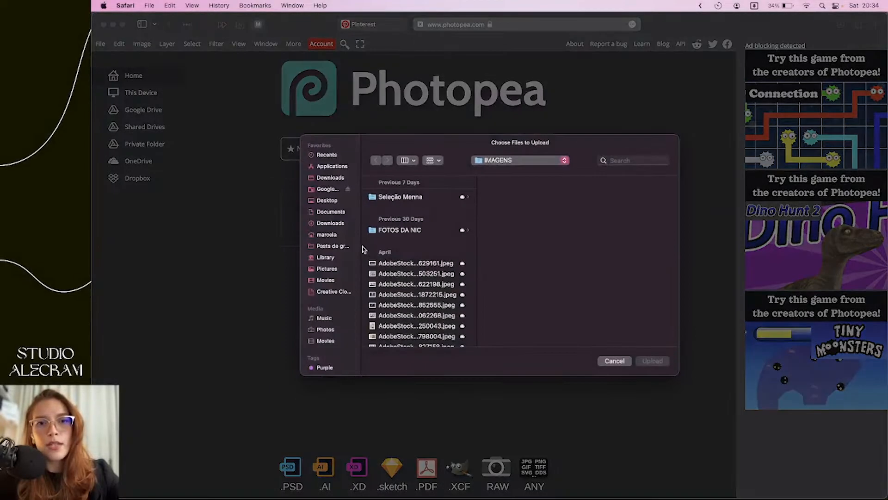
{"action": "left_click", "coordinate": [396, 284]}
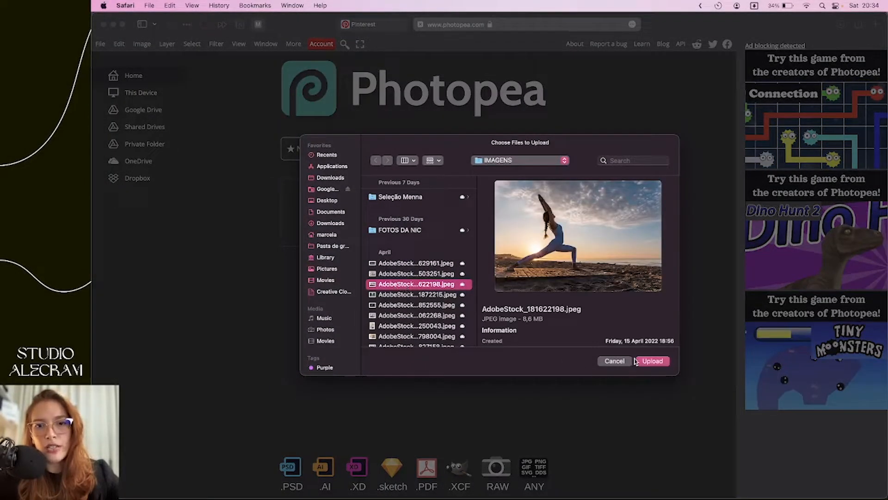
{"action": "left_click", "coordinate": [639, 361]}
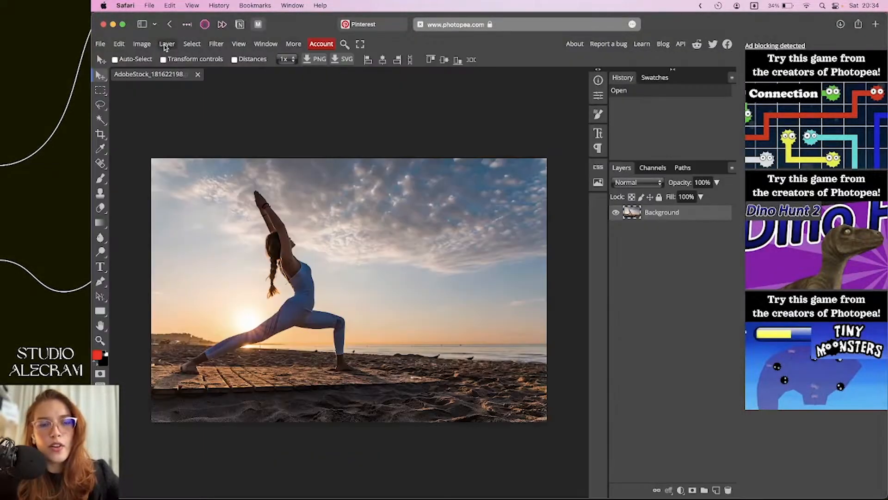
Convert the night street photo to CMYK colour mode
{"action": "left_click", "coordinate": [166, 44]}
{"action": "left_click", "coordinate": [142, 44]}
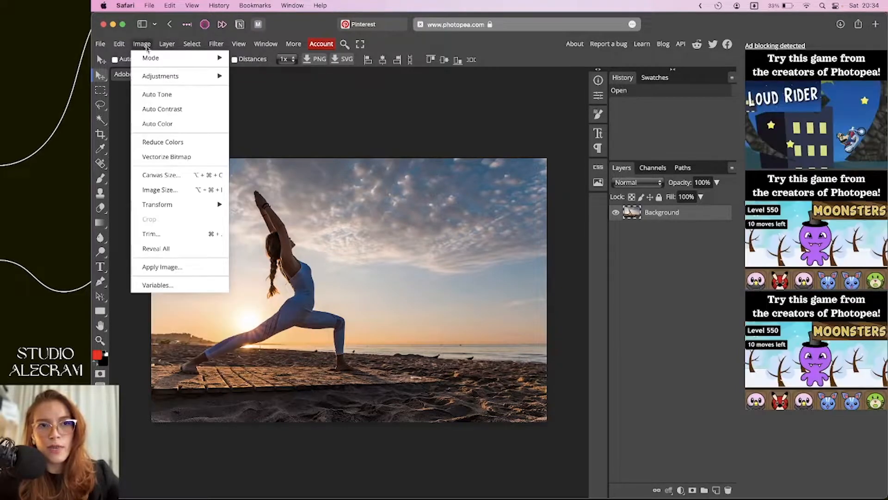
{"action": "mouse_move", "coordinate": [214, 59]}
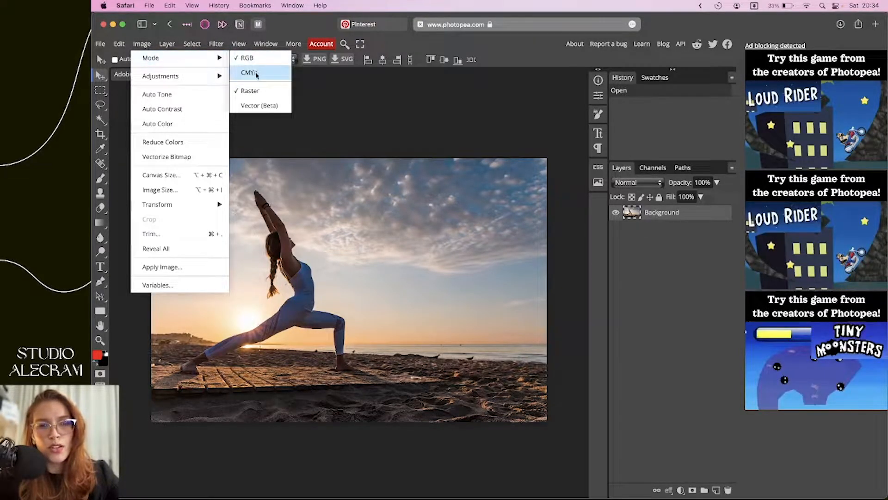
{"action": "left_click", "coordinate": [254, 73]}
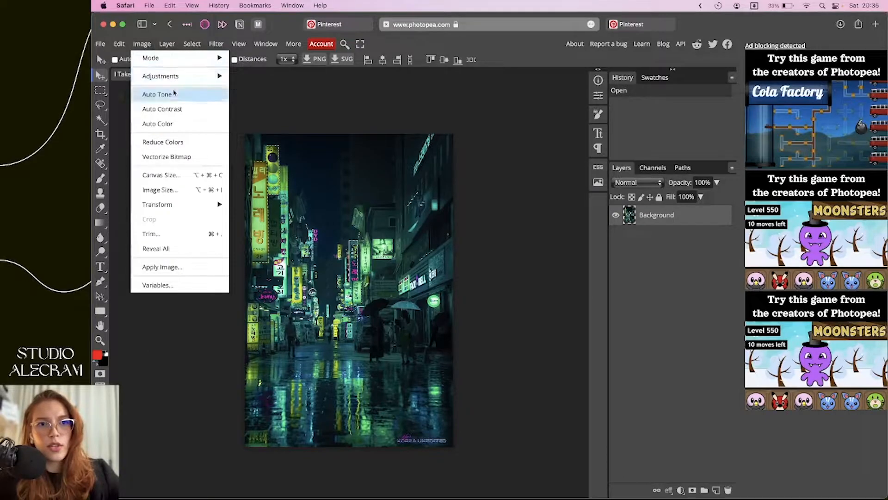
{"action": "mouse_move", "coordinate": [181, 57]}
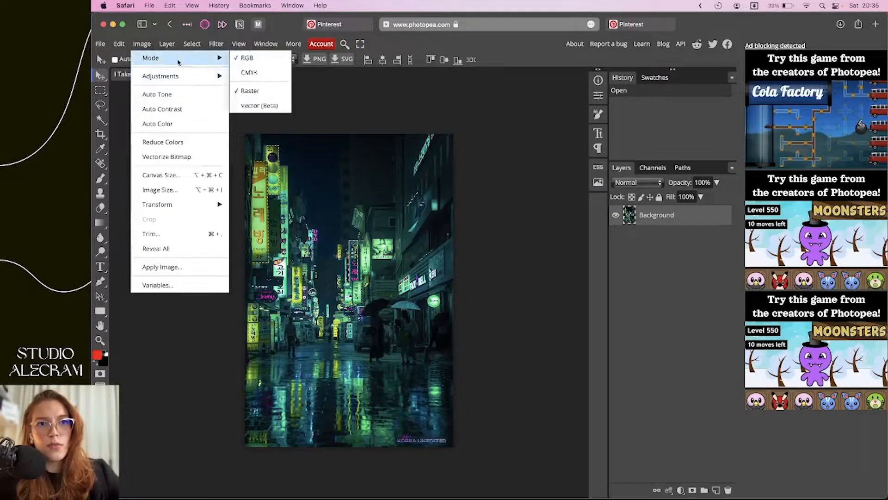
{"action": "left_click", "coordinate": [248, 72]}
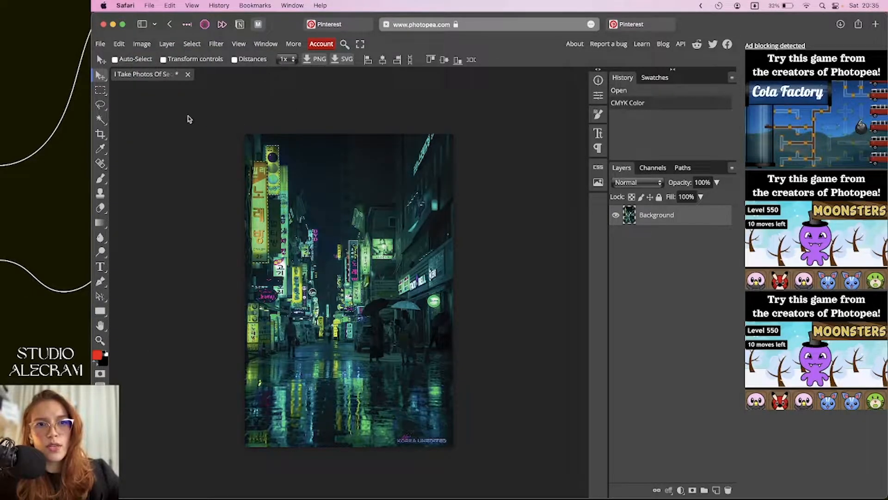
Export the photo as a PNG, save it, and dismiss the ad-blocker notice
{"action": "left_click", "coordinate": [95, 43]}
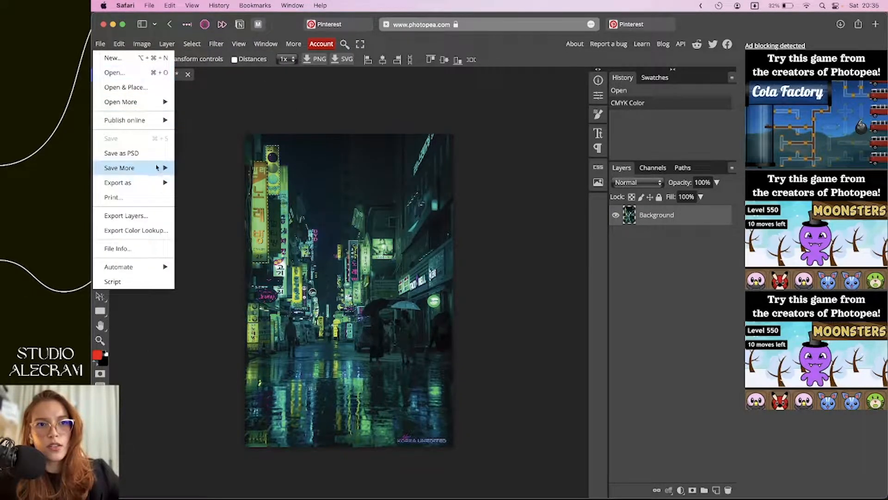
{"action": "mouse_move", "coordinate": [161, 184]}
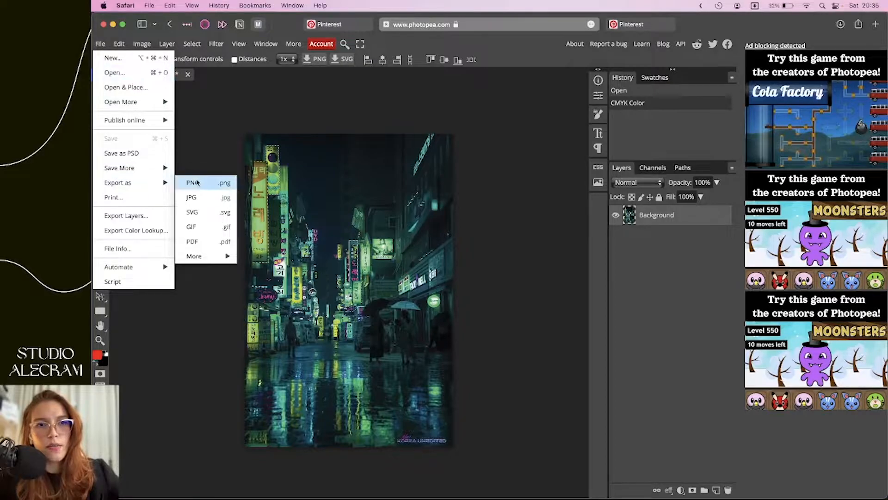
{"action": "left_click", "coordinate": [197, 182]}
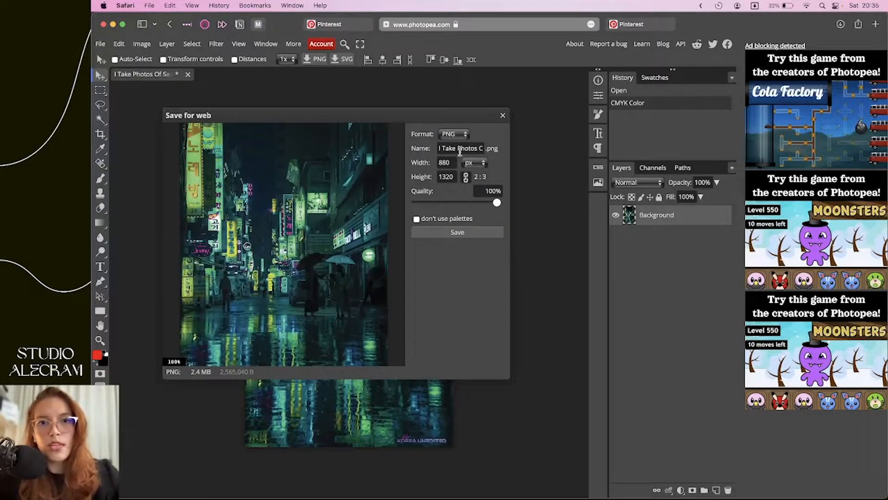
{"action": "left_click", "coordinate": [453, 230]}
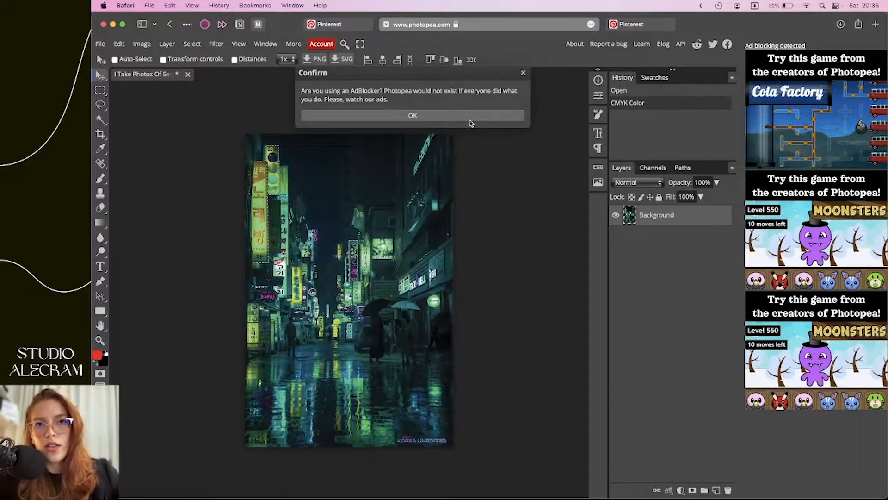
{"action": "left_click", "coordinate": [470, 116]}
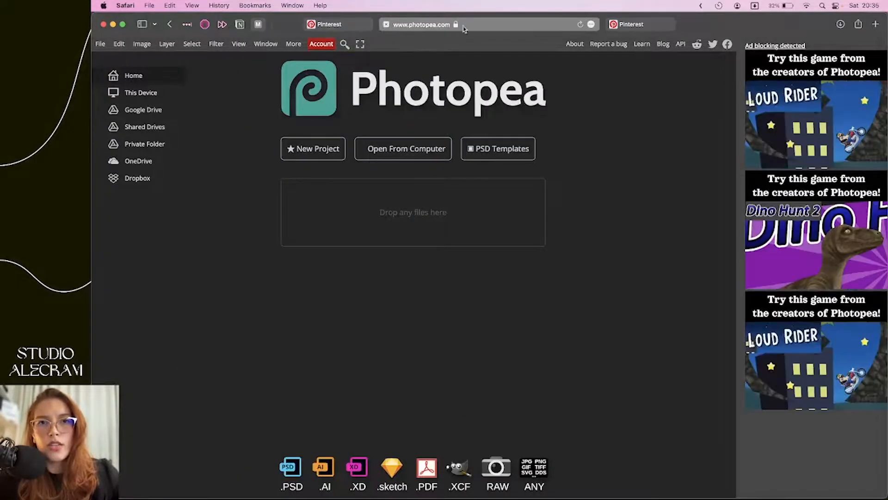
Close the Pinterest pin tab and search Google for 'rgb to cmyk'
{"action": "left_click", "coordinate": [463, 26]}
{"action": "left_click", "coordinate": [630, 29]}
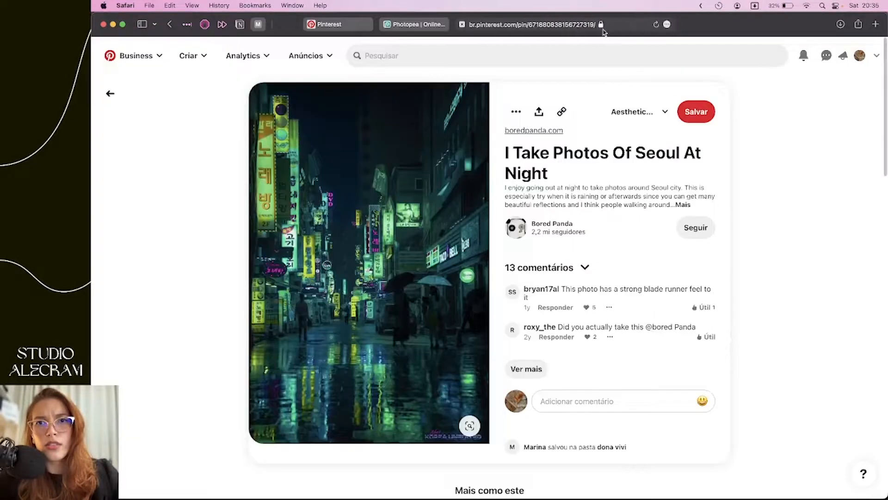
{"action": "left_click", "coordinate": [462, 25]}
{"action": "left_click", "coordinate": [502, 27]}
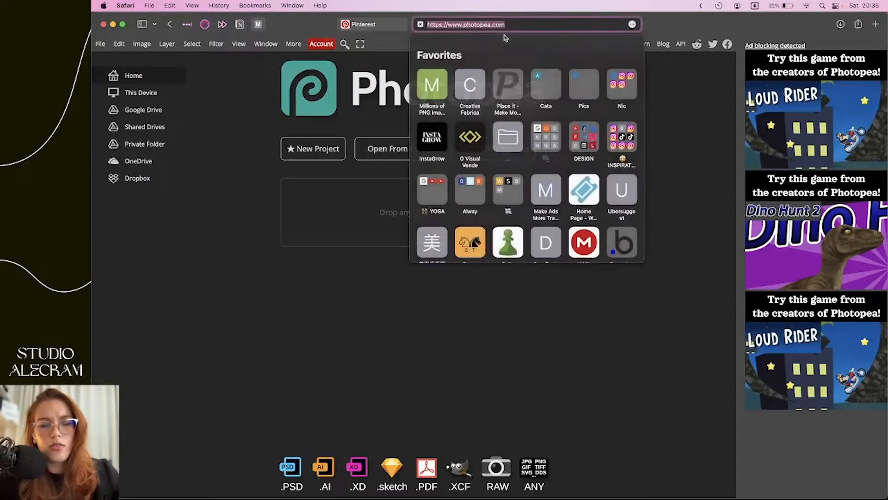
{"action": "key", "text": "BackSpace"}
{"action": "type", "text": "rgb "}
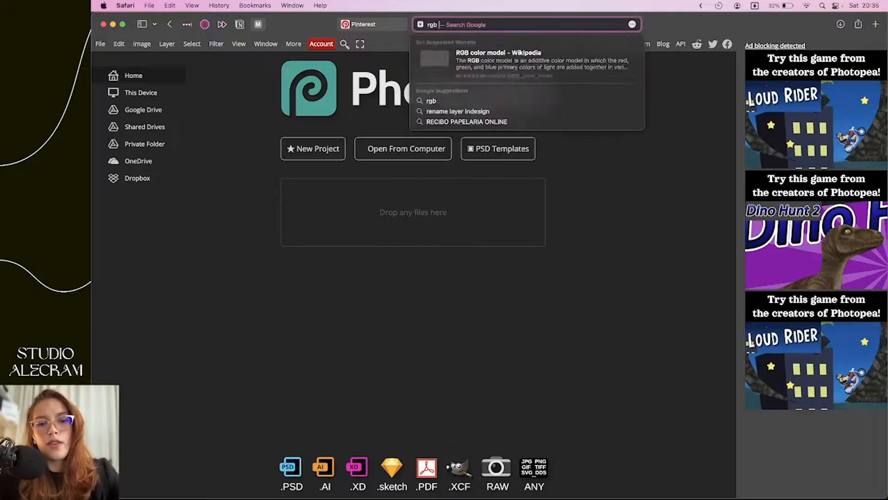
{"action": "type", "text": "to cmyk"}
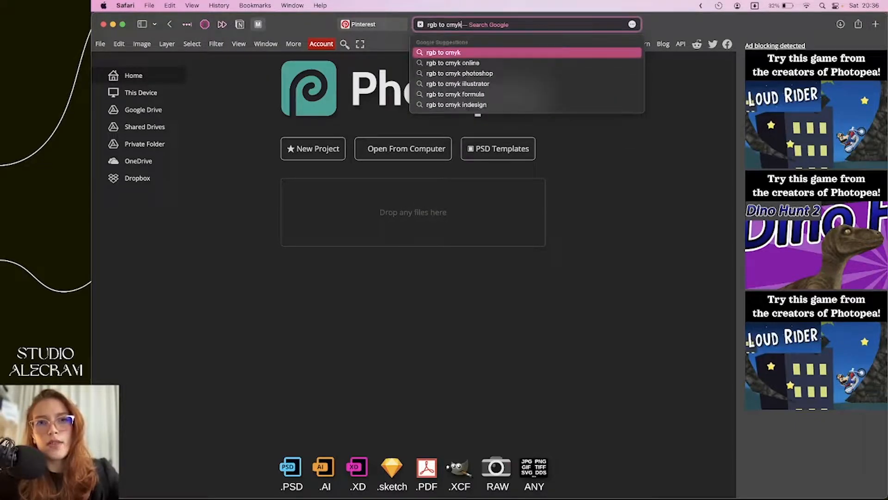
{"action": "key", "text": "Return"}
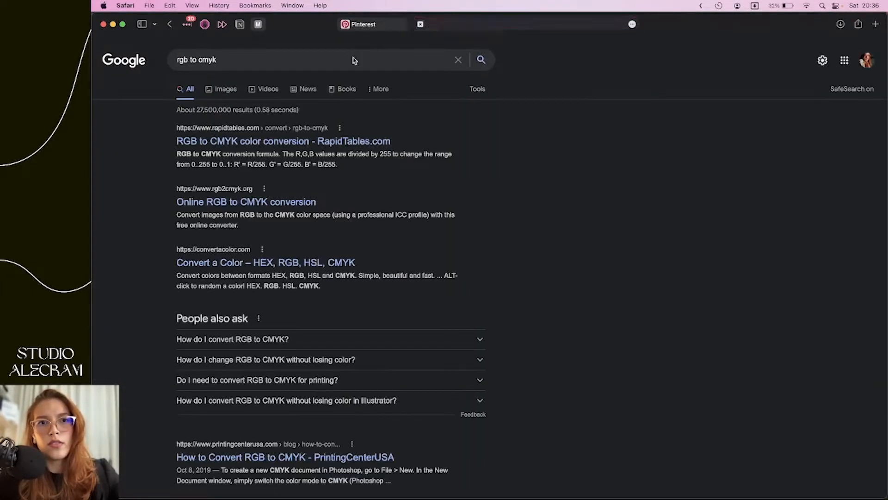
Refine the search to 'rgb to cmyk converter online', review the results, and close the tab
{"action": "left_click", "coordinate": [223, 59]}
{"action": "type", "text": "conv"}
{"action": "key", "text": "Down"}
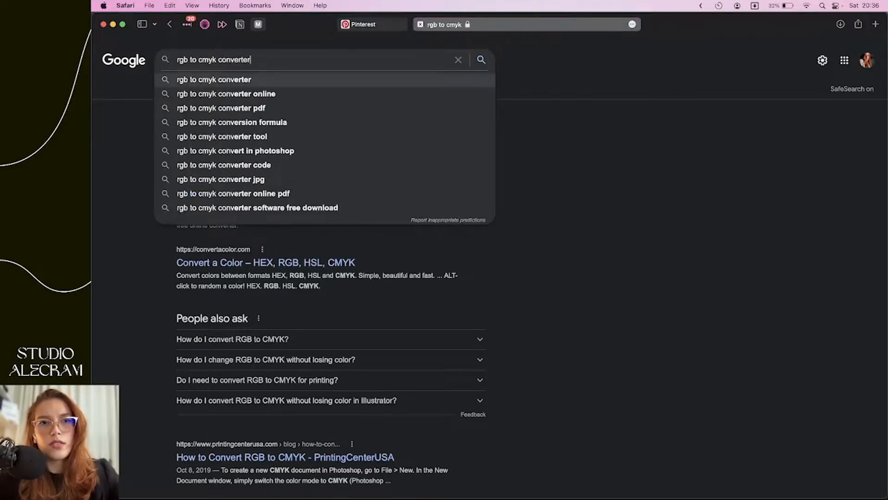
{"action": "key", "text": "Down"}
{"action": "key", "text": "Return"}
{"action": "scroll", "coordinate": [339, 223], "scroll_direction": "down", "scroll_amount": 5}
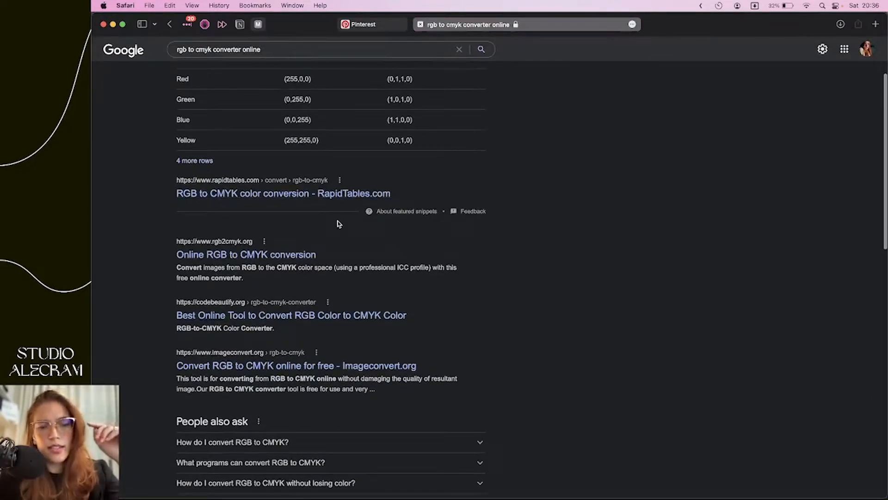
{"action": "scroll", "coordinate": [339, 224], "scroll_direction": "down", "scroll_amount": 3}
{"action": "scroll", "coordinate": [339, 223], "scroll_direction": "up", "scroll_amount": 10}
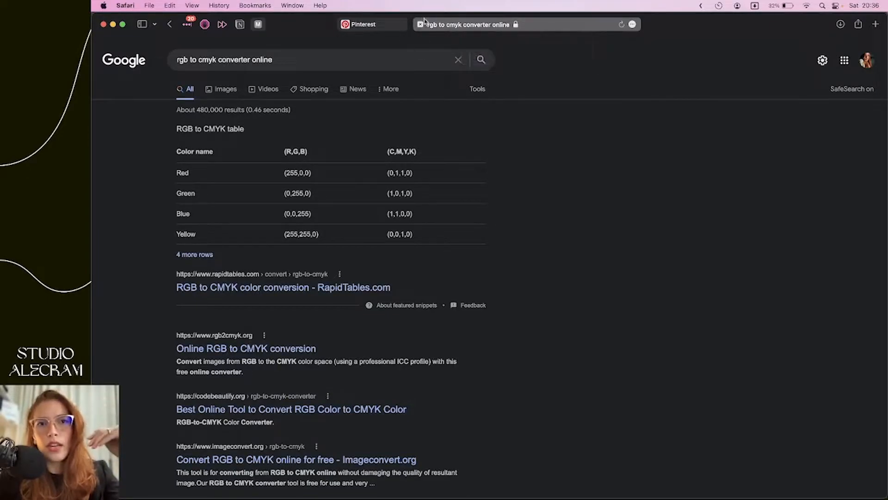
{"action": "left_click", "coordinate": [420, 26]}
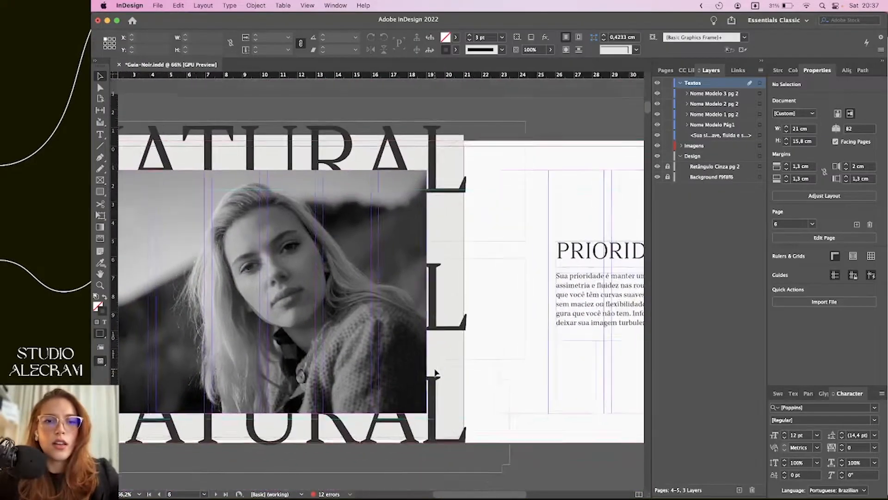
{"action": "scroll", "coordinate": [435, 374], "scroll_direction": "down", "scroll_amount": 3}
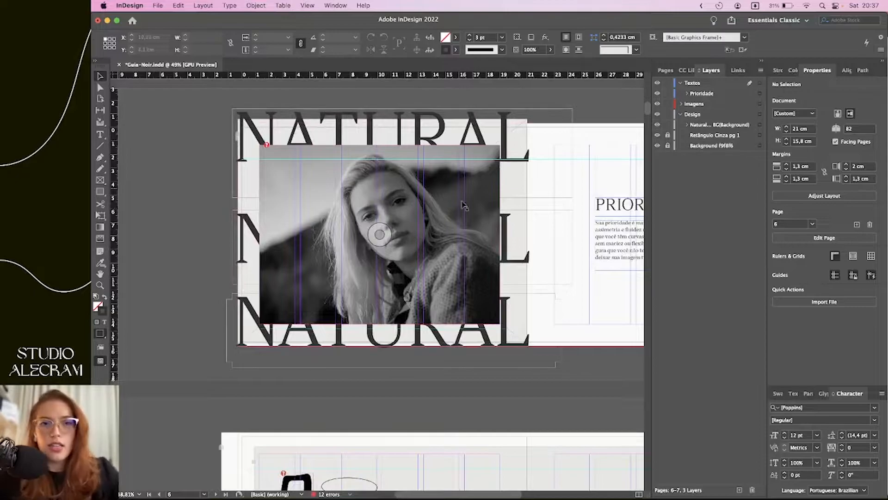
Replace the top headline word NATURAL with ROMANTIC
{"action": "left_click", "coordinate": [398, 140]}
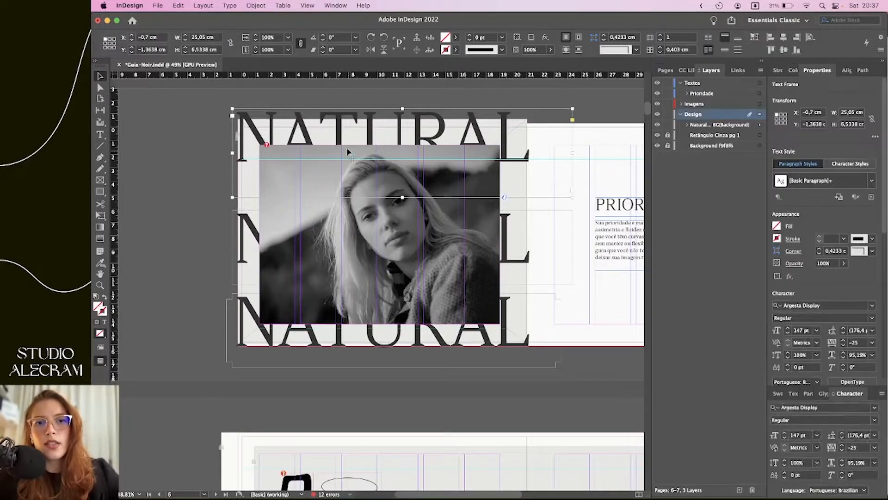
{"action": "double_click", "coordinate": [400, 134]}
{"action": "double_click", "coordinate": [399, 133]}
{"action": "type", "text": "RO"}
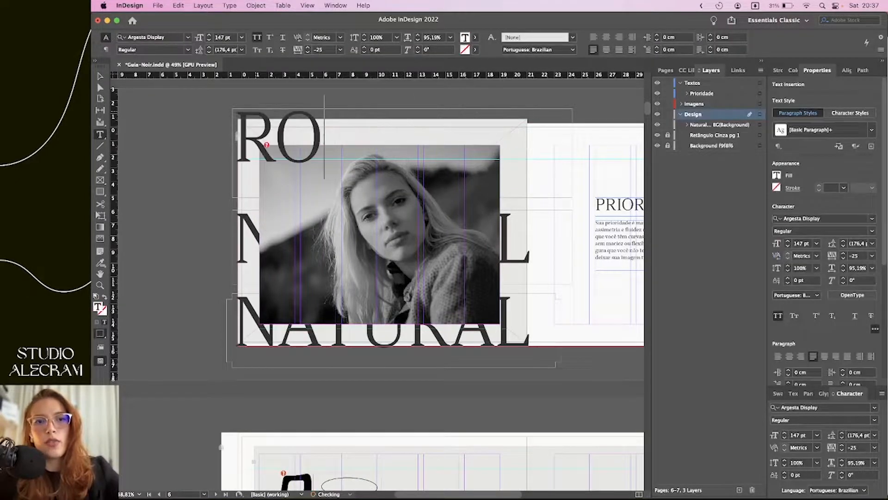
{"action": "type", "text": "MANTIC"}
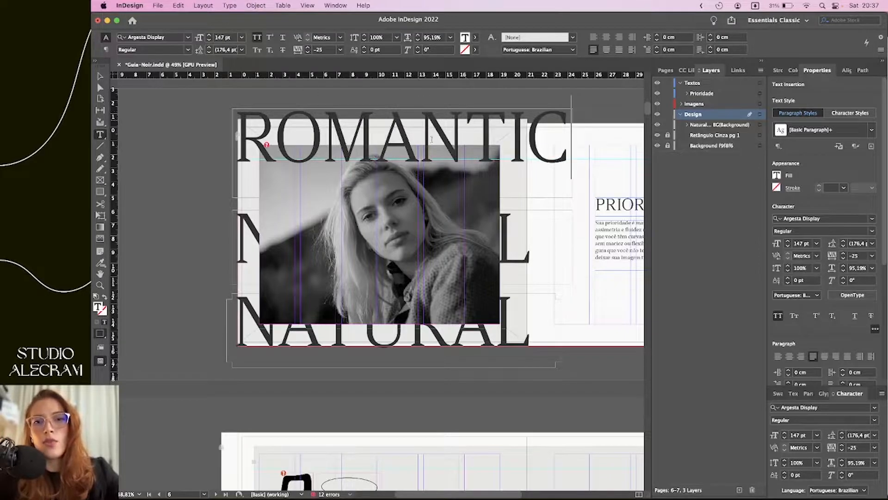
Shrink the ROMANTIC headline from 147 pt to 139 pt in the Character panel
{"action": "double_click", "coordinate": [569, 160]}
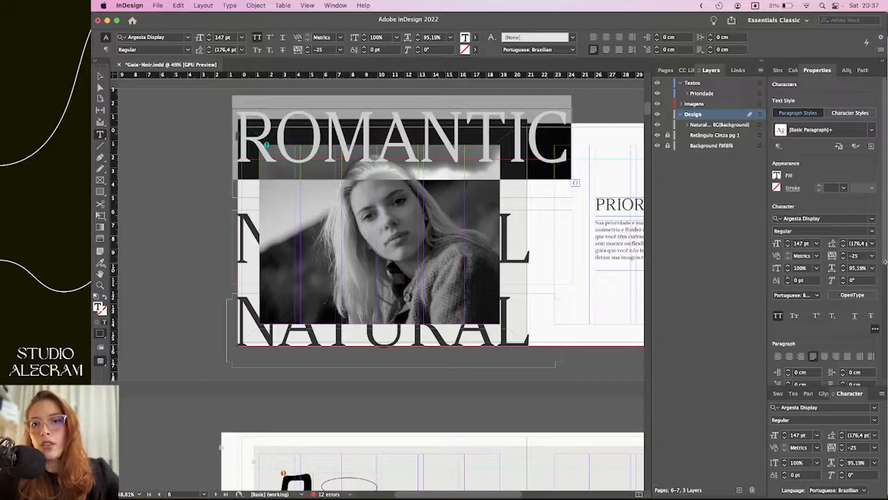
{"action": "scroll", "coordinate": [883, 257], "scroll_direction": "down", "scroll_amount": 3}
{"action": "scroll", "coordinate": [881, 252], "scroll_direction": "up", "scroll_amount": 3}
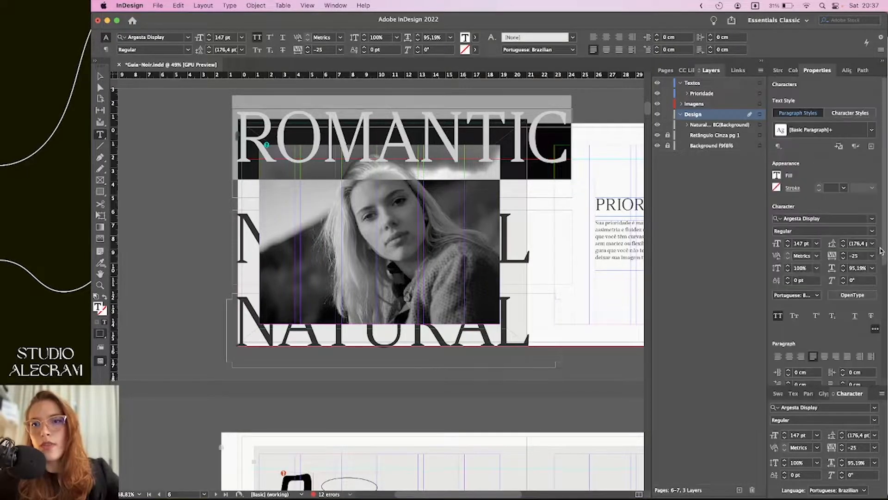
{"action": "left_click", "coordinate": [787, 246]}
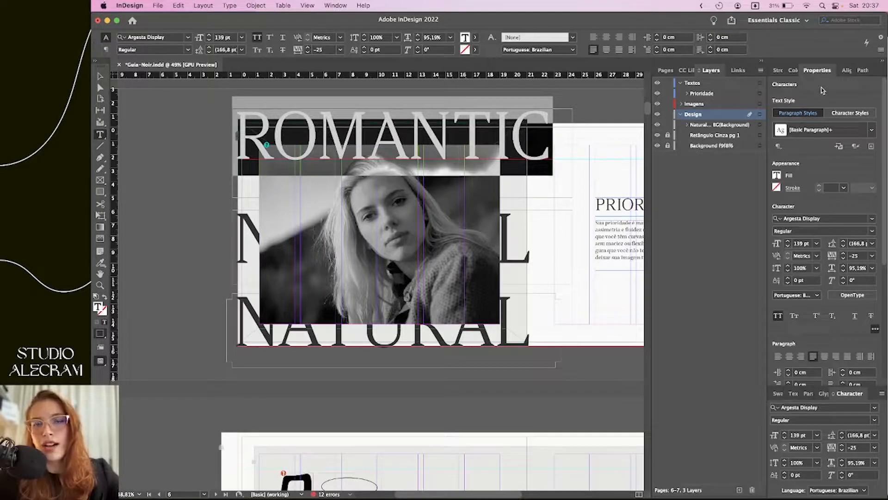
{"action": "left_click", "coordinate": [337, 6]}
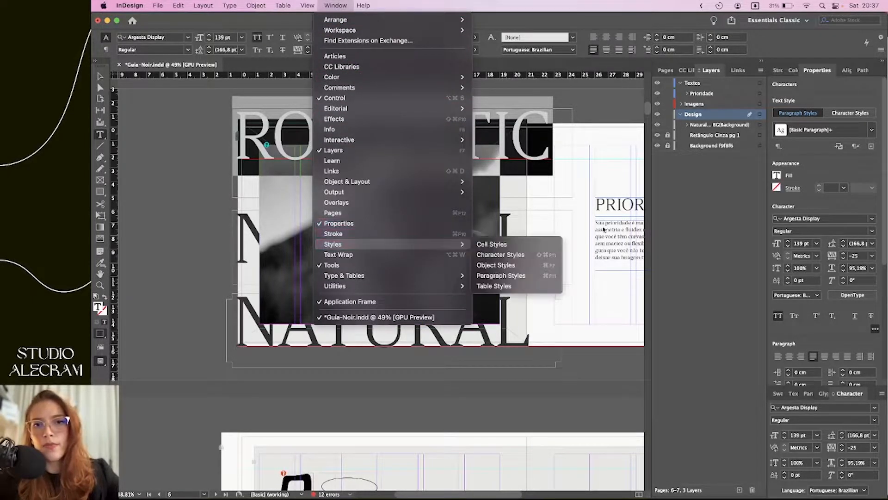
{"action": "left_click", "coordinate": [787, 246]}
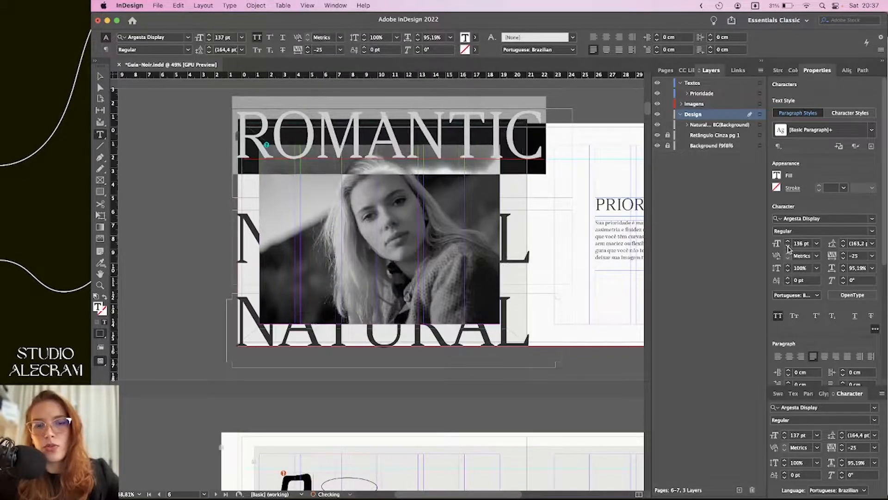
Draw a tall narrow test rectangle at the headline's end, then remove it
{"action": "key", "text": "Escape"}
{"action": "key", "text": "m"}
{"action": "left_click_drag", "start_coordinate": [537, 370], "coordinate": [518, 106]}
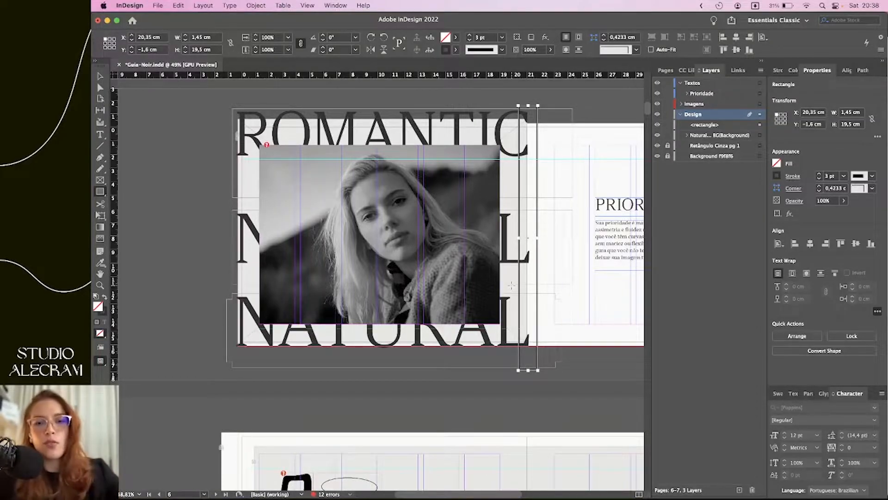
{"action": "key", "text": "super+z"}
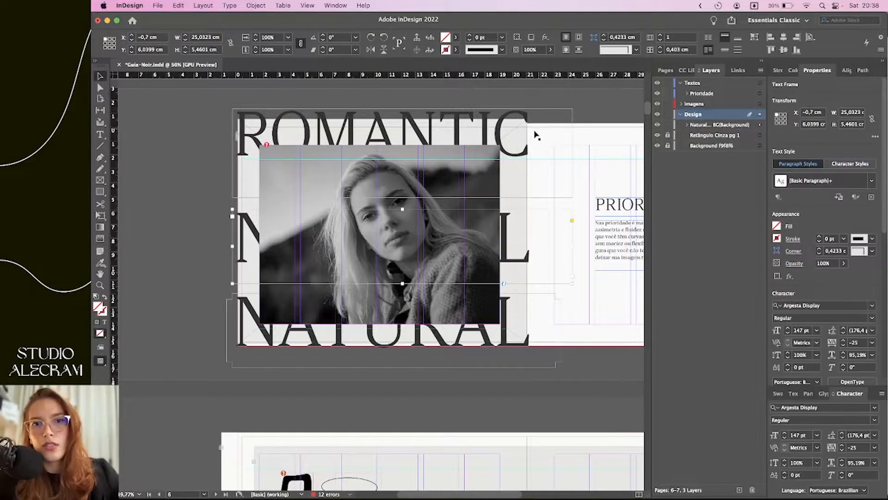
{"action": "scroll", "coordinate": [532, 259], "scroll_direction": "up", "scroll_amount": 6}
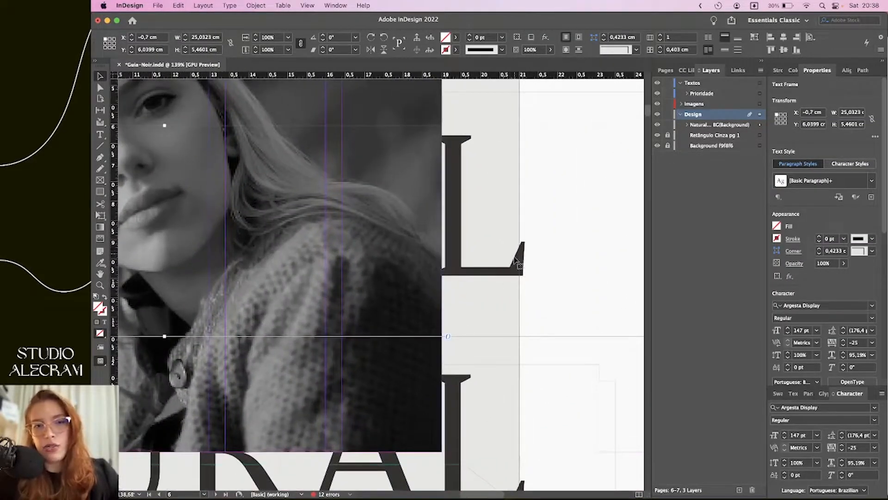
{"action": "scroll", "coordinate": [513, 269], "scroll_direction": "down", "scroll_amount": 3}
{"action": "scroll", "coordinate": [512, 273], "scroll_direction": "down", "scroll_amount": 2}
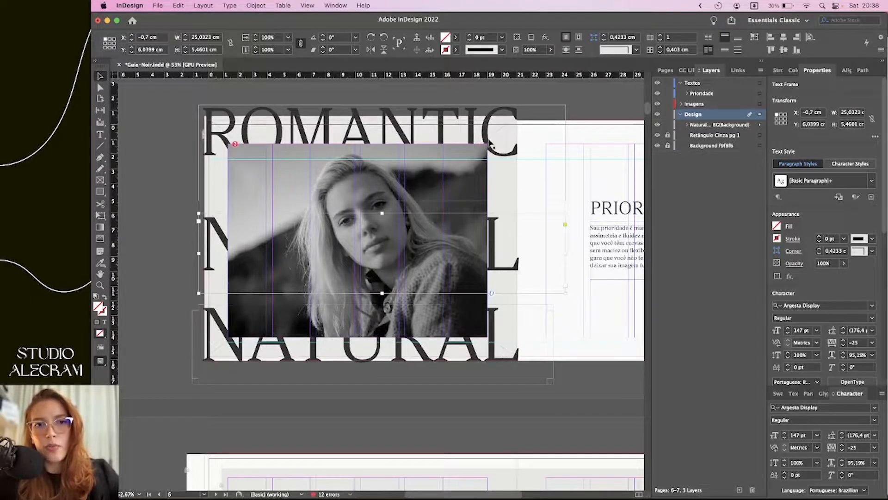
{"action": "left_click", "coordinate": [509, 147]}
{"action": "left_click", "coordinate": [579, 89]}
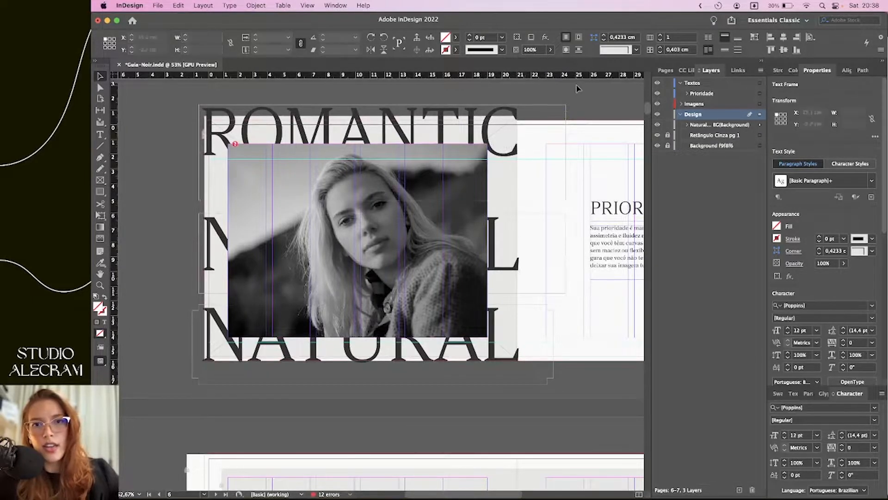
Preview the NATURAL spread full screen twice, returning to the normal editing view
{"action": "key", "text": "shift+w"}
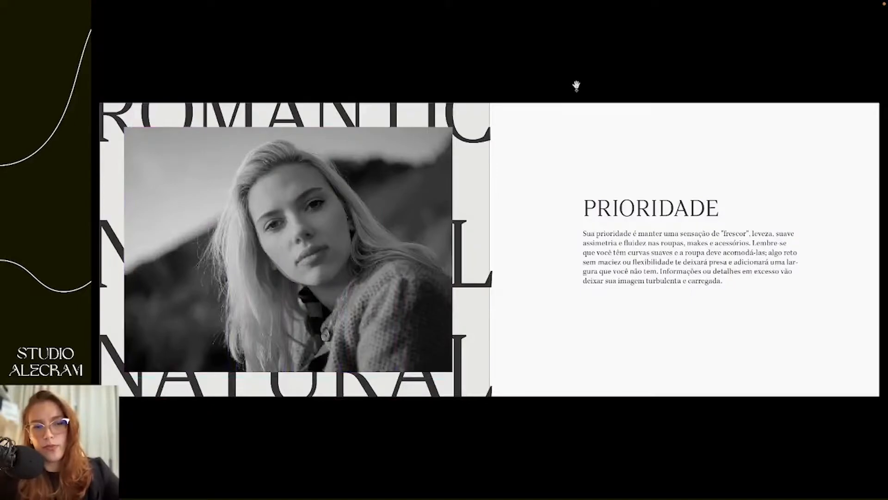
{"action": "key", "text": "Escape"}
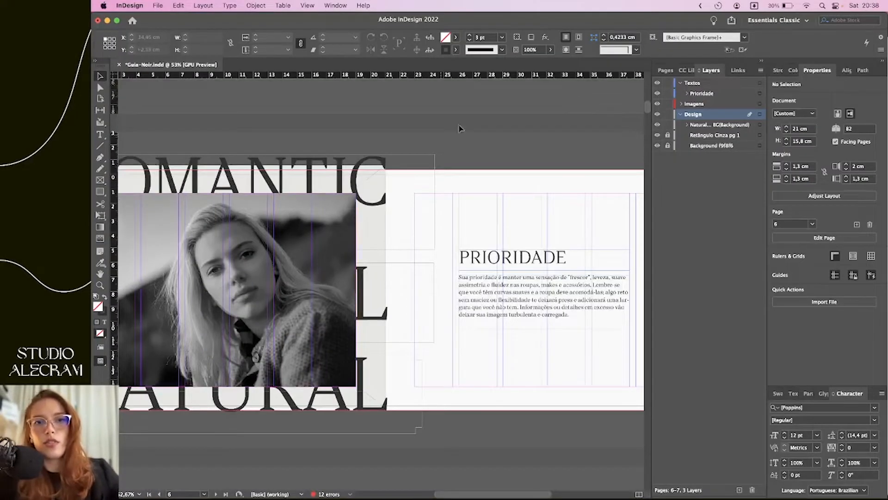
{"action": "scroll", "coordinate": [455, 133], "scroll_direction": "left", "scroll_amount": 5}
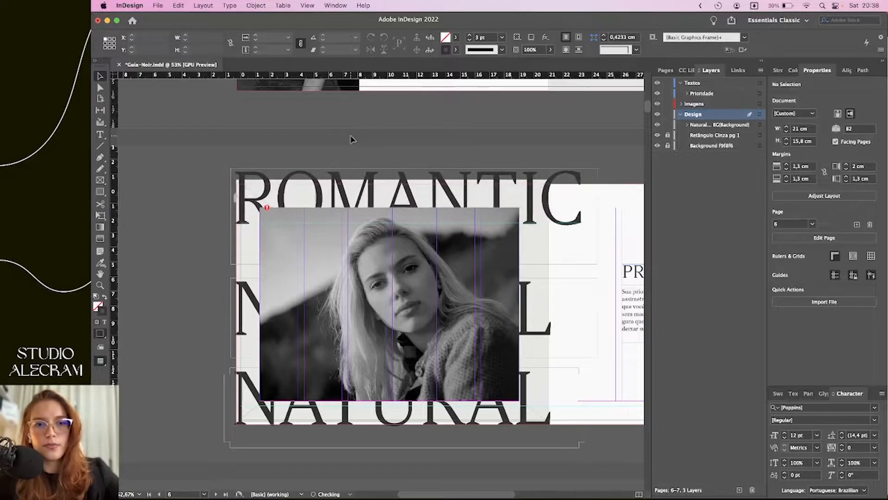
{"action": "key", "text": "shift+w"}
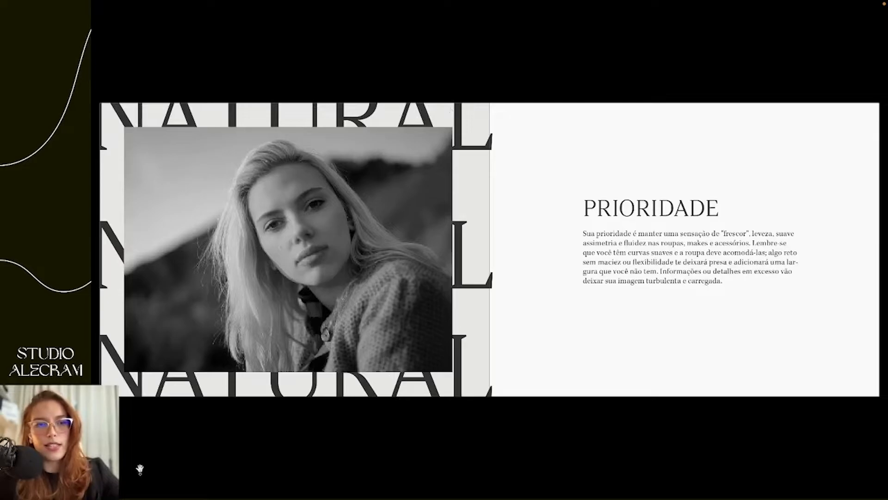
{"action": "key", "text": "Escape"}
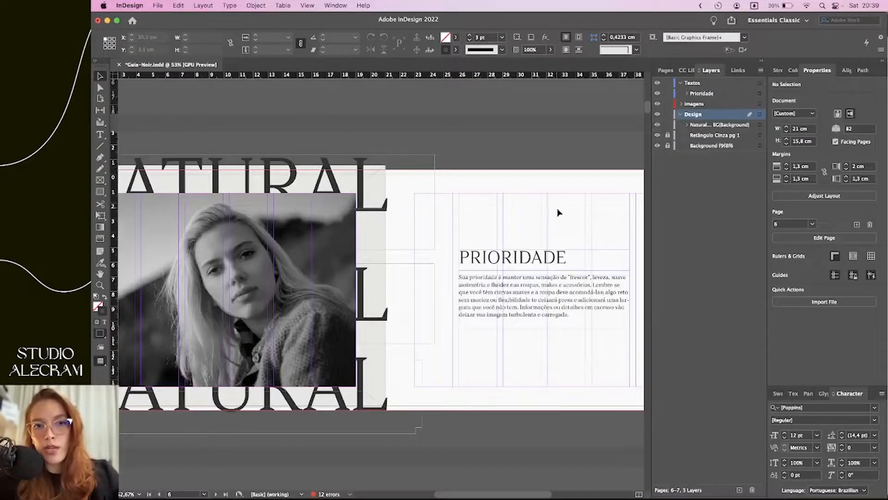
{"action": "scroll", "coordinate": [556, 207], "scroll_direction": "left", "scroll_amount": 5}
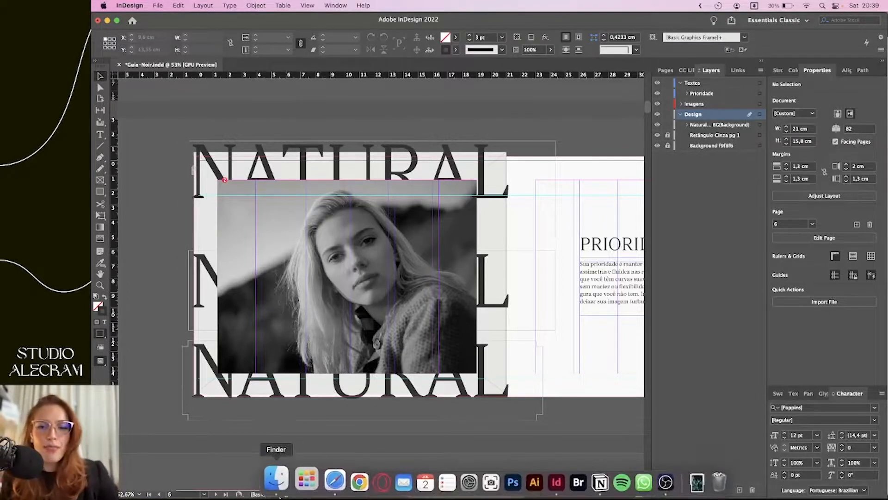
{"action": "left_click", "coordinate": [347, 276]}
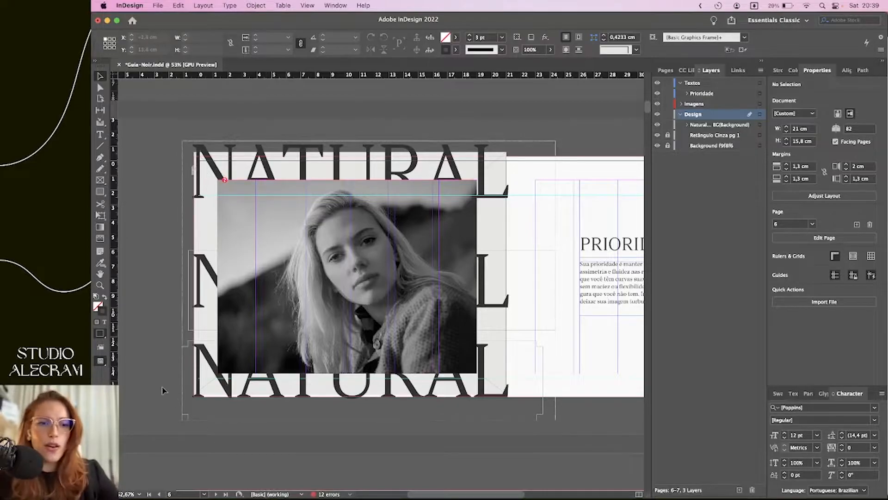
{"action": "scroll", "coordinate": [238, 406], "scroll_direction": "up", "scroll_amount": 3}
{"action": "left_click", "coordinate": [329, 391]}
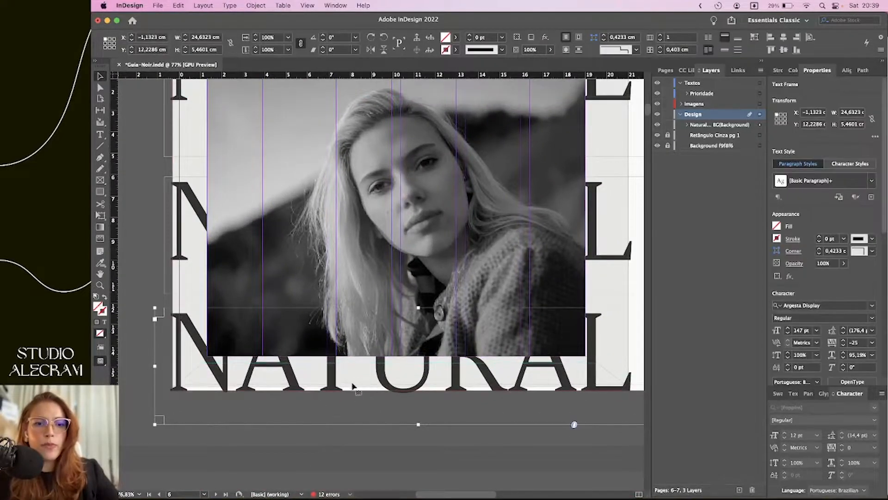
{"action": "left_click_drag", "start_coordinate": [358, 373], "coordinate": [360, 373]}
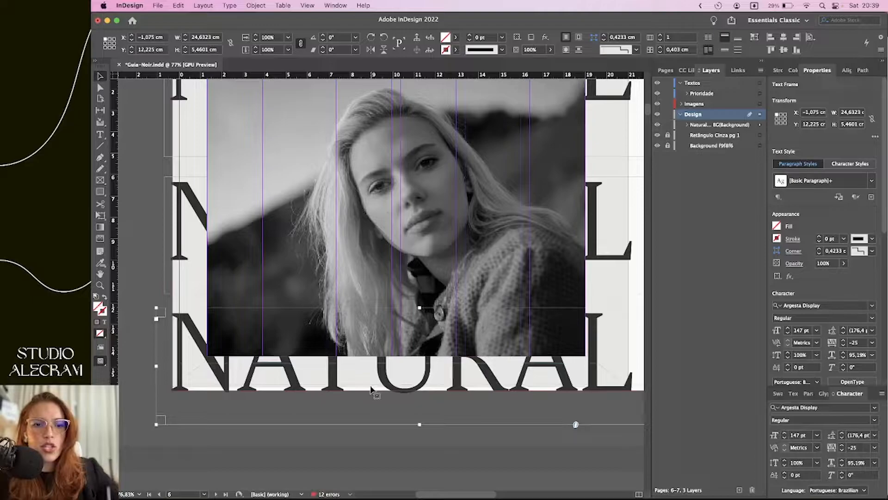
{"action": "scroll", "coordinate": [371, 390], "scroll_direction": "up", "scroll_amount": 5}
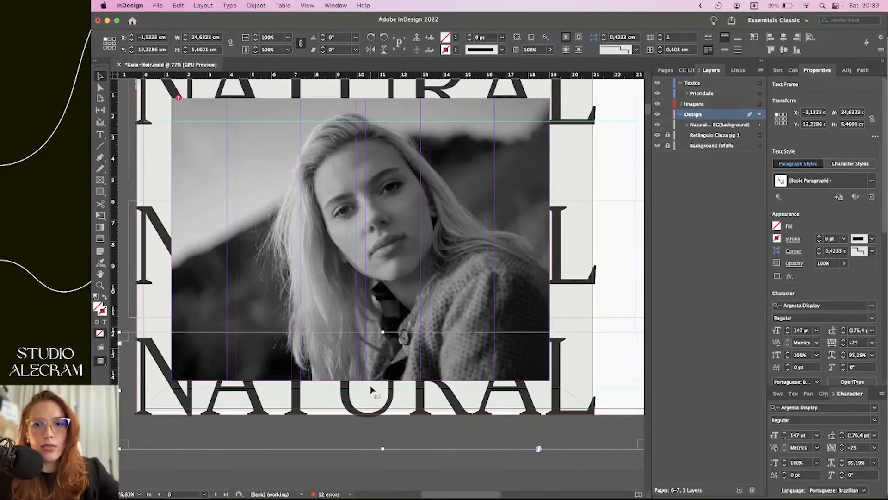
{"action": "scroll", "coordinate": [370, 390], "scroll_direction": "down", "scroll_amount": 5}
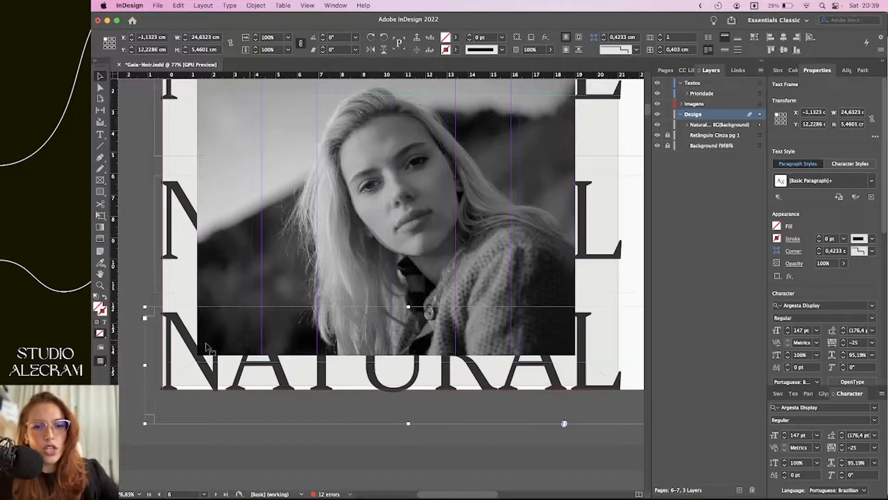
{"action": "left_click", "coordinate": [243, 403]}
{"action": "scroll", "coordinate": [235, 396], "scroll_direction": "up", "scroll_amount": 4}
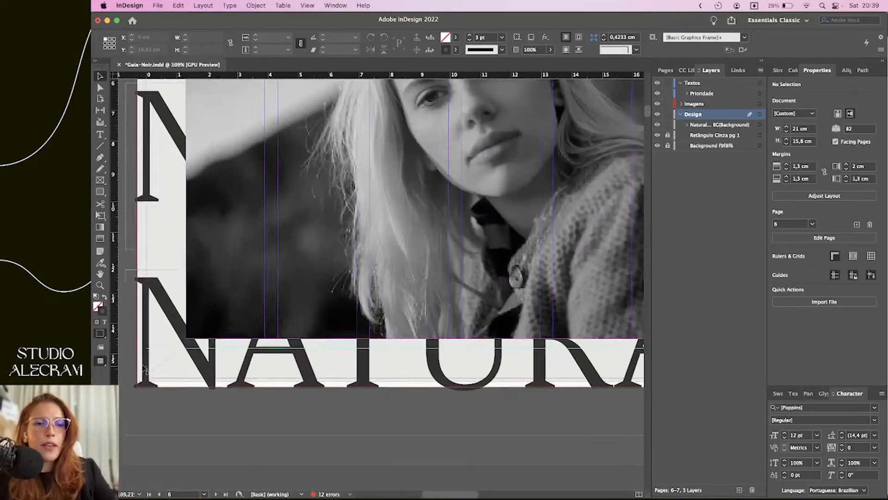
{"action": "scroll", "coordinate": [153, 384], "scroll_direction": "up", "scroll_amount": 3}
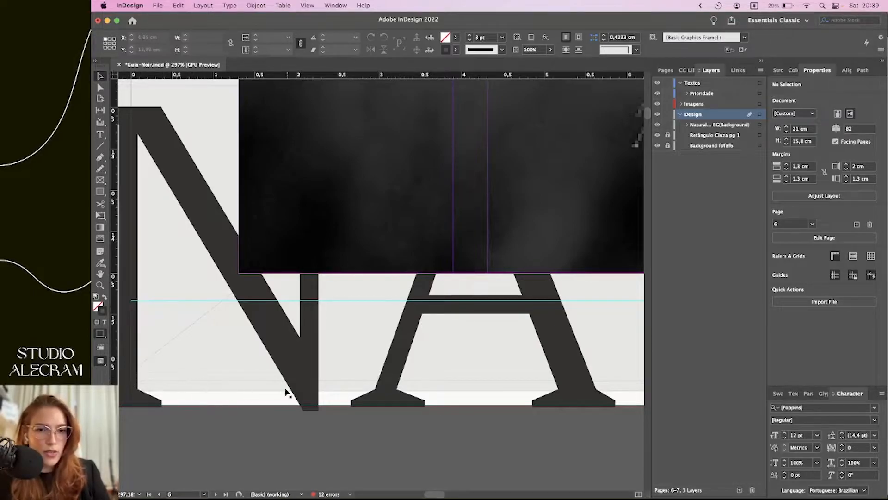
{"action": "scroll", "coordinate": [290, 390], "scroll_direction": "up", "scroll_amount": 4}
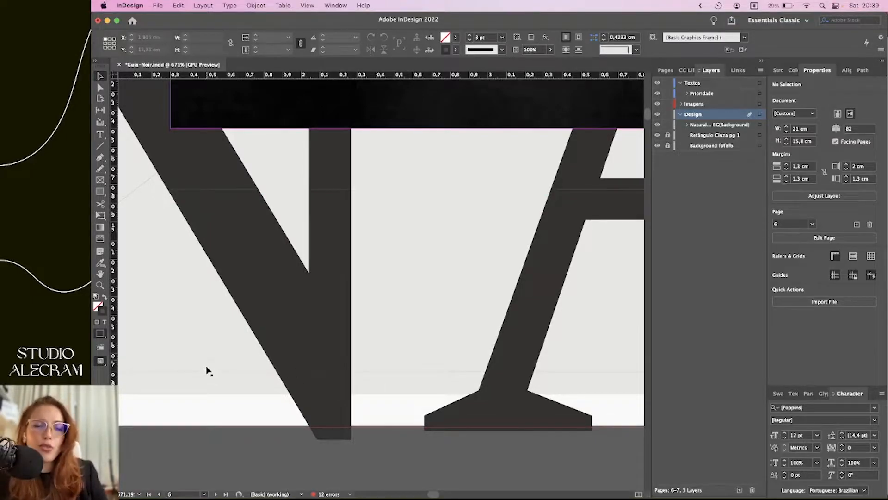
{"action": "scroll", "coordinate": [236, 391], "scroll_direction": "down", "scroll_amount": 5}
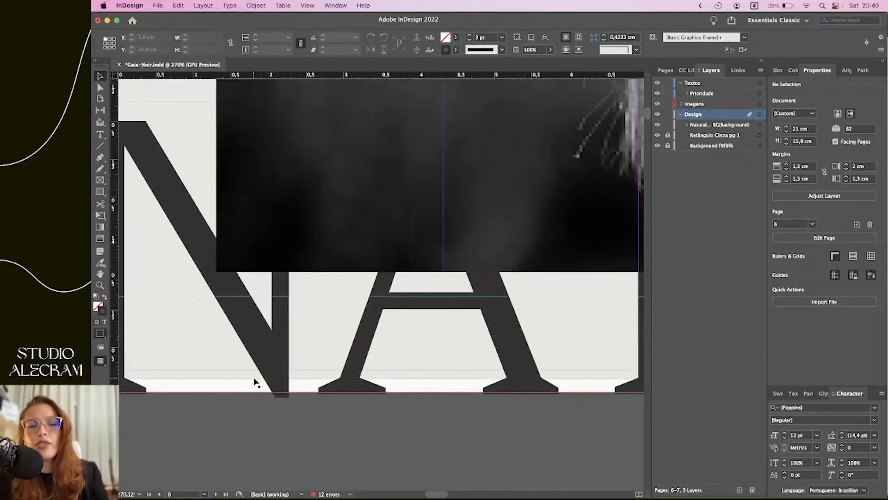
{"action": "scroll", "coordinate": [270, 389], "scroll_direction": "down", "scroll_amount": 3}
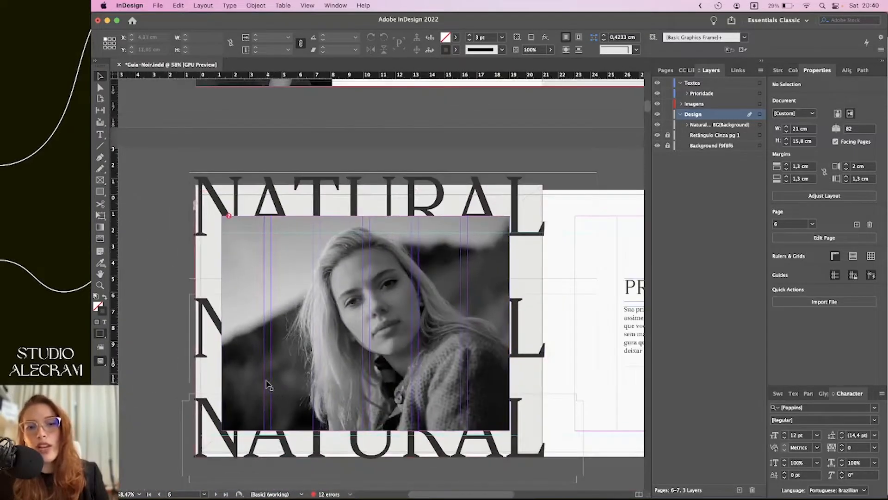
{"action": "scroll", "coordinate": [266, 390], "scroll_direction": "right", "scroll_amount": 2}
{"action": "scroll", "coordinate": [257, 396], "scroll_direction": "down", "scroll_amount": 2}
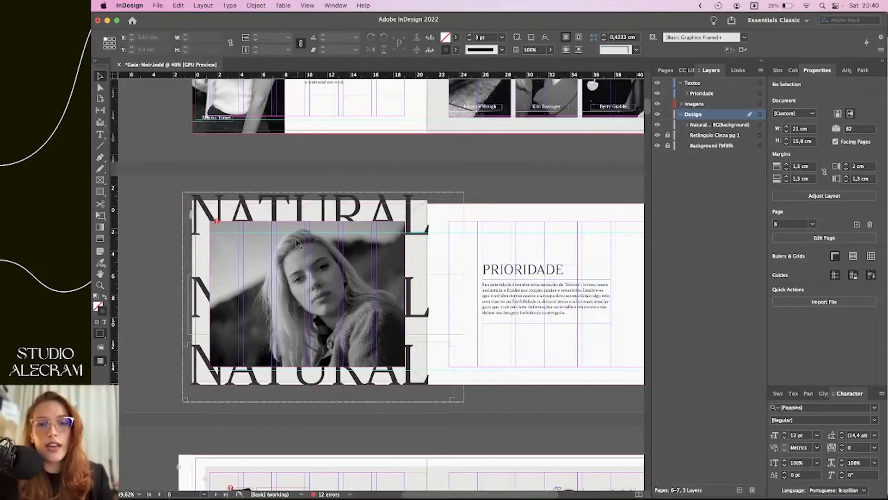
{"action": "scroll", "coordinate": [483, 378], "scroll_direction": "up", "scroll_amount": 3}
{"action": "scroll", "coordinate": [483, 378], "scroll_direction": "right", "scroll_amount": 1}
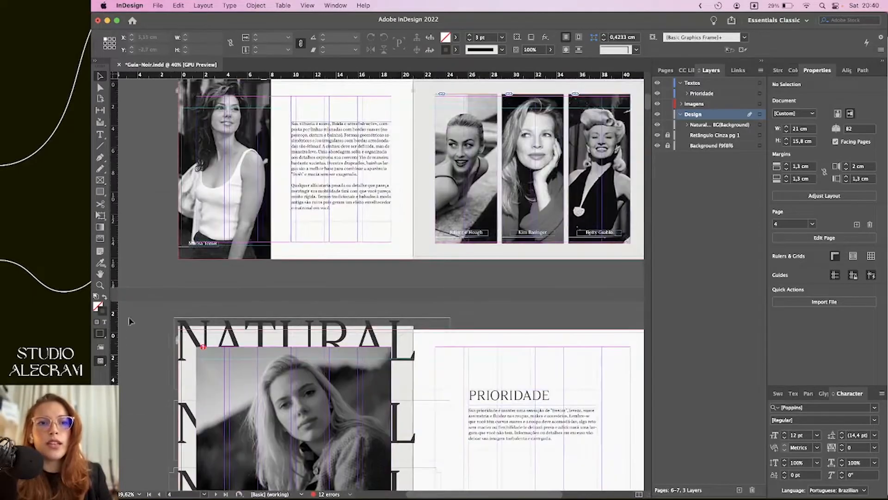
{"action": "scroll", "coordinate": [258, 254], "scroll_direction": "up", "scroll_amount": 3}
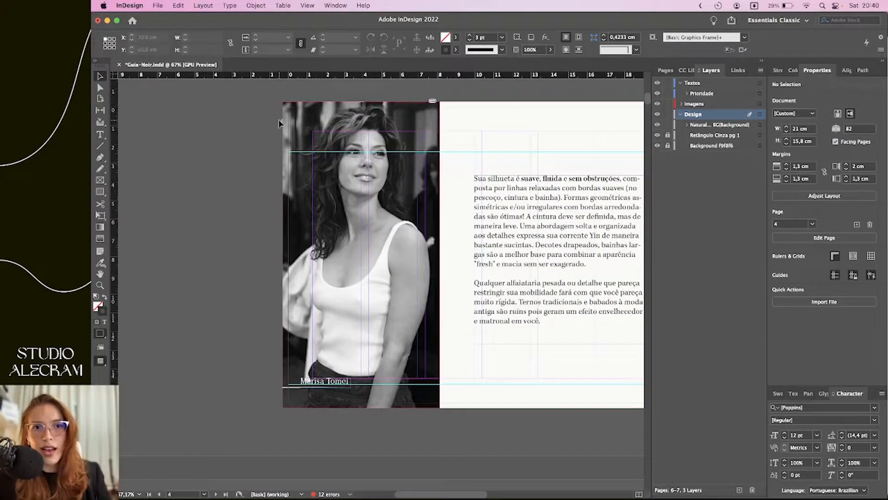
{"action": "key", "text": "shift+w"}
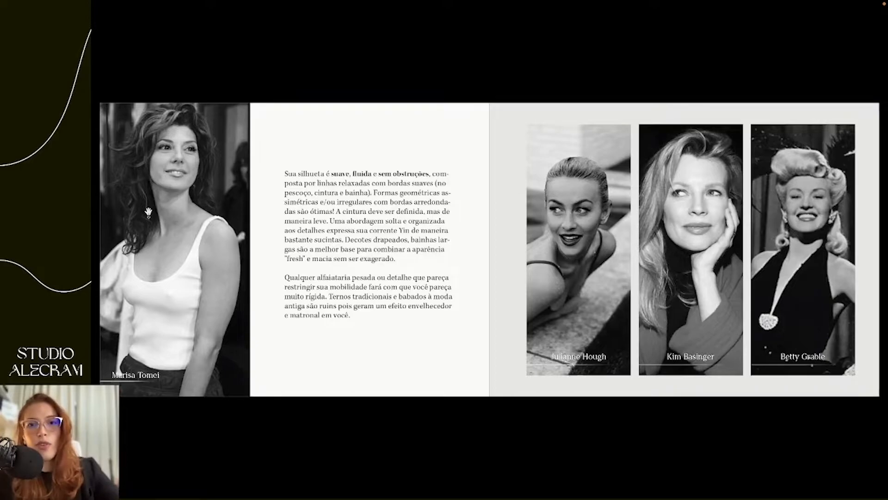
{"action": "key", "text": "Escape"}
{"action": "scroll", "coordinate": [321, 349], "scroll_direction": "down", "scroll_amount": 5}
Inspect the PRIORIDADE title group, expanding it in Layers and highlighting its title text
{"action": "left_click", "coordinate": [418, 233]}
{"action": "scroll", "coordinate": [431, 227], "scroll_direction": "up", "scroll_amount": 5}
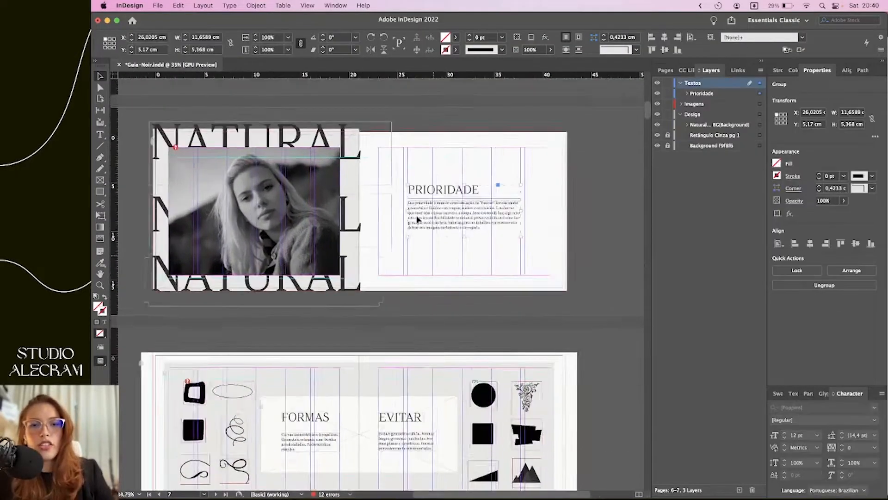
{"action": "left_click_drag", "start_coordinate": [452, 217], "coordinate": [419, 248]}
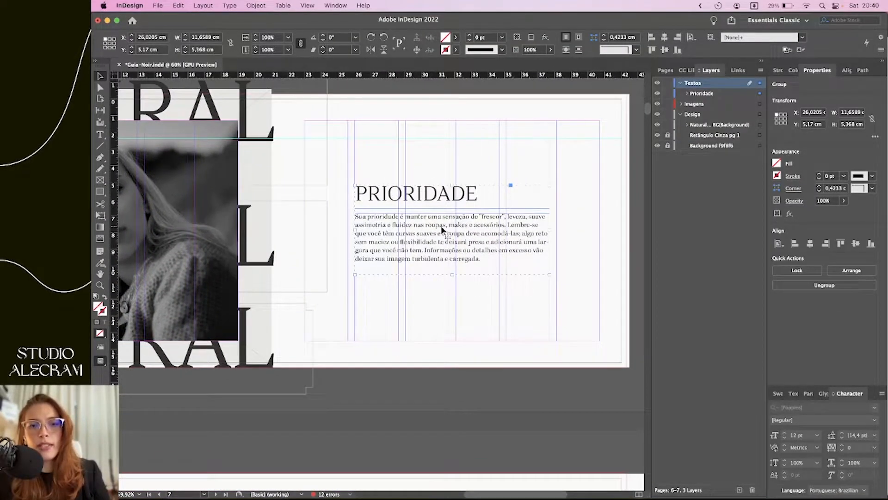
{"action": "left_click", "coordinate": [687, 93]}
{"action": "left_click", "coordinate": [706, 103]}
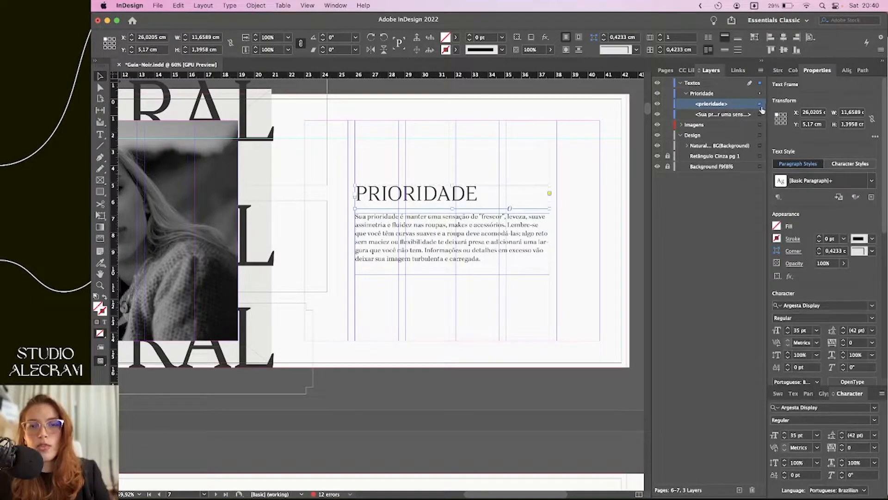
{"action": "left_click", "coordinate": [479, 210]}
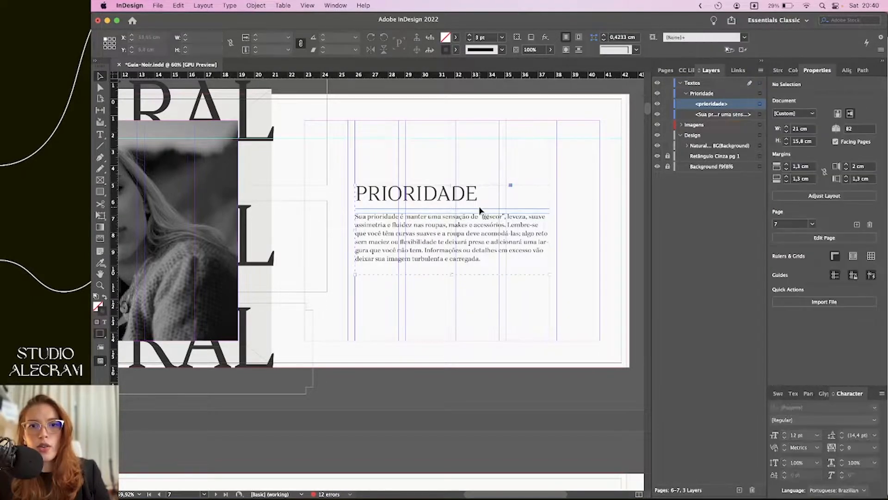
{"action": "double_click", "coordinate": [478, 194]}
{"action": "left_click_drag", "start_coordinate": [478, 194], "coordinate": [367, 193]}
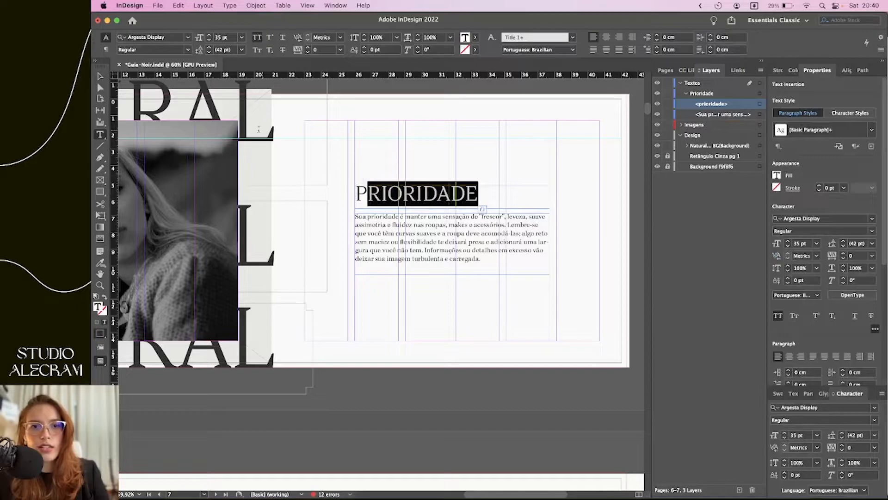
{"action": "key", "text": "Escape"}
{"action": "left_click", "coordinate": [366, 346]}
Select the page 8 shape group and expand Imagens and Formas pg 1 in Layers
{"action": "scroll", "coordinate": [367, 352], "scroll_direction": "down", "scroll_amount": 10}
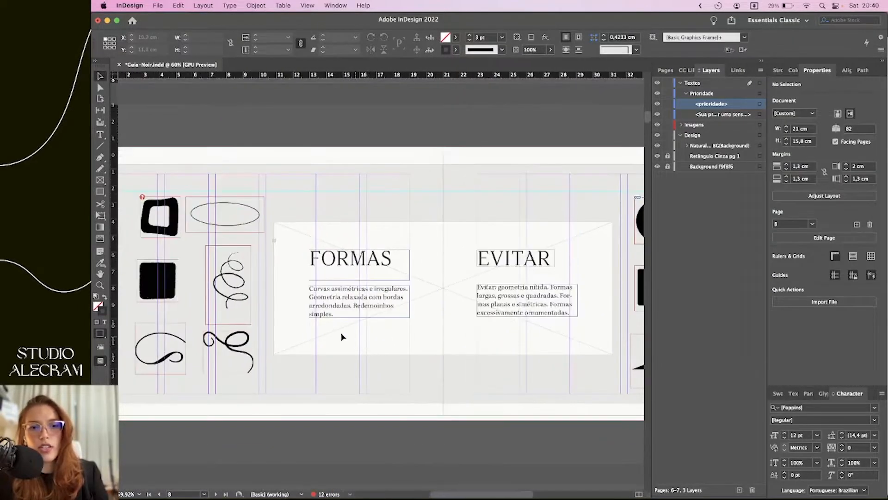
{"action": "scroll", "coordinate": [348, 338], "scroll_direction": "left", "scroll_amount": 5}
{"action": "left_click", "coordinate": [319, 236]}
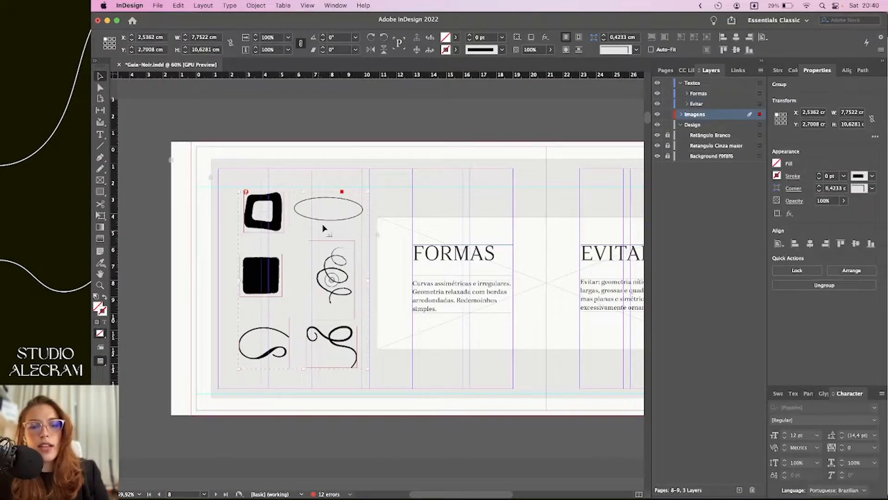
{"action": "left_click", "coordinate": [681, 115]}
{"action": "left_click", "coordinate": [681, 115]}
{"action": "left_click", "coordinate": [681, 114]}
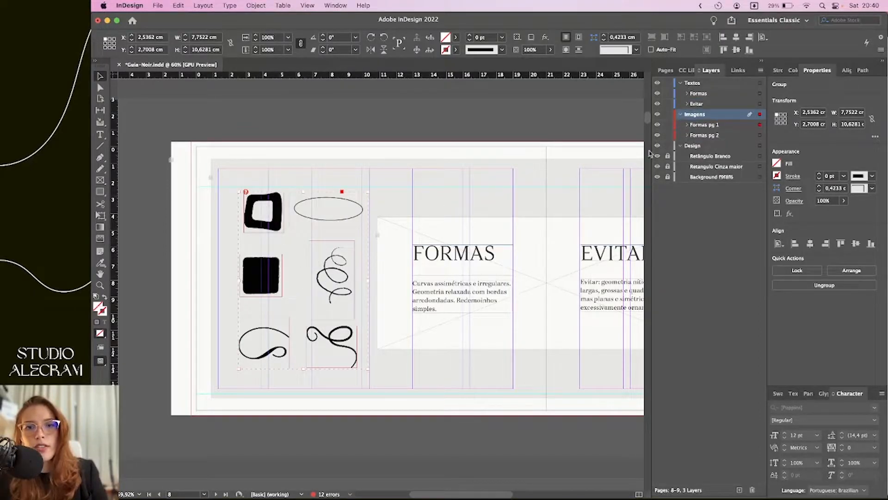
{"action": "left_click", "coordinate": [700, 126]}
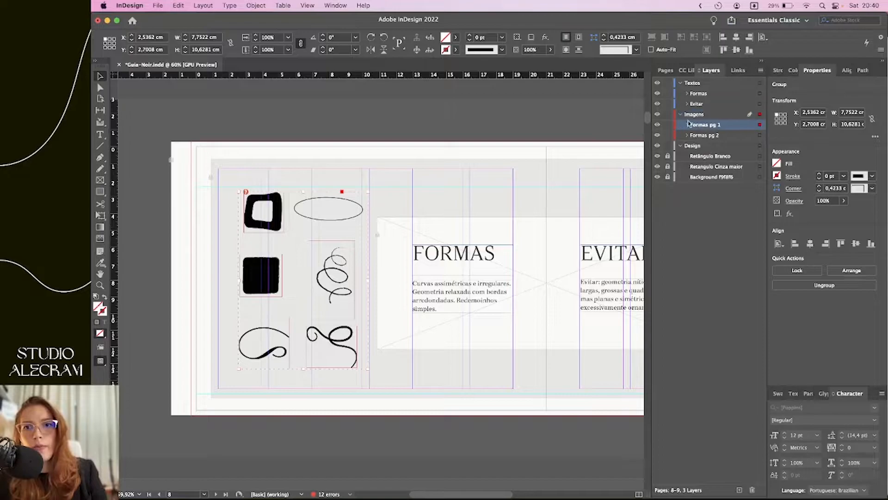
{"action": "left_click", "coordinate": [688, 125]}
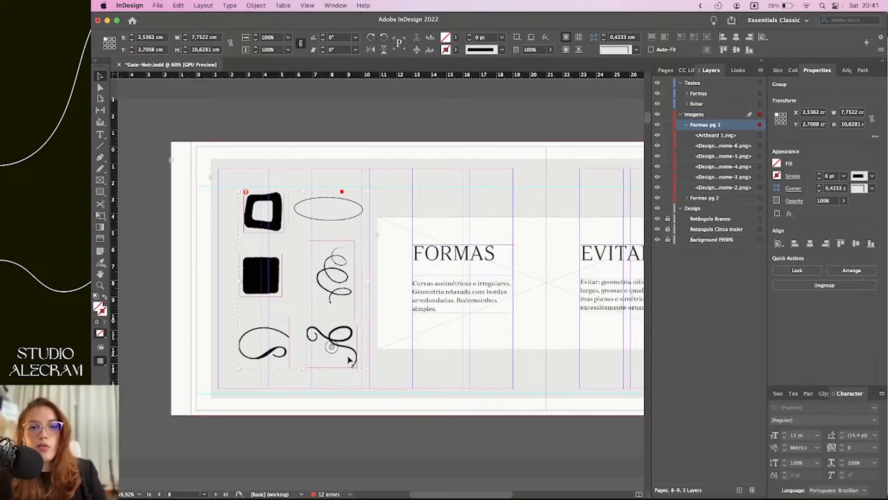
{"action": "scroll", "coordinate": [326, 277], "scroll_direction": "up", "scroll_amount": 3}
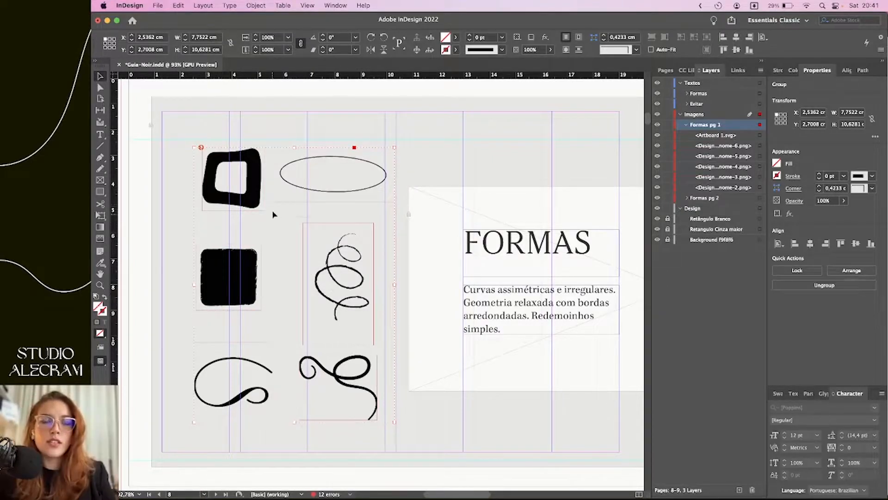
Resize the black square then undo it, and drag Logo Hori Dark.png from Arquivos Finais onto the ellipse
{"action": "double_click", "coordinate": [243, 298]}
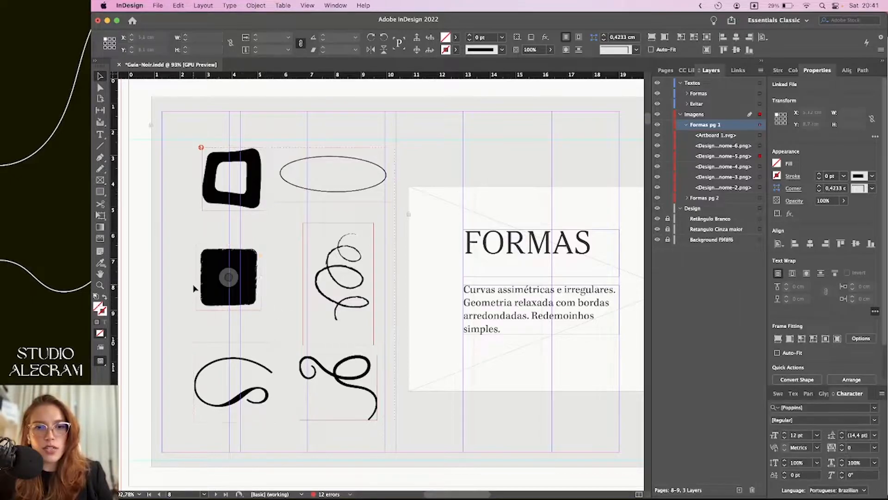
{"action": "left_click", "coordinate": [245, 302]}
{"action": "double_click", "coordinate": [245, 301]}
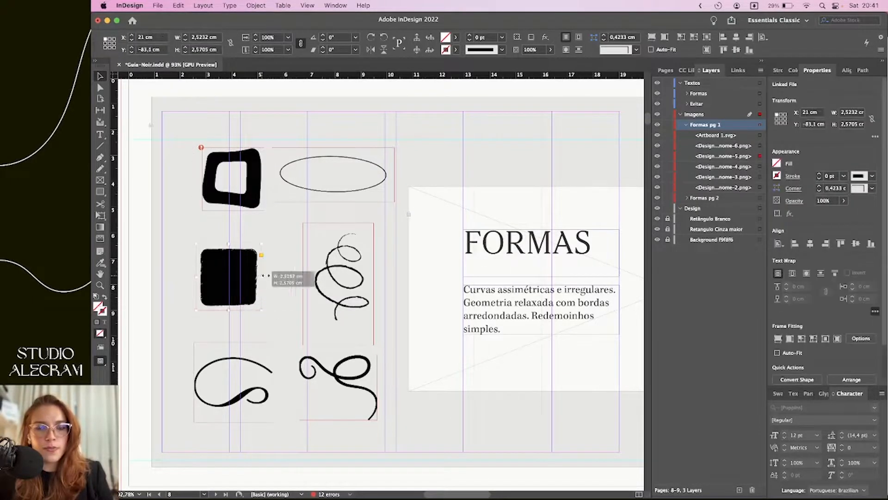
{"action": "left_click_drag", "start_coordinate": [197, 309], "coordinate": [223, 225]}
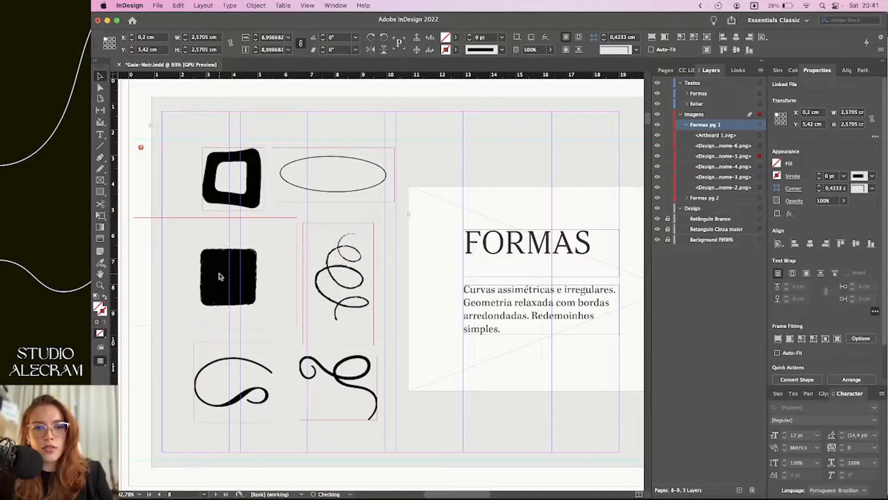
{"action": "left_click", "coordinate": [222, 274]}
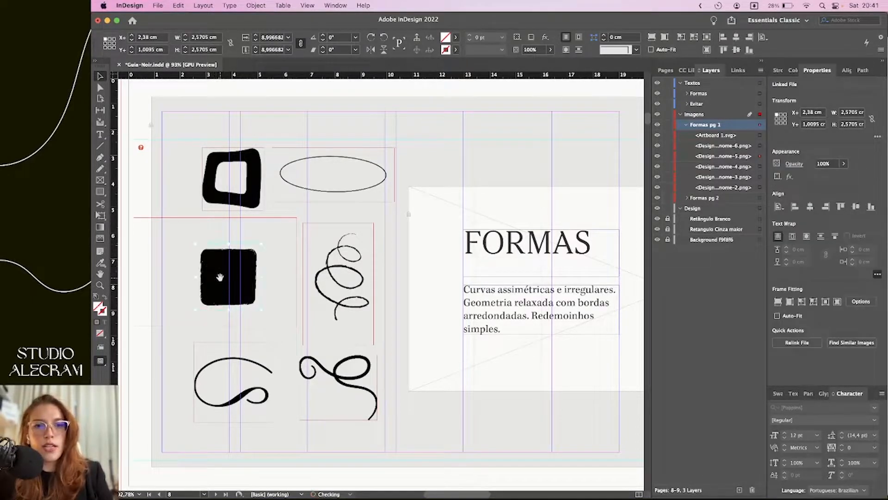
{"action": "left_click", "coordinate": [188, 332]}
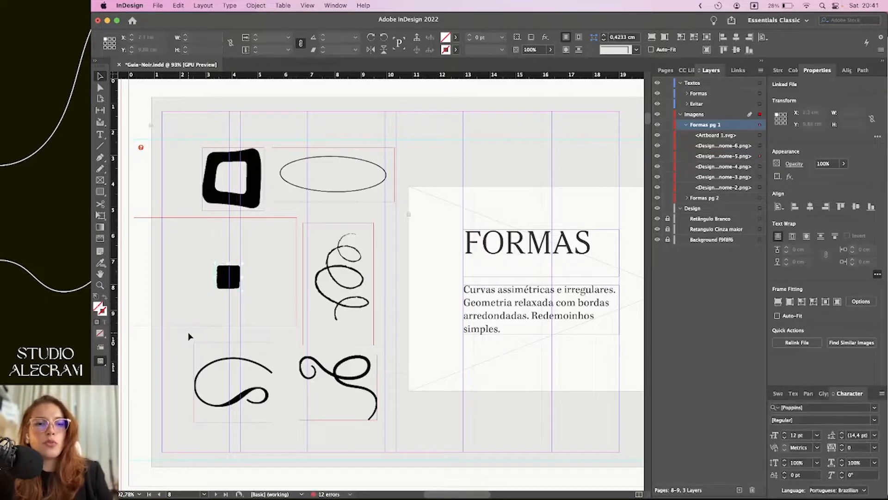
{"action": "key", "text": "super+z"}
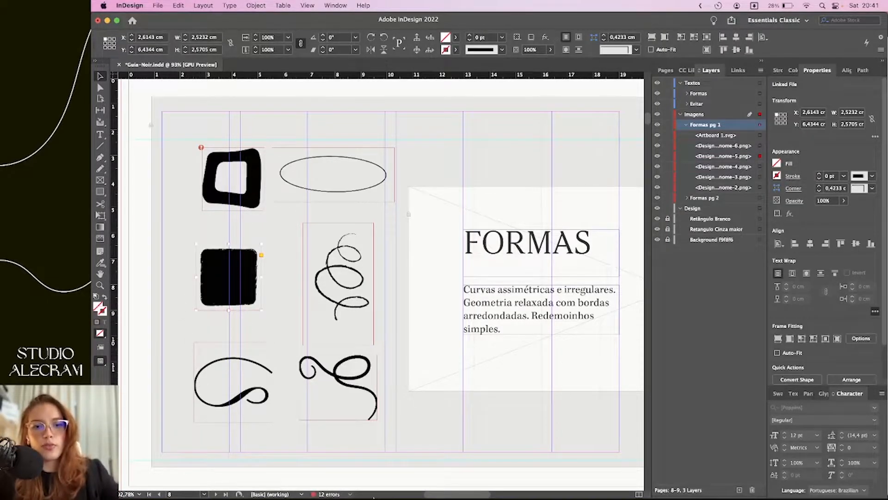
{"action": "left_click", "coordinate": [374, 495]}
{"action": "left_click_drag", "start_coordinate": [679, 323], "coordinate": [325, 192]}
Place the horizontal STUDIO ALECRAM logo in the ellipse frame and nudge it down to Y −0,707 cm
{"action": "left_click", "coordinate": [333, 174]}
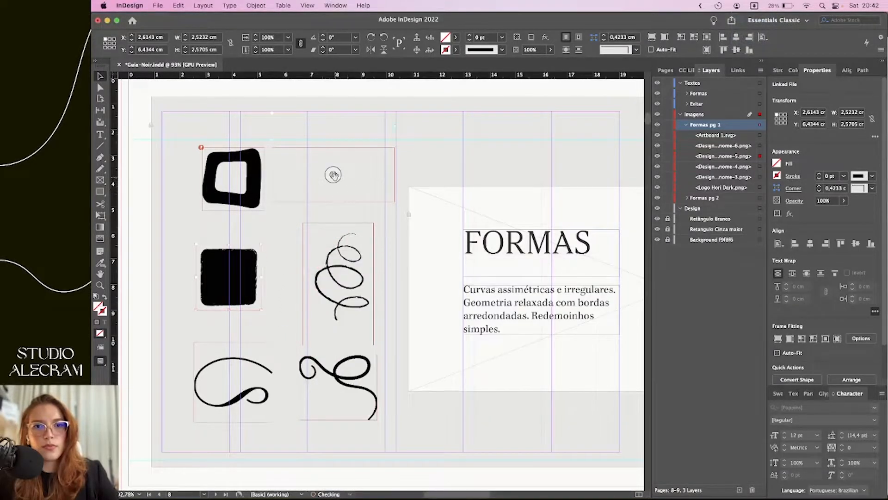
{"action": "left_click", "coordinate": [333, 174]}
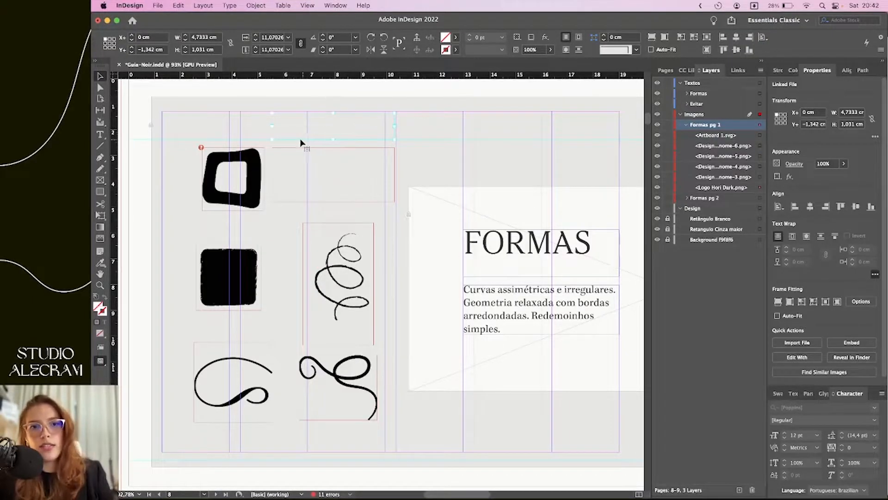
{"action": "key", "text": "Down"}
{"action": "key", "text": "Down"}
{"action": "key", "text": "Down"}
{"action": "key", "text": "Down"}
{"action": "key", "text": "Down"}
{"action": "key", "text": "Down"}
{"action": "key", "text": "Down"}
{"action": "key", "text": "Down"}
{"action": "key", "text": "Down"}
{"action": "key", "text": "Down"}
{"action": "key", "text": "Down"}
{"action": "key", "text": "Down"}
{"action": "key", "text": "Down"}
{"action": "key", "text": "Down"}
{"action": "key", "text": "Down"}
{"action": "key", "text": "Down"}
{"action": "key", "text": "Down"}
{"action": "key", "text": "Down"}
{"action": "key", "text": "Down"}
{"action": "key", "text": "Down"}
{"action": "key", "text": "Down"}
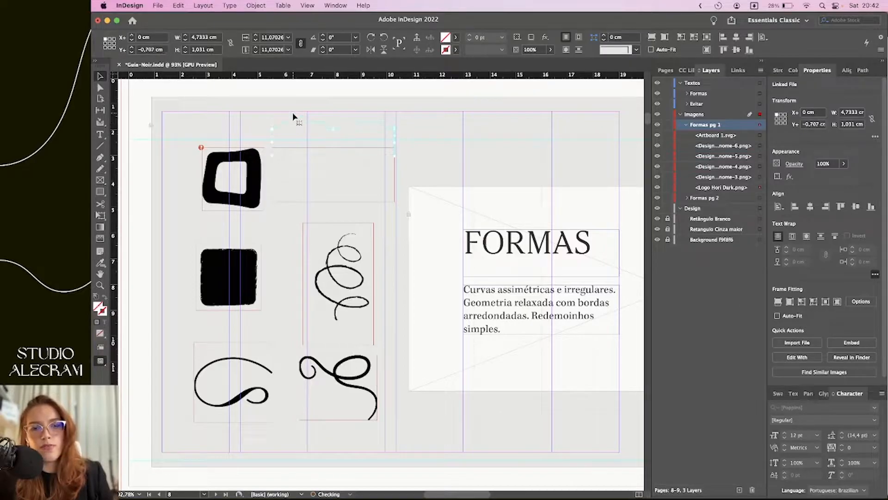
{"action": "key", "text": "Down"}
{"action": "key", "text": "Down"}
{"action": "key", "text": "Down"}
{"action": "key", "text": "Down"}
{"action": "key", "text": "Down"}
{"action": "key", "text": "Down"}
{"action": "key", "text": "Down"}
{"action": "key", "text": "Down"}
{"action": "key", "text": "Down"}
{"action": "key", "text": "Down"}
{"action": "key", "text": "Down"}
{"action": "key", "text": "Down"}
{"action": "key", "text": "Down"}
{"action": "key", "text": "Down"}
{"action": "key", "text": "Down"}
{"action": "key", "text": "Down"}
{"action": "key", "text": "Down"}
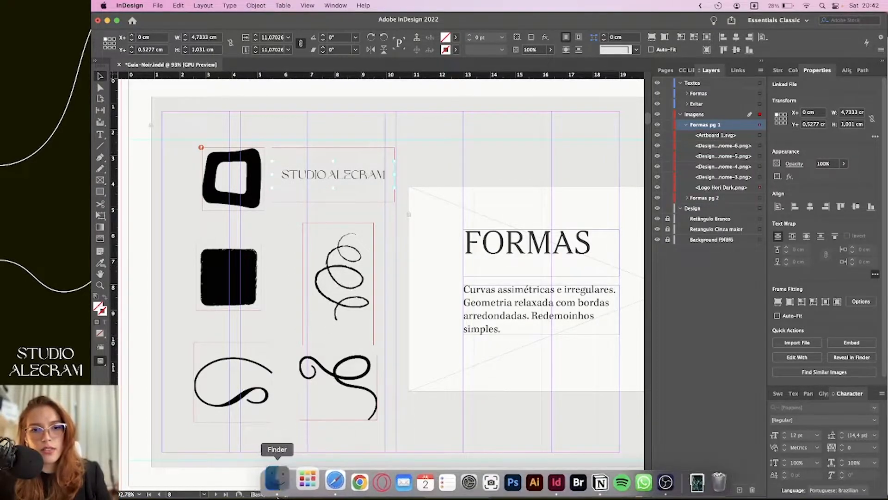
Drag Logo Square Dark.png onto the swirl frame and nudge the STD ALE logo into position
{"action": "left_click", "coordinate": [280, 481]}
{"action": "left_click", "coordinate": [661, 319]}
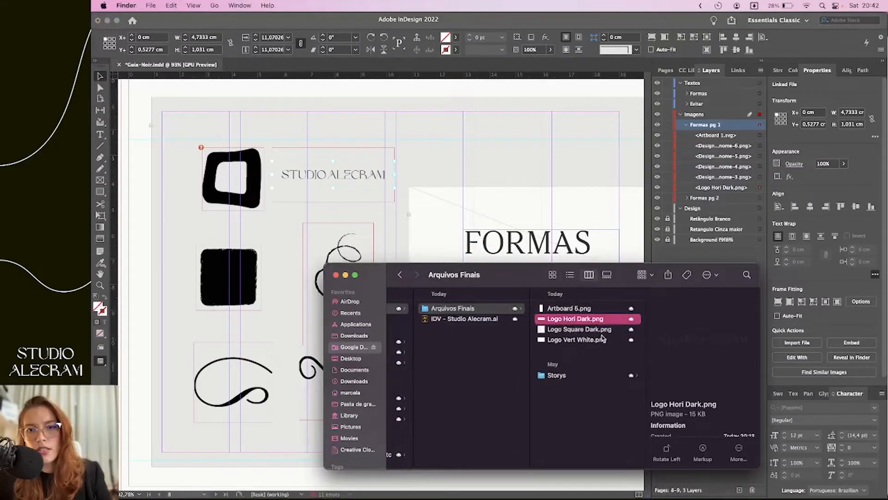
{"action": "left_click_drag", "start_coordinate": [587, 331], "coordinate": [314, 296]}
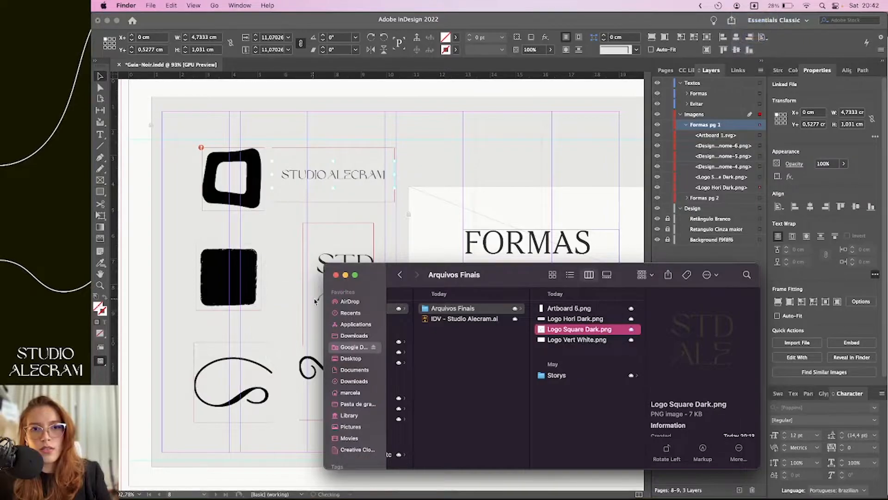
{"action": "left_click", "coordinate": [348, 274]}
{"action": "left_click_drag", "start_coordinate": [351, 276], "coordinate": [331, 321]}
{"action": "key", "text": "Left"}
{"action": "key", "text": "Left"}
{"action": "key", "text": "Left"}
{"action": "key", "text": "Right"}
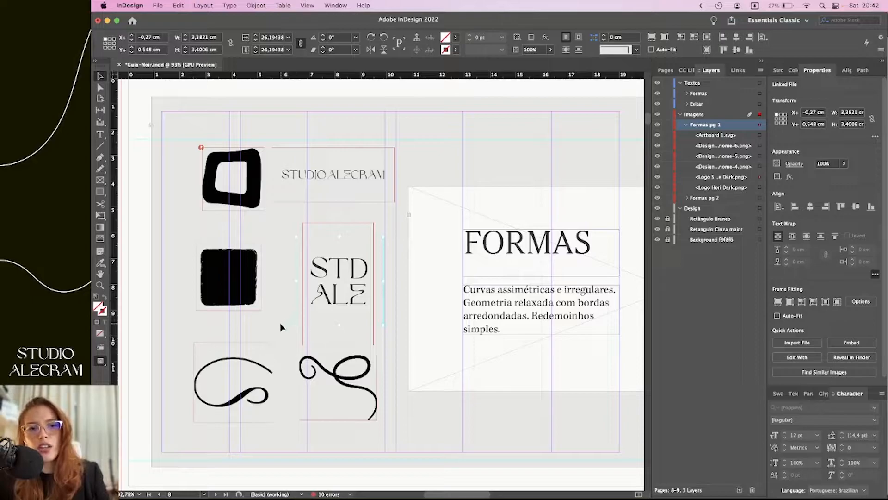
{"action": "left_click", "coordinate": [282, 327]}
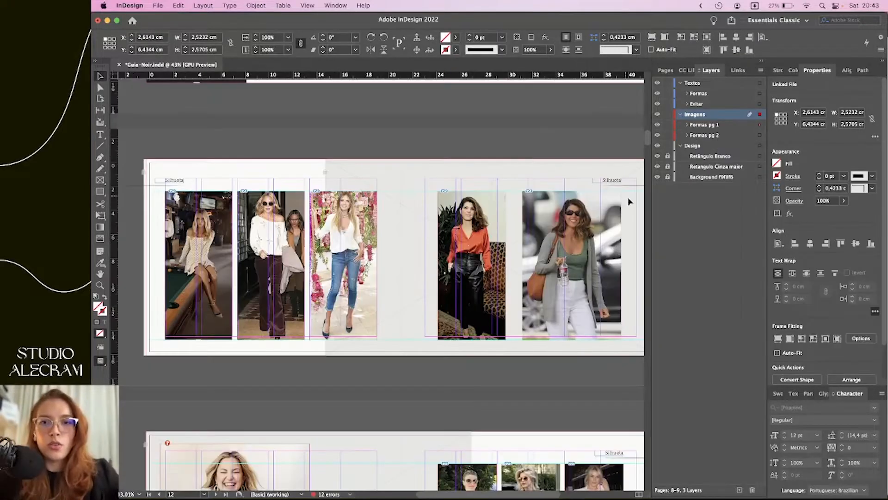
{"action": "left_click", "coordinate": [555, 128]}
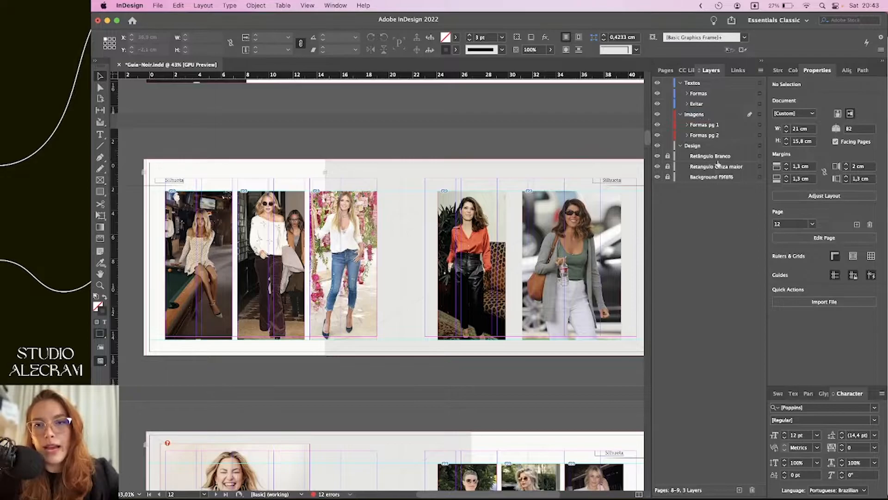
{"action": "left_click", "coordinate": [664, 70]}
{"action": "scroll", "coordinate": [707, 289], "scroll_direction": "down", "scroll_amount": 20}
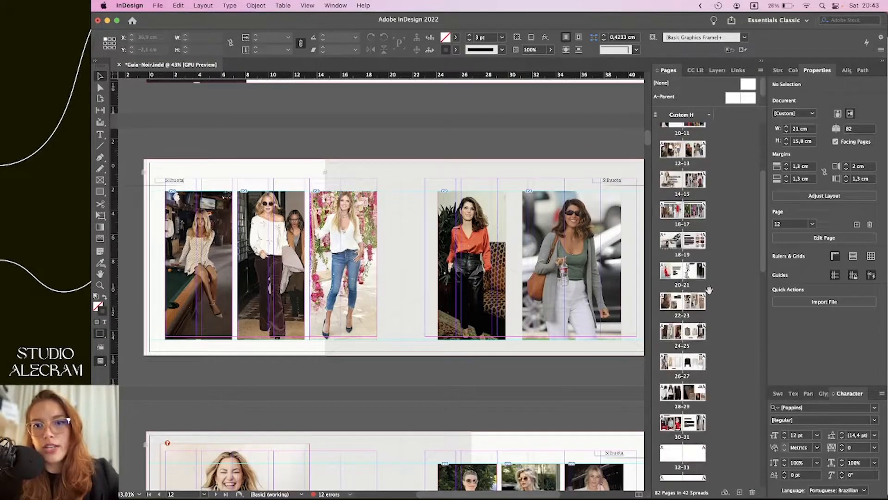
{"action": "scroll", "coordinate": [714, 272], "scroll_direction": "up", "scroll_amount": 20}
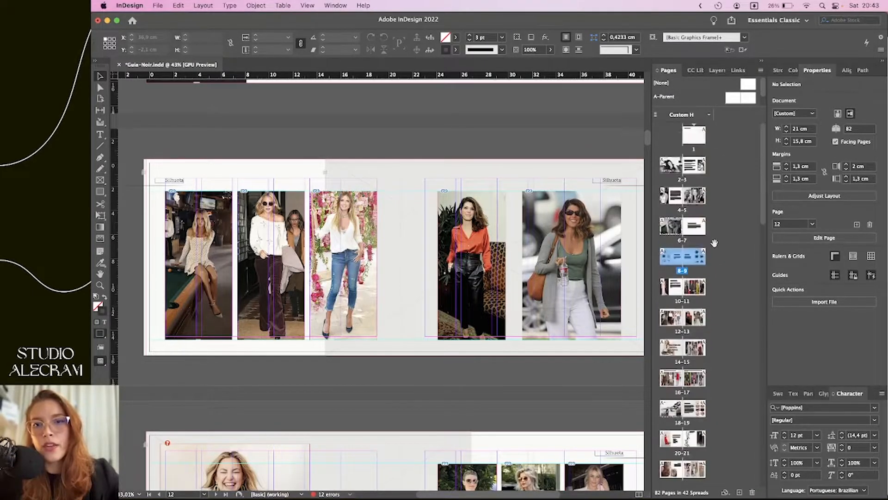
{"action": "left_click", "coordinate": [714, 70]}
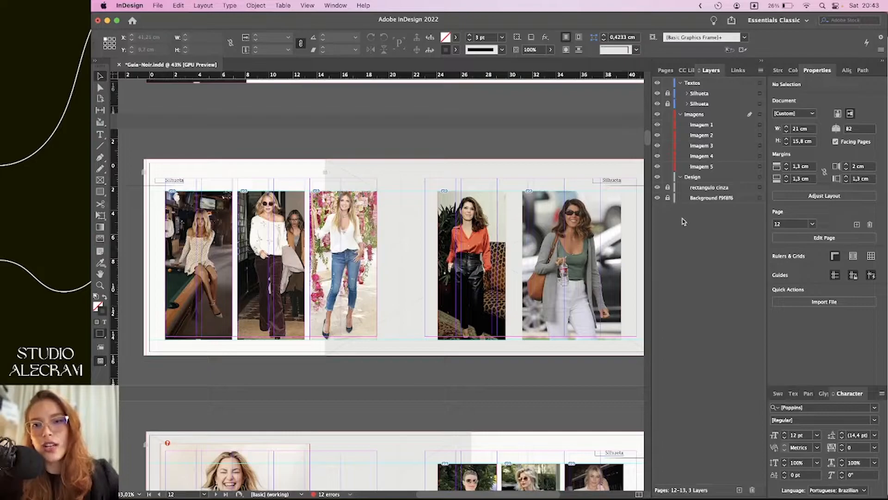
{"action": "left_click", "coordinate": [656, 198]}
{"action": "left_click", "coordinate": [656, 199]}
{"action": "left_click", "coordinate": [655, 200]}
{"action": "left_click", "coordinate": [656, 199]}
{"action": "left_click", "coordinate": [657, 199]}
{"action": "left_click", "coordinate": [657, 198]}
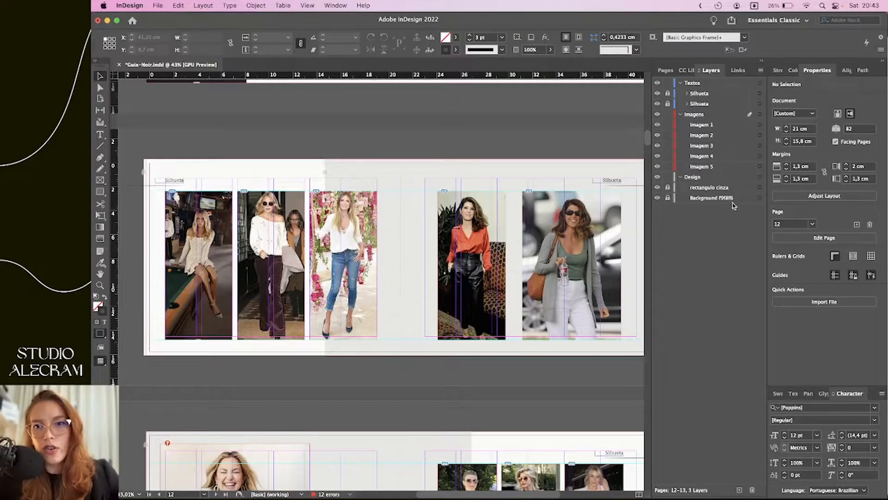
{"action": "left_click", "coordinate": [656, 187]}
{"action": "left_click", "coordinate": [657, 187]}
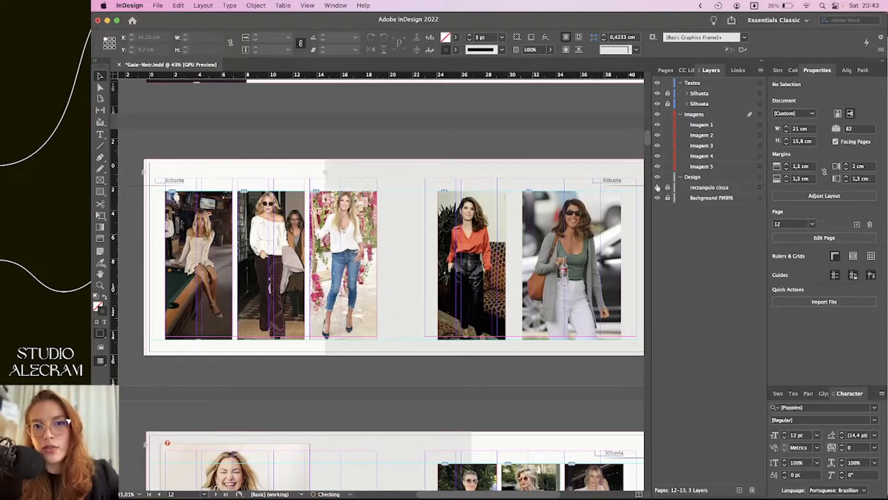
{"action": "left_click", "coordinate": [680, 178]}
{"action": "left_click", "coordinate": [660, 180]}
{"action": "left_click", "coordinate": [657, 180]}
{"action": "left_click", "coordinate": [657, 181]}
{"action": "left_click", "coordinate": [656, 181]}
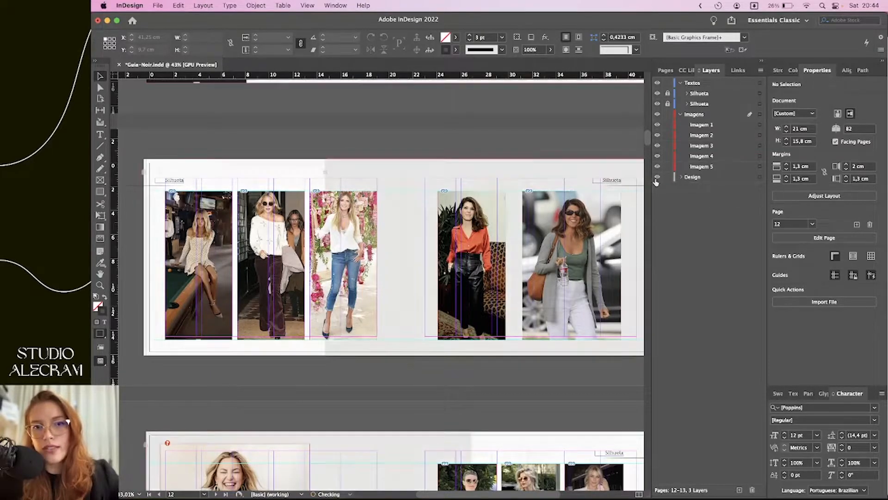
{"action": "left_click", "coordinate": [656, 181]}
{"action": "left_click", "coordinate": [657, 182]}
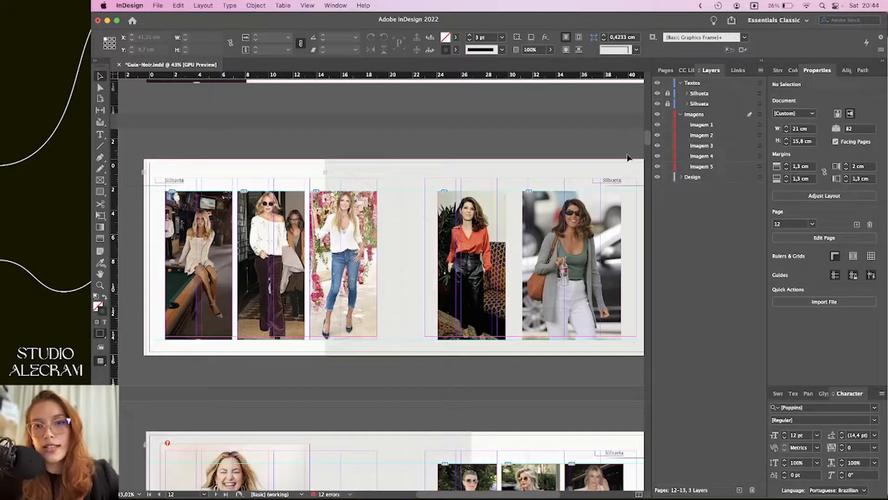
{"action": "scroll", "coordinate": [613, 178], "scroll_direction": "down", "scroll_amount": 4}
{"action": "scroll", "coordinate": [589, 192], "scroll_direction": "up", "scroll_amount": 1}
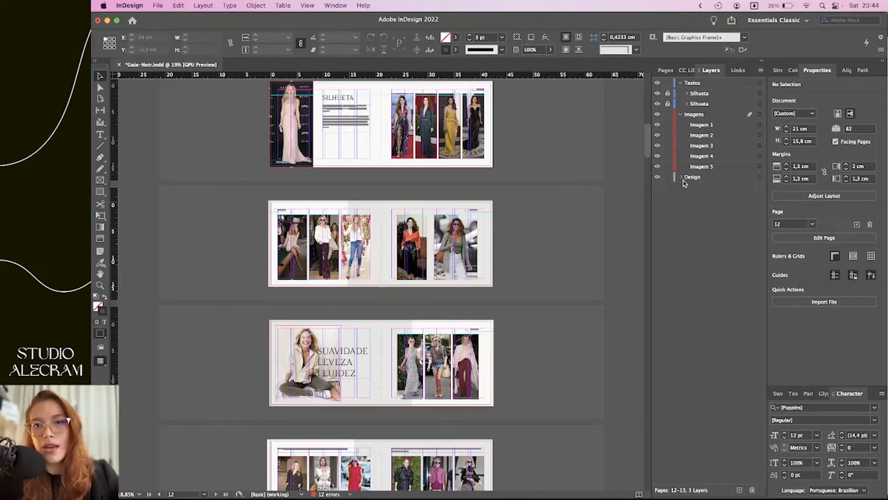
Jump to spread 14-15 from the page thumbnails
{"action": "scroll", "coordinate": [481, 248], "scroll_direction": "up", "scroll_amount": 3}
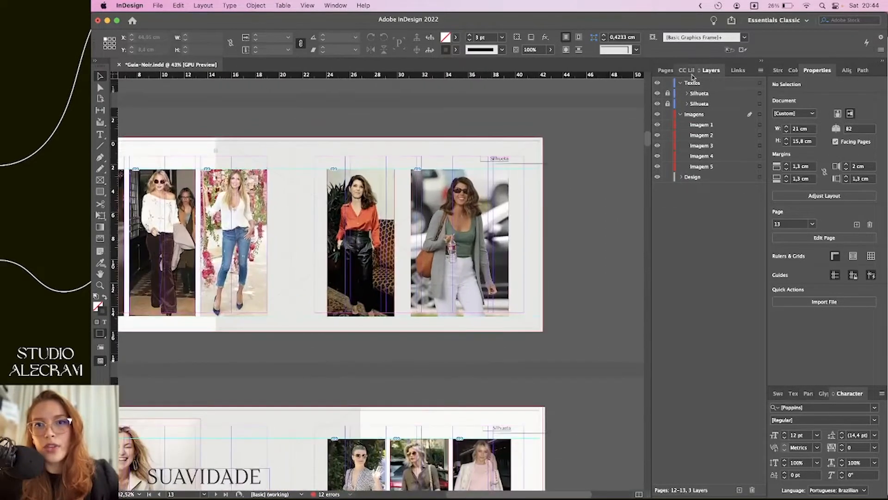
{"action": "left_click", "coordinate": [666, 70]}
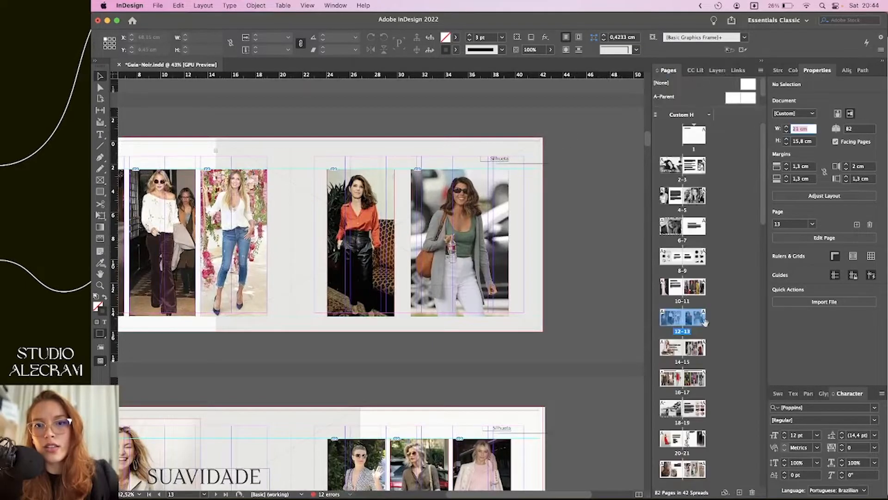
{"action": "scroll", "coordinate": [583, 280], "scroll_direction": "left", "scroll_amount": 2}
{"action": "scroll", "coordinate": [615, 277], "scroll_direction": "up", "scroll_amount": 5}
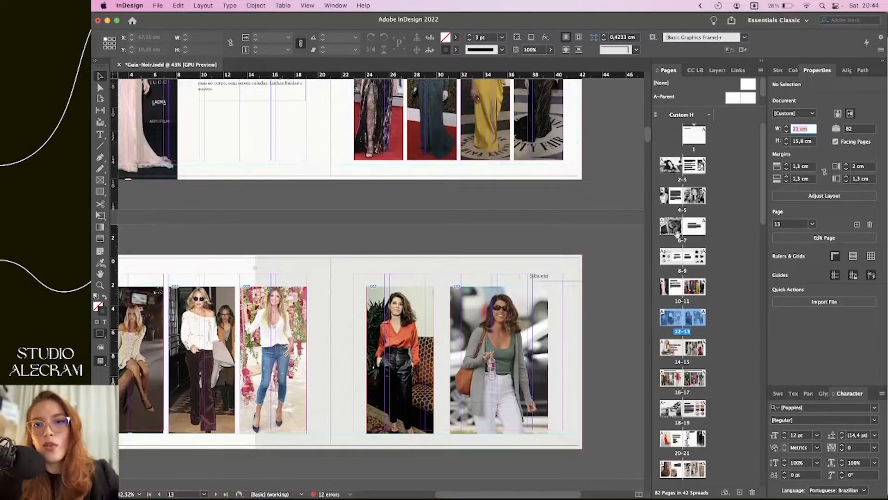
{"action": "double_click", "coordinate": [683, 352]}
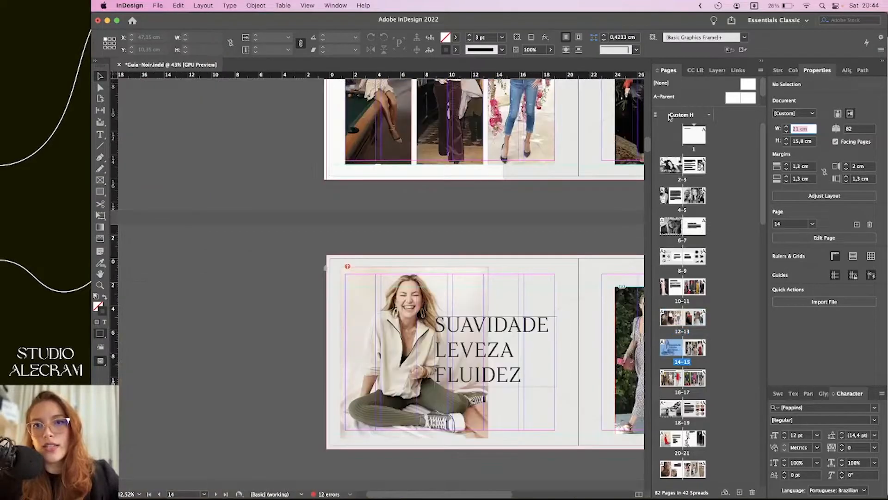
Show the Layers panel and scroll around spread 14-15 to review it
{"action": "left_click", "coordinate": [711, 70]}
{"action": "scroll", "coordinate": [589, 200], "scroll_direction": "right", "scroll_amount": 3}
{"action": "scroll", "coordinate": [588, 200], "scroll_direction": "down", "scroll_amount": 1}
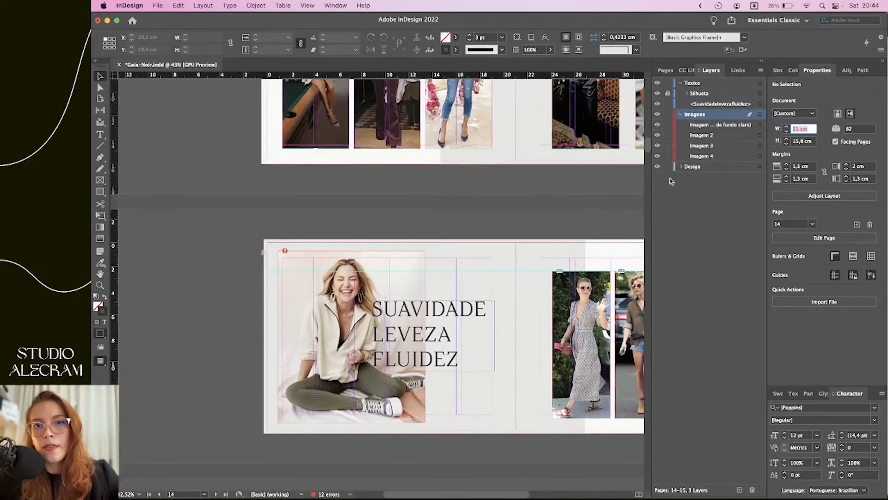
{"action": "scroll", "coordinate": [536, 160], "scroll_direction": "right", "scroll_amount": 5}
{"action": "scroll", "coordinate": [537, 160], "scroll_direction": "down", "scroll_amount": 4}
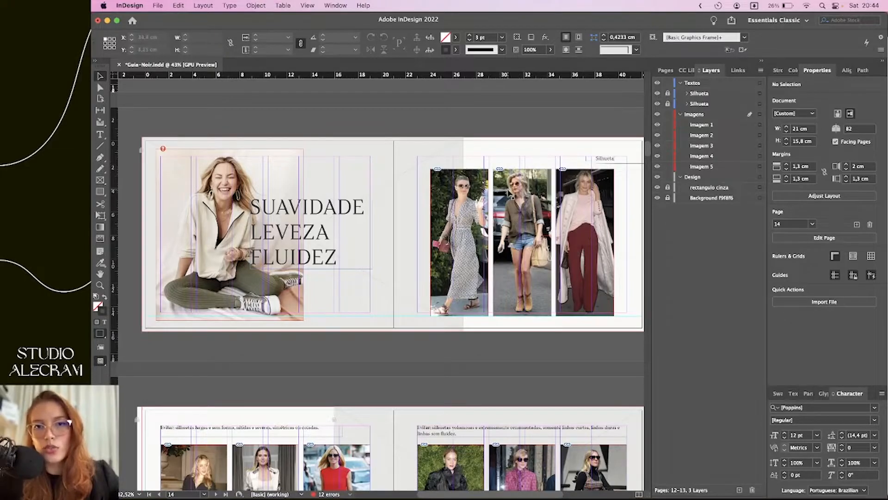
{"action": "scroll", "coordinate": [585, 241], "scroll_direction": "up", "scroll_amount": 5}
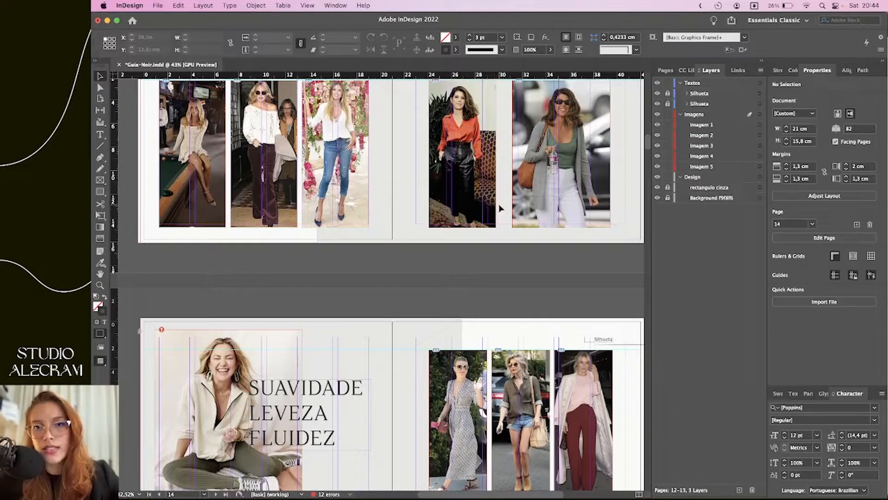
{"action": "scroll", "coordinate": [527, 191], "scroll_direction": "up", "scroll_amount": 1}
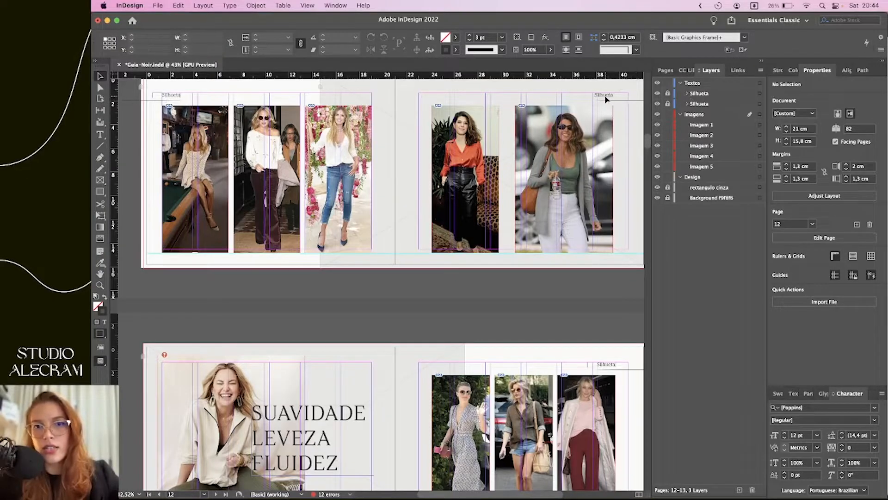
{"action": "scroll", "coordinate": [402, 218], "scroll_direction": "down", "scroll_amount": 5}
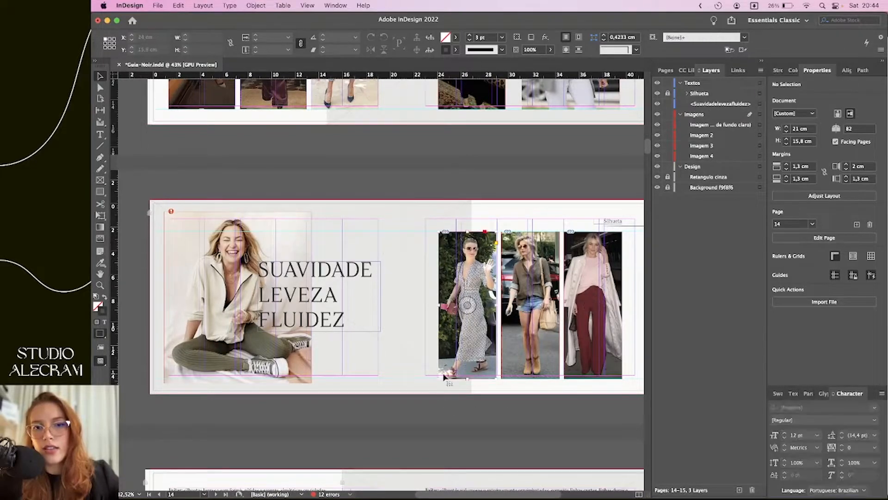
Select the first outfit photo, then hide and re-show the Design layer
{"action": "left_click", "coordinate": [481, 361]}
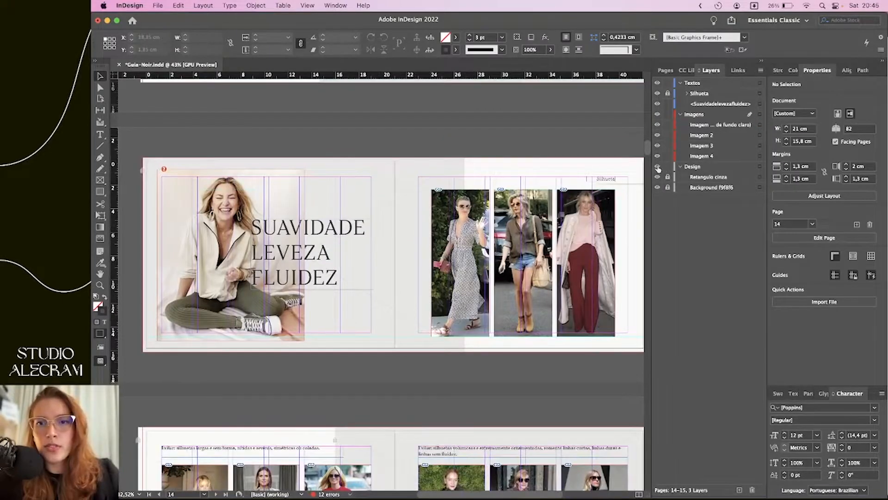
{"action": "left_click", "coordinate": [657, 167]}
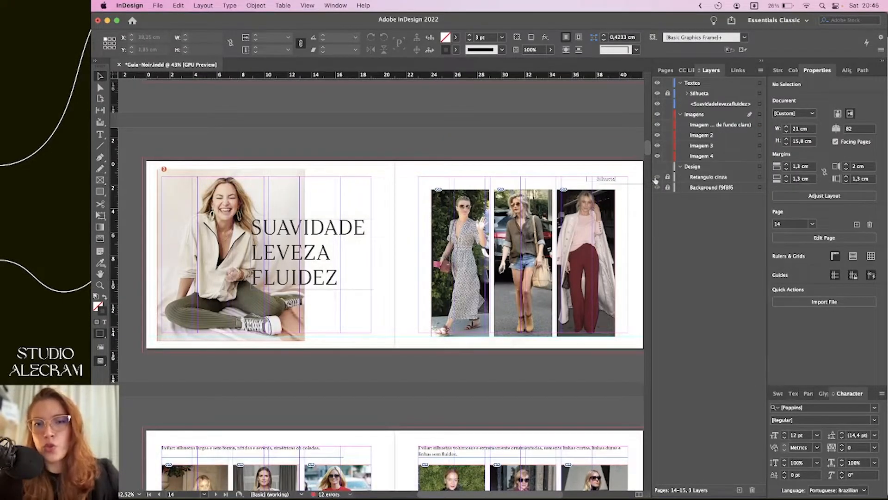
{"action": "left_click", "coordinate": [658, 177]}
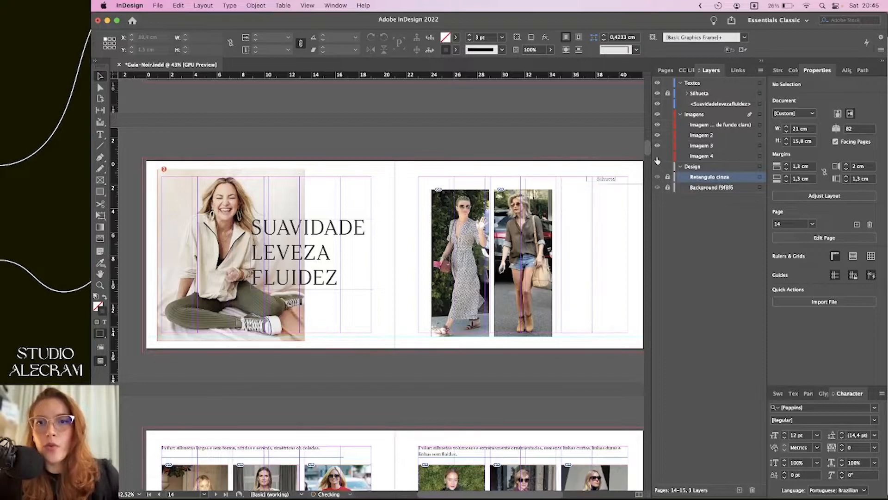
{"action": "left_click", "coordinate": [657, 166]}
Move to the TECIDOS spread and select the Seda fabric photo inside its frame
{"action": "right_click", "coordinate": [563, 138]}
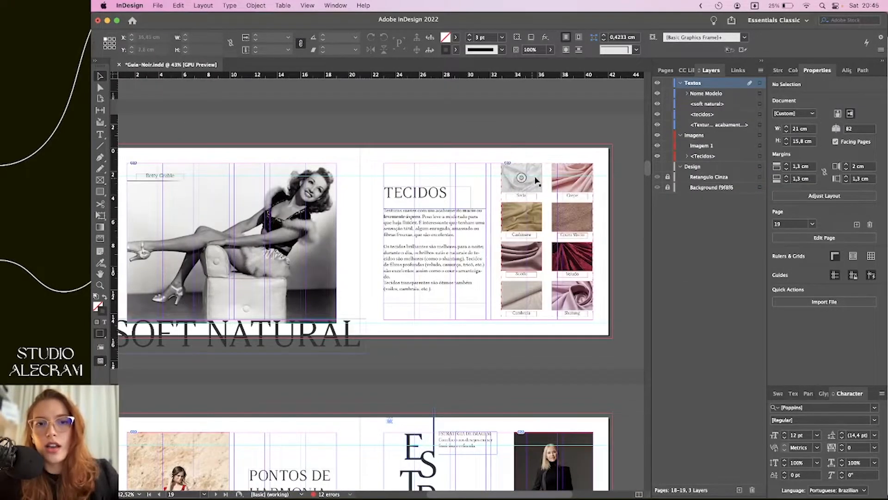
{"action": "scroll", "coordinate": [521, 186], "scroll_direction": "up", "scroll_amount": 3}
{"action": "scroll", "coordinate": [521, 187], "scroll_direction": "right", "scroll_amount": 3}
{"action": "scroll", "coordinate": [522, 187], "scroll_direction": "down", "scroll_amount": 2}
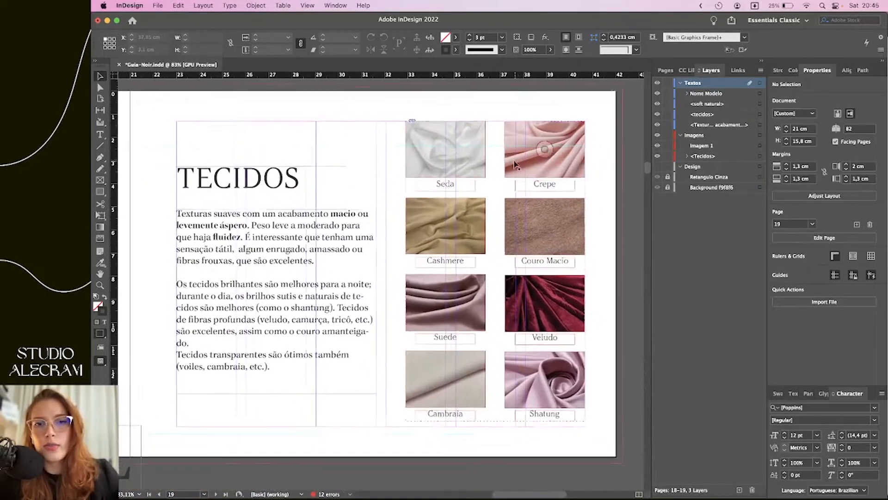
{"action": "left_click", "coordinate": [468, 137]}
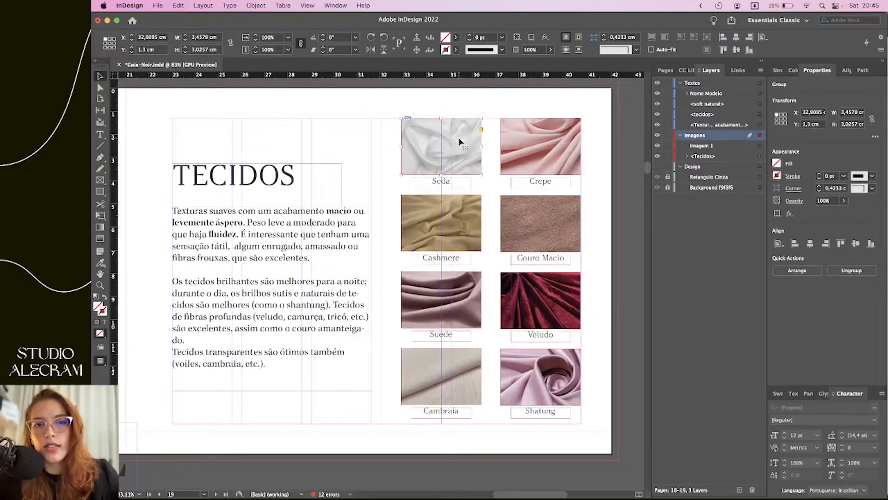
{"action": "left_click", "coordinate": [441, 146]}
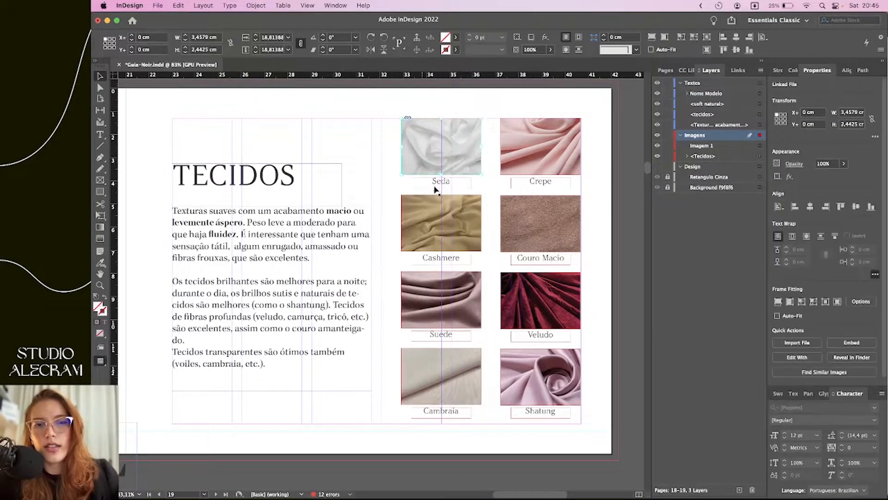
{"action": "key", "text": "t"}
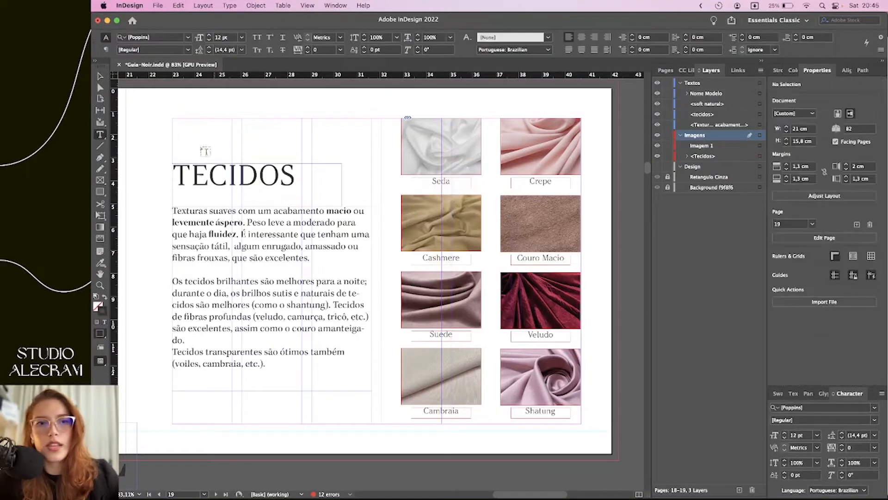
Switch to the Selection tool and scroll back up to spread 16-17 with the Pages panel showing
{"action": "left_click", "coordinate": [100, 76]}
{"action": "scroll", "coordinate": [576, 318], "scroll_direction": "down", "scroll_amount": 5}
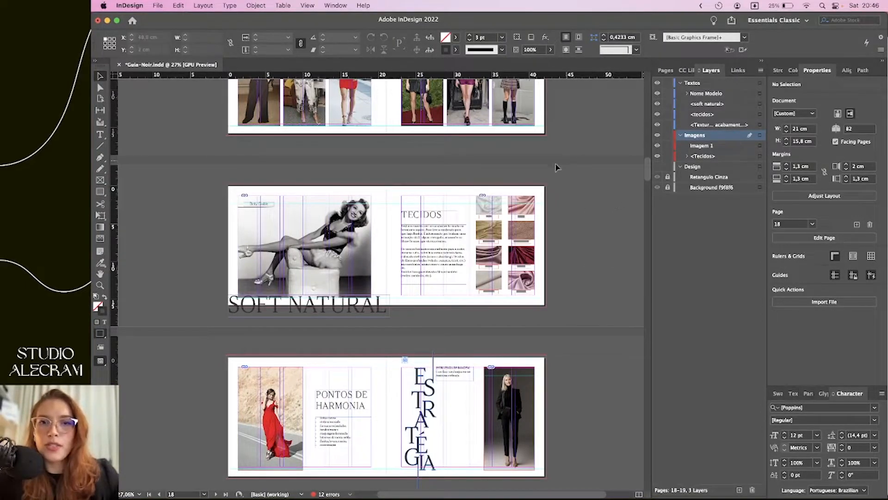
{"action": "scroll", "coordinate": [576, 166], "scroll_direction": "up", "scroll_amount": 3}
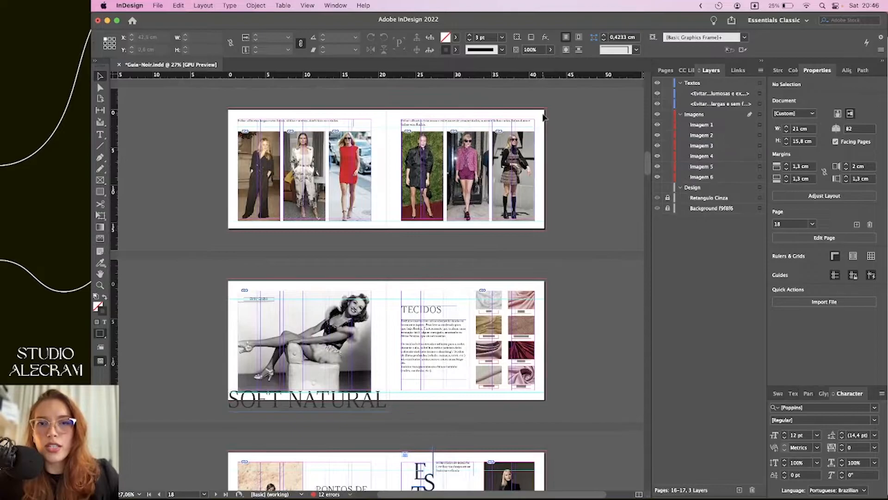
{"action": "scroll", "coordinate": [544, 116], "scroll_direction": "up", "scroll_amount": 1}
{"action": "key", "text": "super+F12"}
{"action": "scroll", "coordinate": [555, 192], "scroll_direction": "up", "scroll_amount": 2}
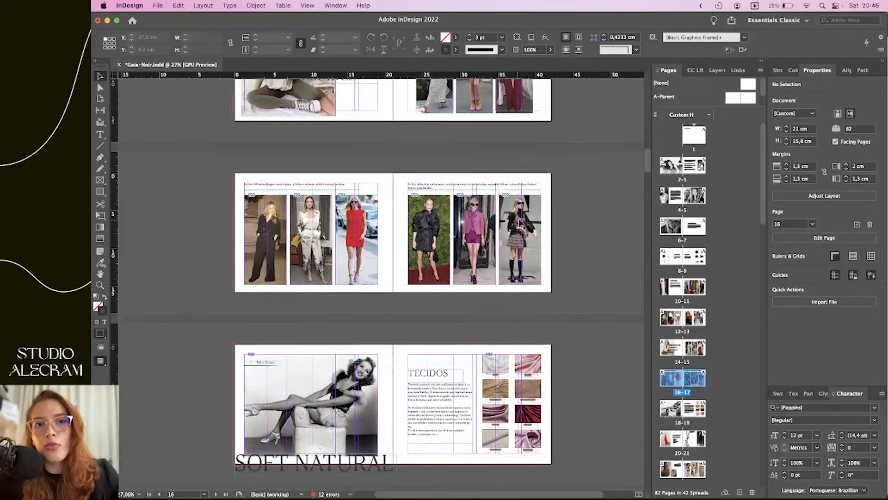
{"action": "scroll", "coordinate": [518, 223], "scroll_direction": "up", "scroll_amount": 1}
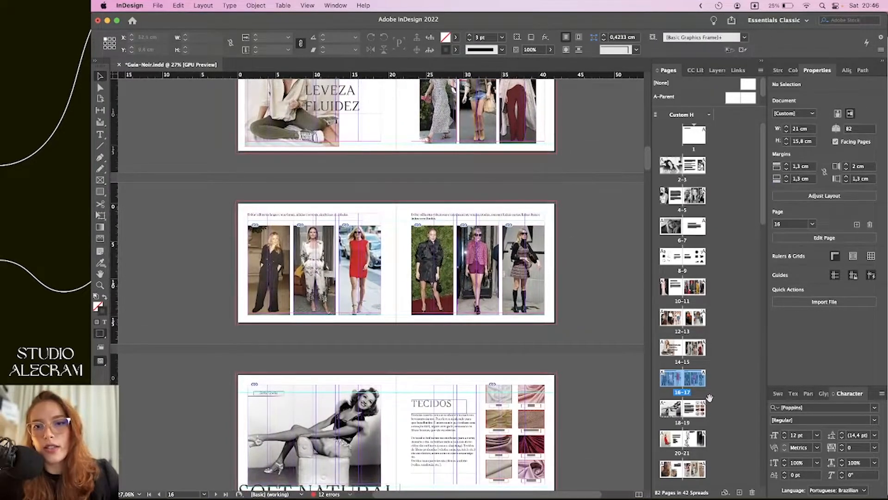
{"action": "left_click", "coordinate": [694, 378]}
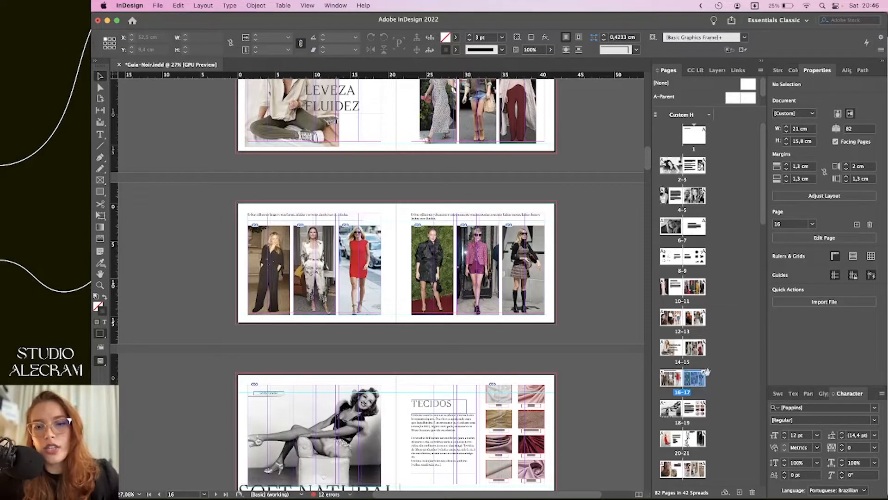
{"action": "left_click_drag", "start_coordinate": [692, 378], "coordinate": [690, 375]}
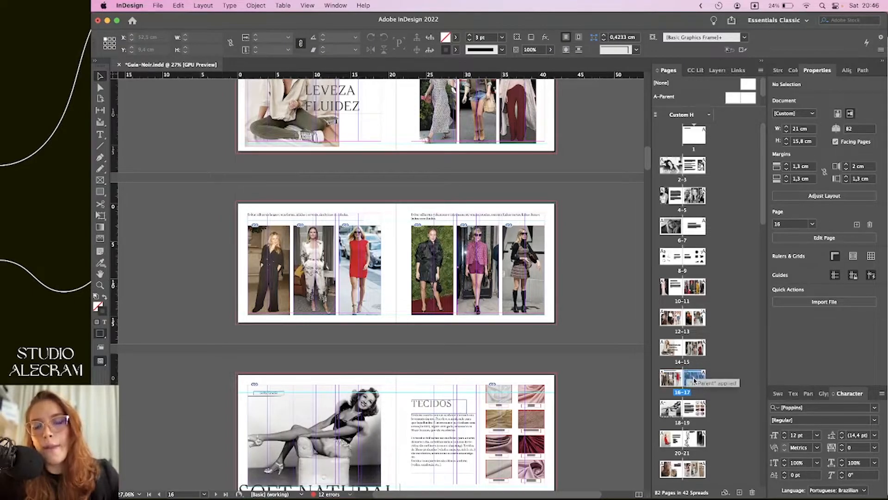
{"action": "left_click_drag", "start_coordinate": [709, 390], "coordinate": [656, 408]}
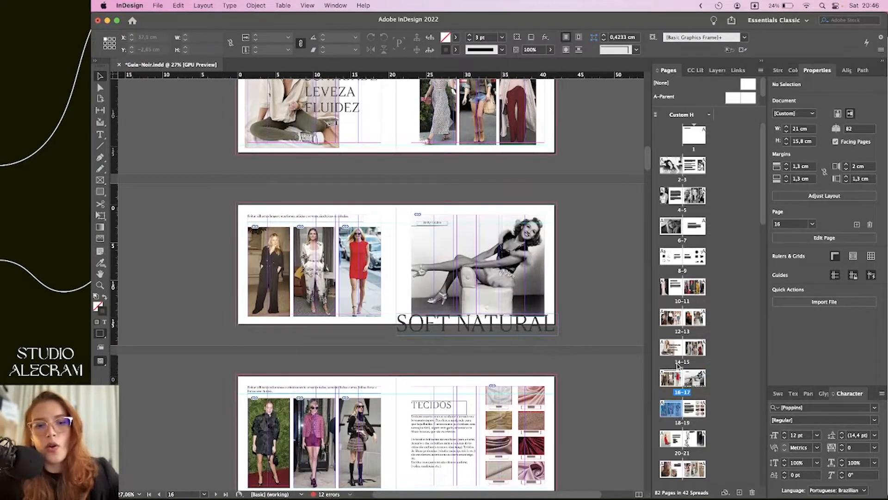
{"action": "key", "text": "super+z"}
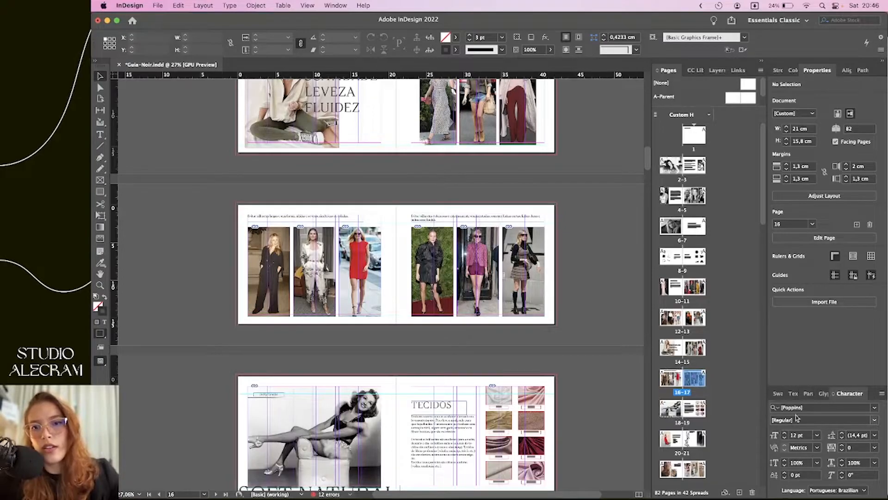
Duplicate spread 16-17 and drag the copy up so it becomes pages 20–21
{"action": "right_click", "coordinate": [695, 381]}
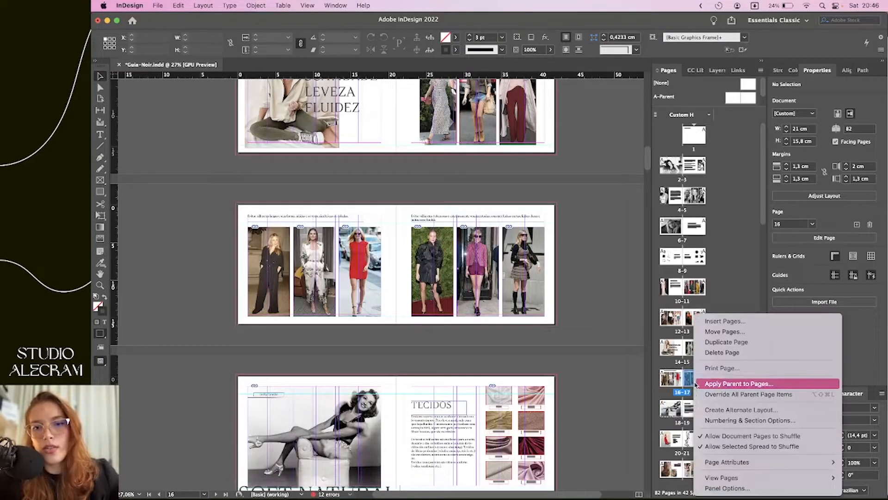
{"action": "left_click", "coordinate": [712, 342]}
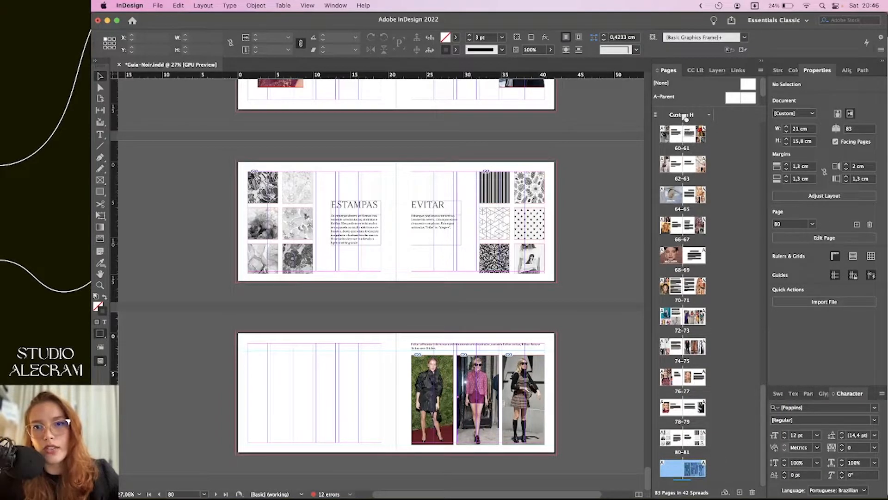
{"action": "scroll", "coordinate": [686, 115], "scroll_direction": "up", "scroll_amount": 1}
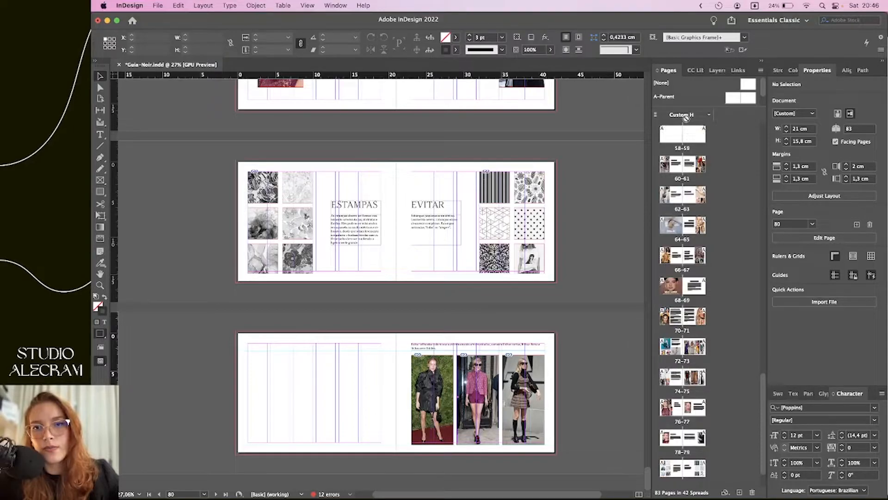
{"action": "scroll", "coordinate": [684, 139], "scroll_direction": "up", "scroll_amount": 15}
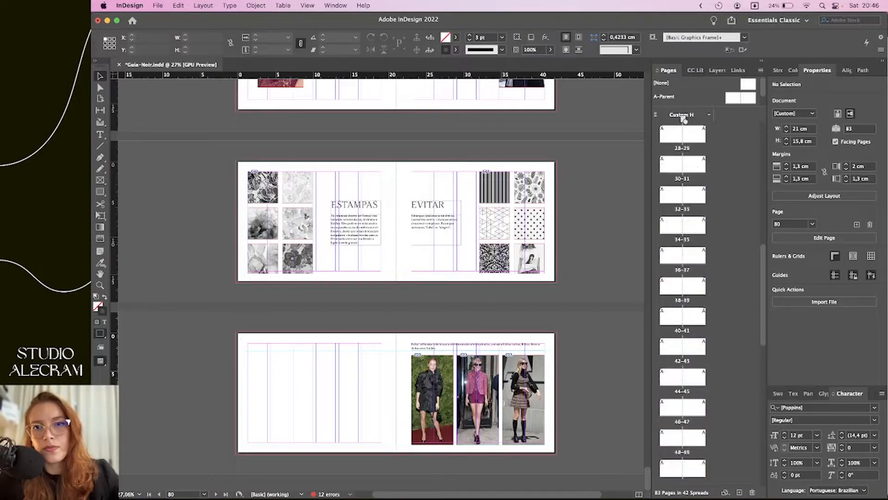
{"action": "left_click_drag", "start_coordinate": [698, 193], "coordinate": [666, 136]}
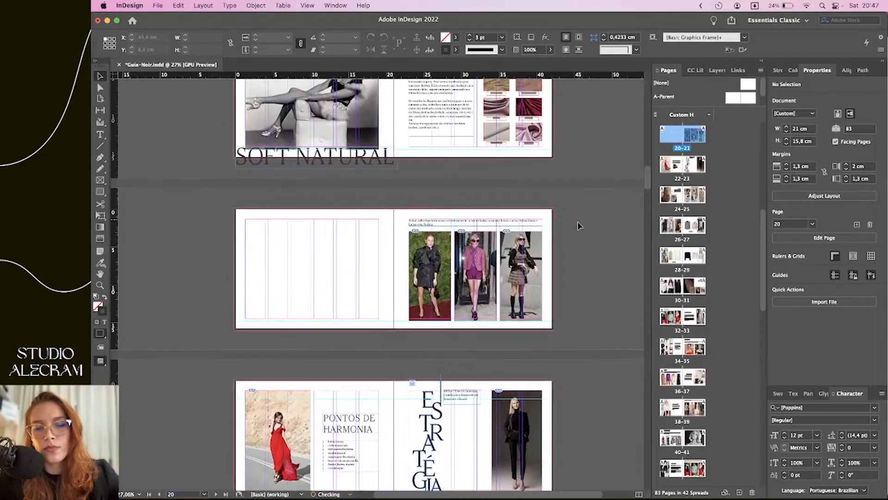
Scroll from spread 20-21 back up to SUAVIDADE LEVEZA FLUIDEZ, passing the PONTOS DE HARMONIA spread
{"action": "scroll", "coordinate": [572, 262], "scroll_direction": "down", "scroll_amount": 2}
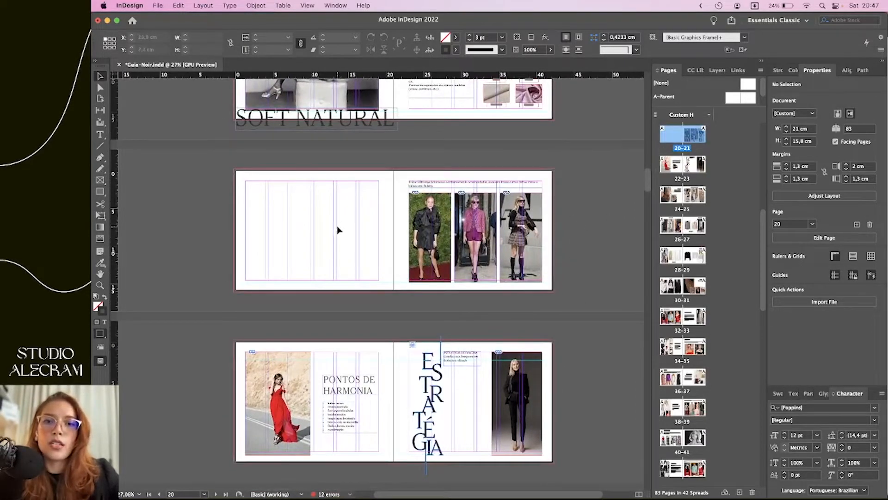
{"action": "scroll", "coordinate": [565, 188], "scroll_direction": "up", "scroll_amount": 10}
{"action": "scroll", "coordinate": [570, 189], "scroll_direction": "up", "scroll_amount": 1}
{"action": "scroll", "coordinate": [570, 188], "scroll_direction": "down", "scroll_amount": 3}
{"action": "scroll", "coordinate": [572, 191], "scroll_direction": "up", "scroll_amount": 10}
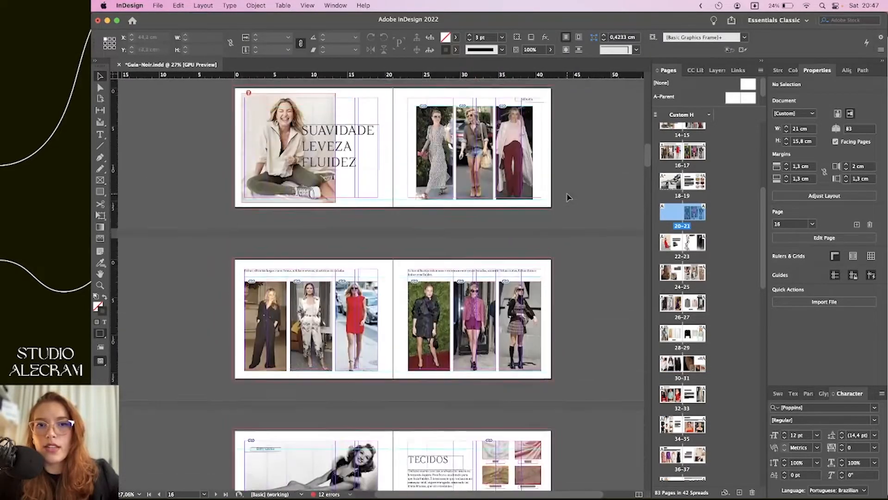
{"action": "scroll", "coordinate": [572, 195], "scroll_direction": "down", "scroll_amount": 19}
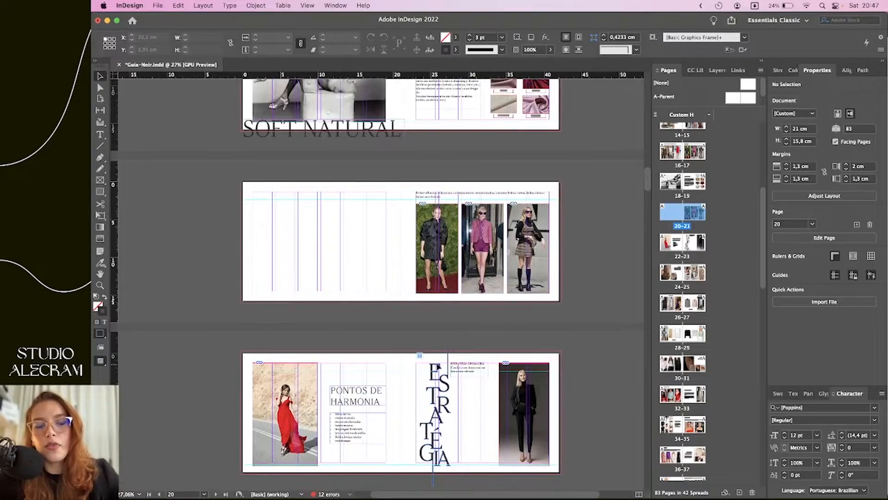
{"action": "scroll", "coordinate": [561, 275], "scroll_direction": "down", "scroll_amount": 3}
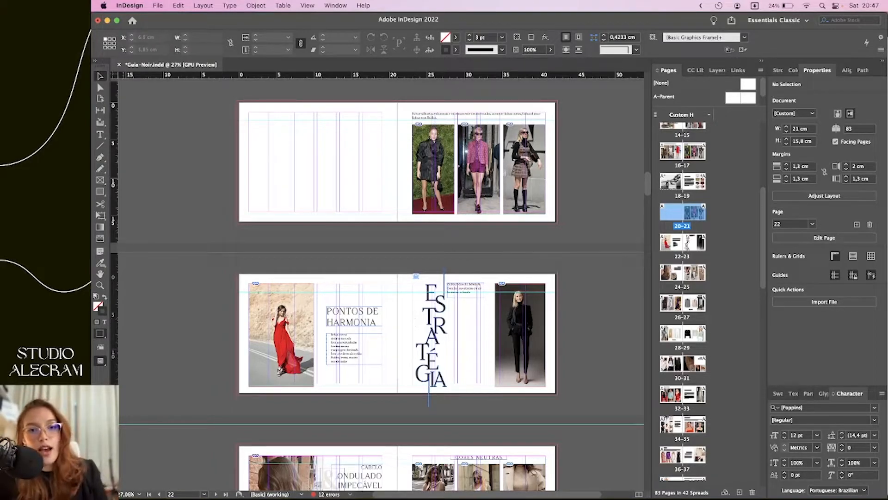
{"action": "left_click", "coordinate": [303, 261]}
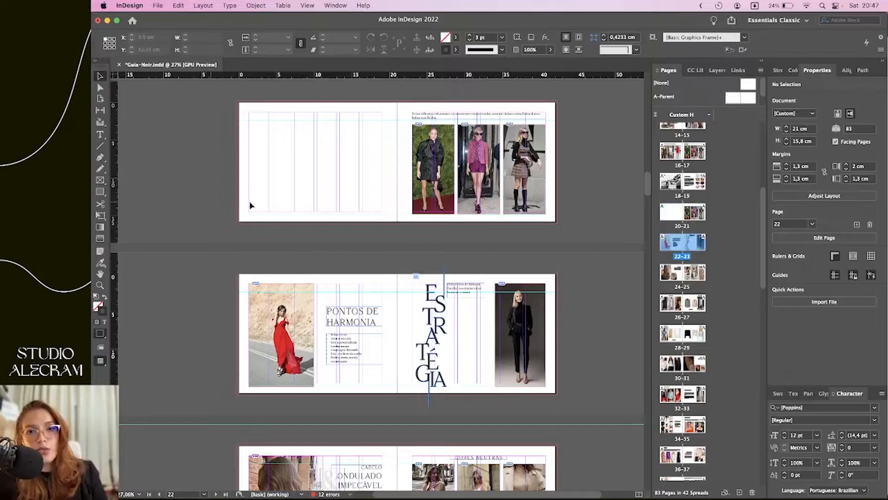
{"action": "scroll", "coordinate": [333, 222], "scroll_direction": "up", "scroll_amount": 5}
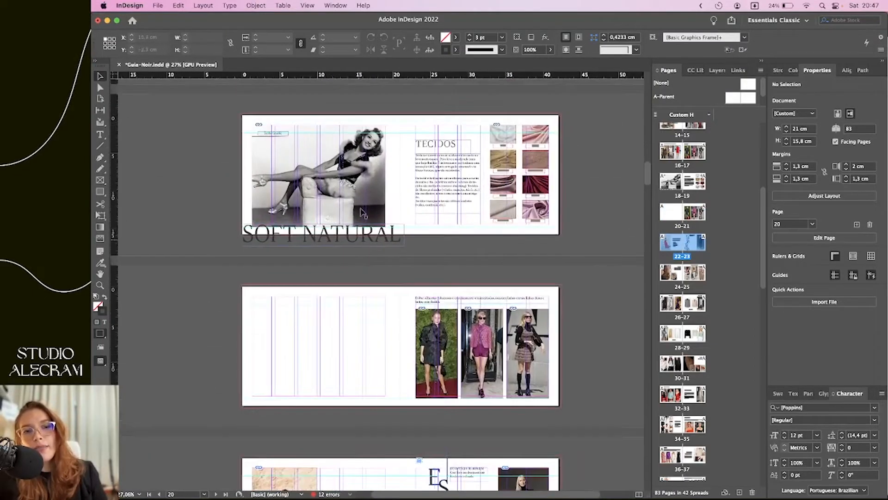
{"action": "scroll", "coordinate": [303, 217], "scroll_direction": "up", "scroll_amount": 5}
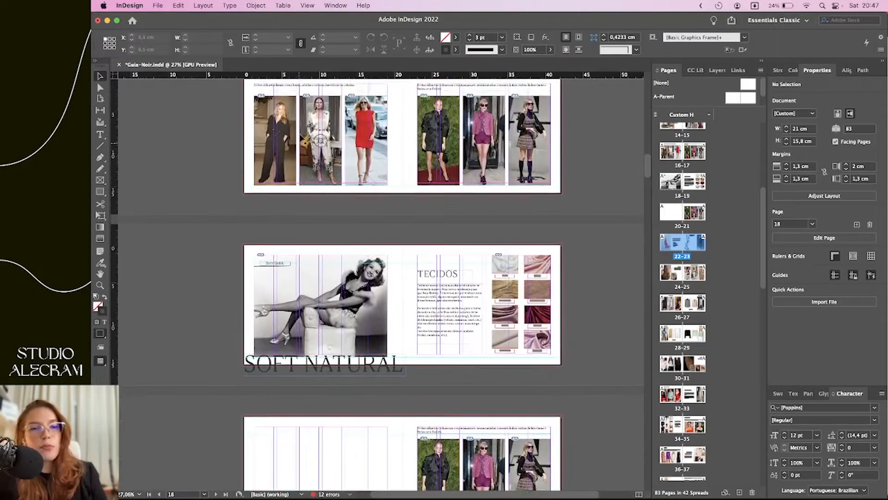
{"action": "scroll", "coordinate": [316, 209], "scroll_direction": "up", "scroll_amount": 8}
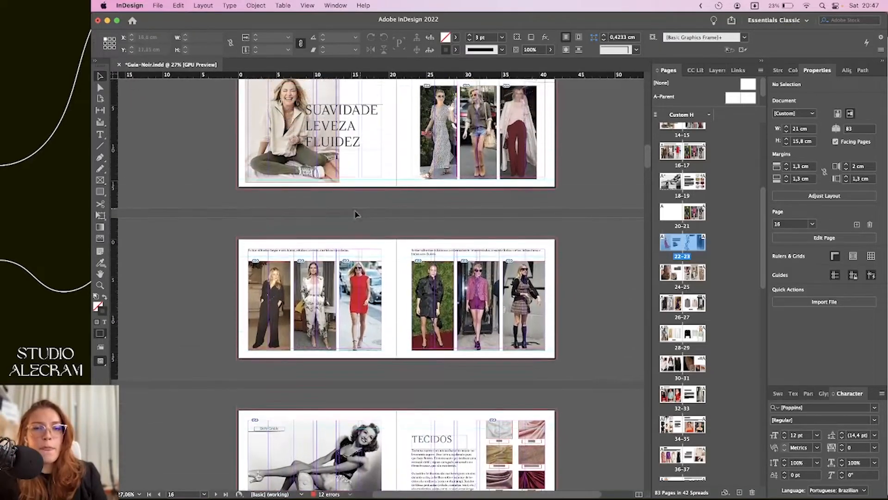
{"action": "scroll", "coordinate": [315, 209], "scroll_direction": "up", "scroll_amount": 5}
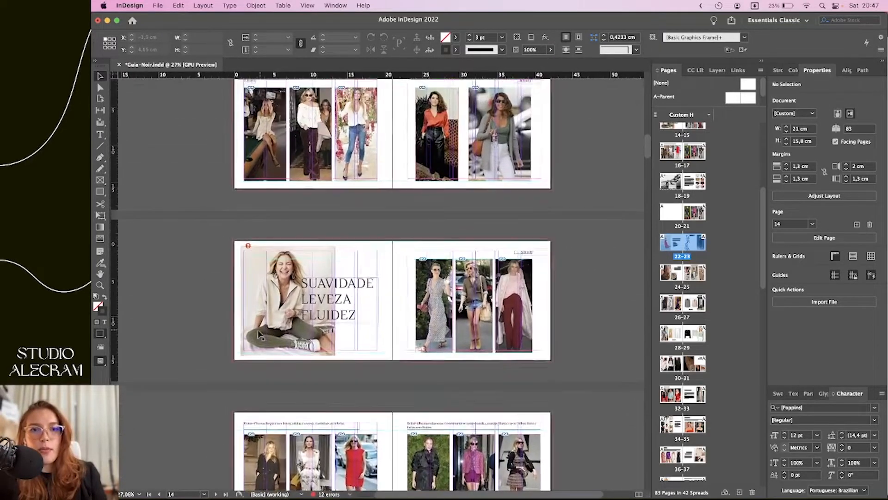
Scroll to the last spreads, deselect everything, then scroll back up to the MAQUIAGEM spread
{"action": "key", "text": "ctrl+z"}
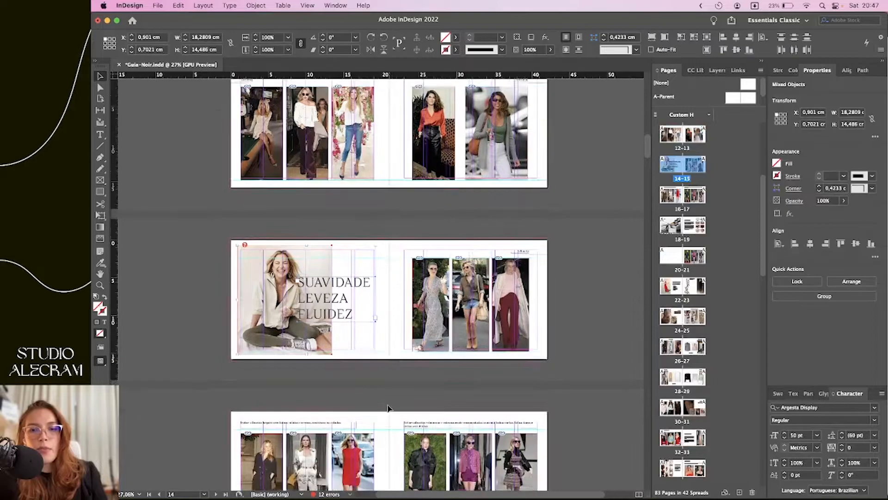
{"action": "scroll", "coordinate": [373, 396], "scroll_direction": "down", "scroll_amount": 20}
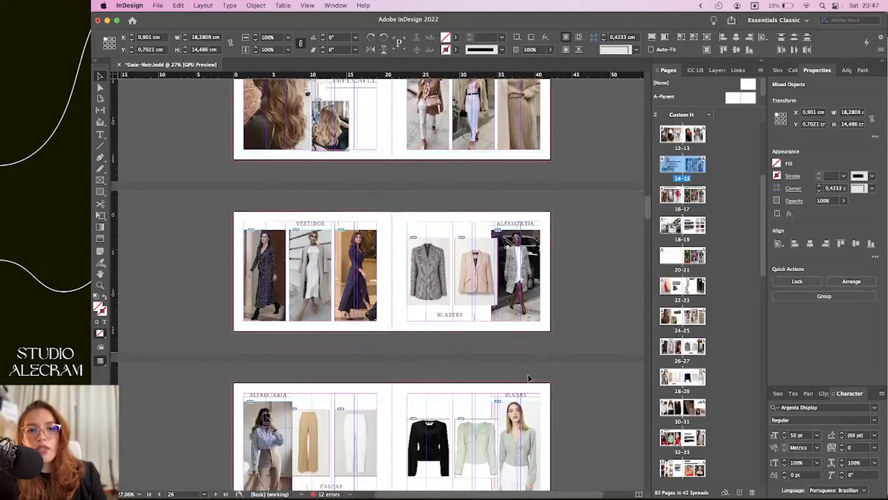
{"action": "scroll", "coordinate": [453, 378], "scroll_direction": "down", "scroll_amount": 20}
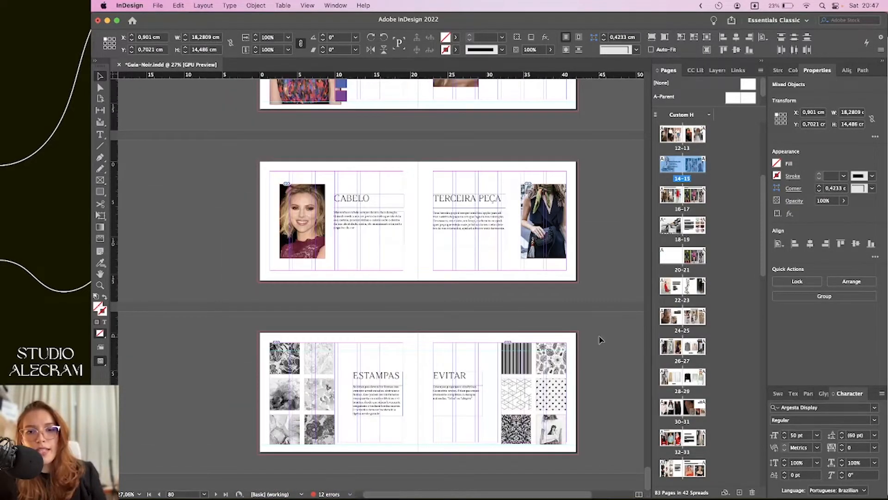
{"action": "left_click", "coordinate": [578, 402]}
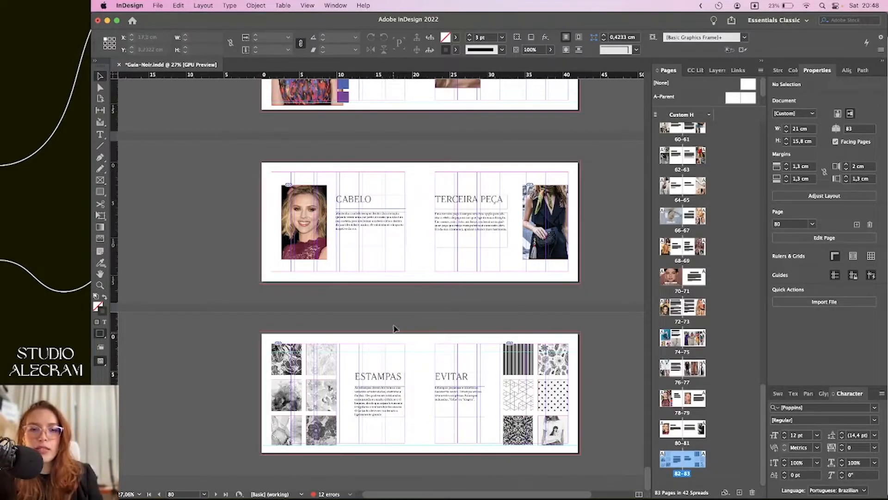
{"action": "scroll", "coordinate": [394, 333], "scroll_direction": "up", "scroll_amount": 10}
{"action": "scroll", "coordinate": [426, 314], "scroll_direction": "up", "scroll_amount": 5}
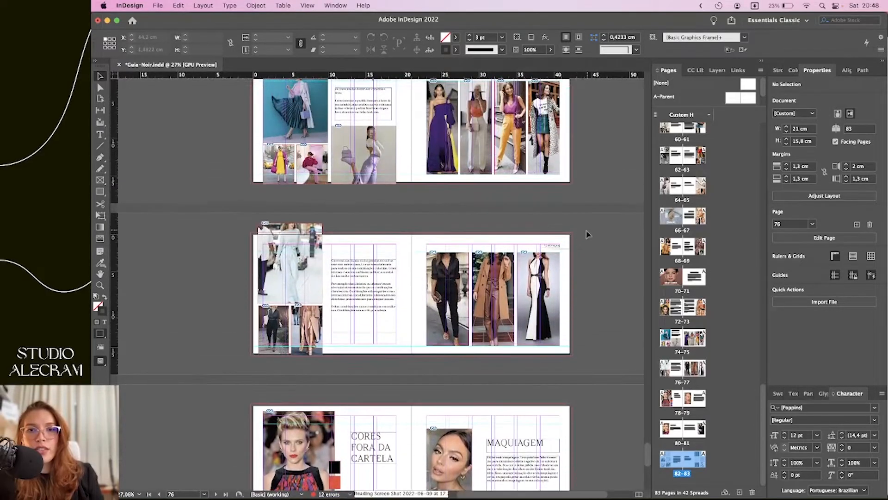
{"action": "scroll", "coordinate": [586, 234], "scroll_direction": "up", "scroll_amount": 10}
{"action": "left_click", "coordinate": [329, 191]}
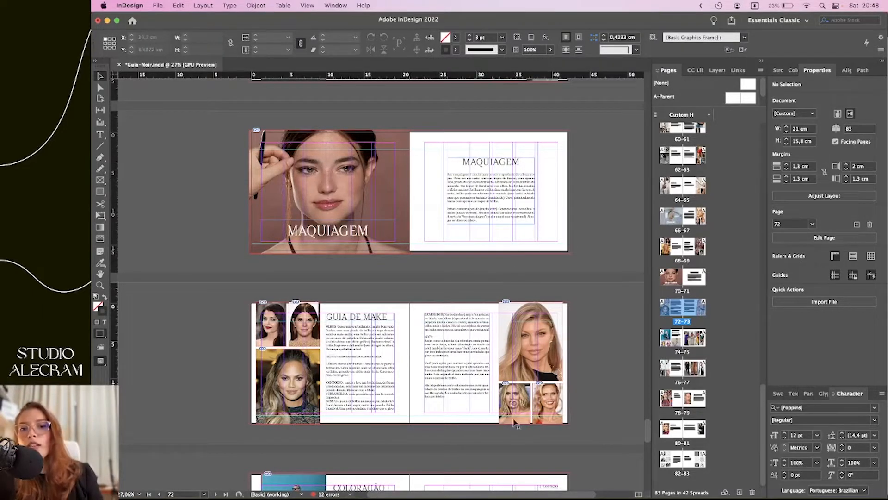
{"action": "left_click", "coordinate": [585, 276]}
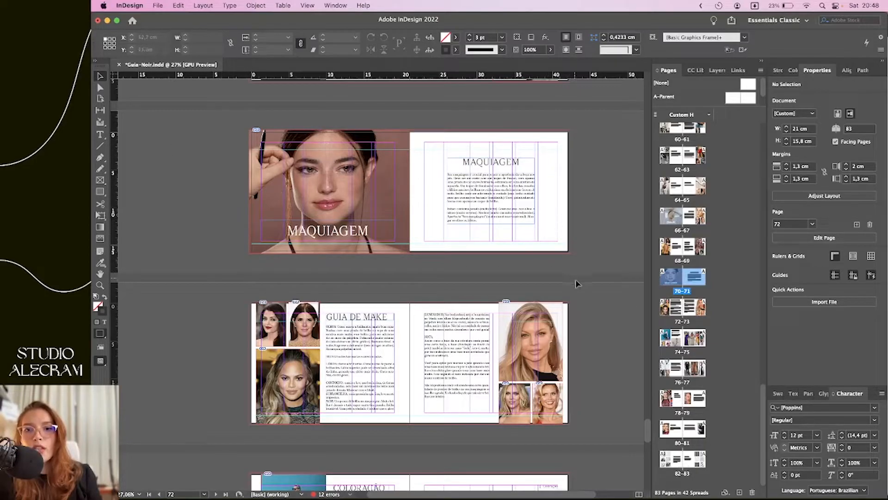
{"action": "scroll", "coordinate": [594, 233], "scroll_direction": "up", "scroll_amount": 3}
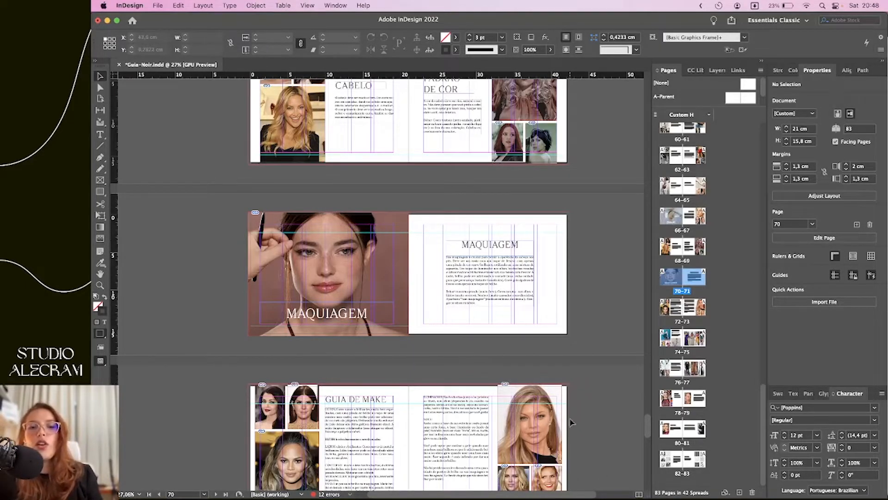
{"action": "left_click", "coordinate": [328, 273]}
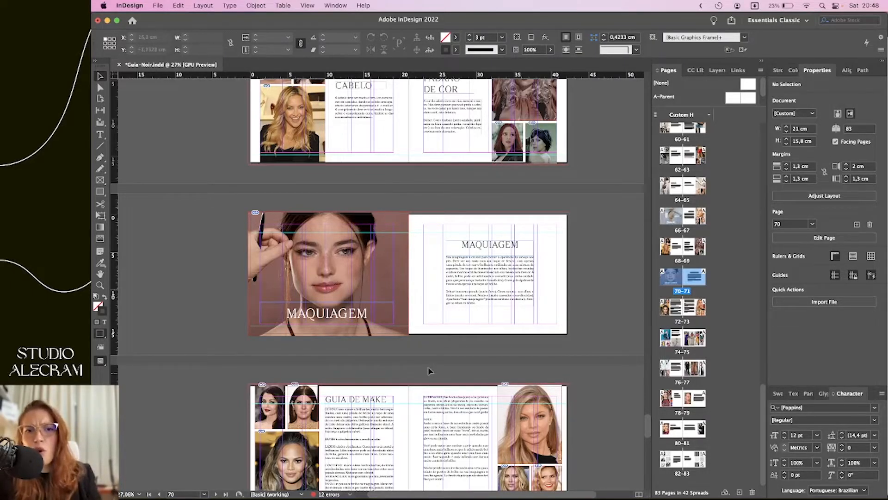
{"action": "scroll", "coordinate": [377, 380], "scroll_direction": "down", "scroll_amount": 4}
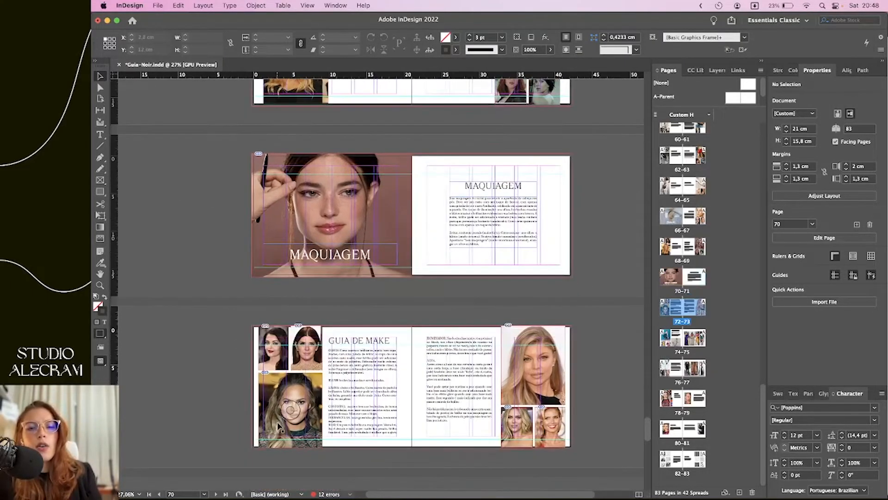
{"action": "scroll", "coordinate": [359, 393], "scroll_direction": "down", "scroll_amount": 6}
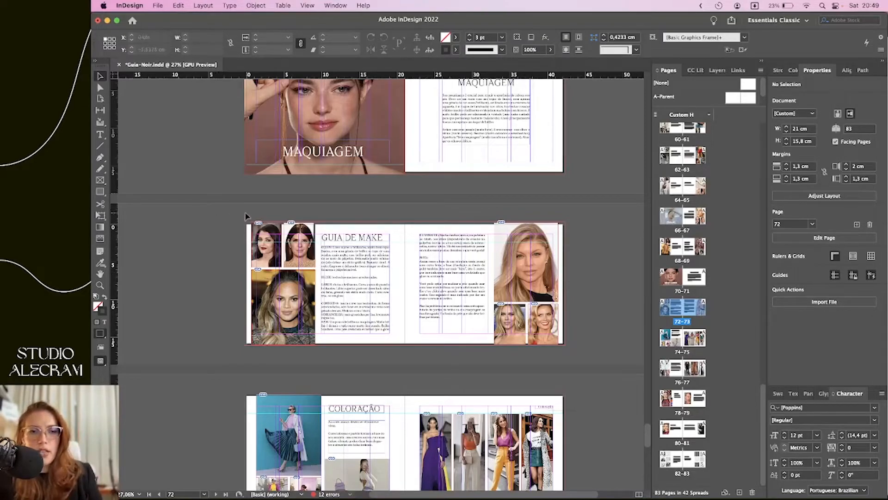
Marquee-select objects on the GUIA DE MAKE left page, then clear the selection
{"action": "left_click_drag", "start_coordinate": [377, 370], "coordinate": [393, 354]}
{"action": "left_click_drag", "start_coordinate": [223, 190], "coordinate": [237, 317]}
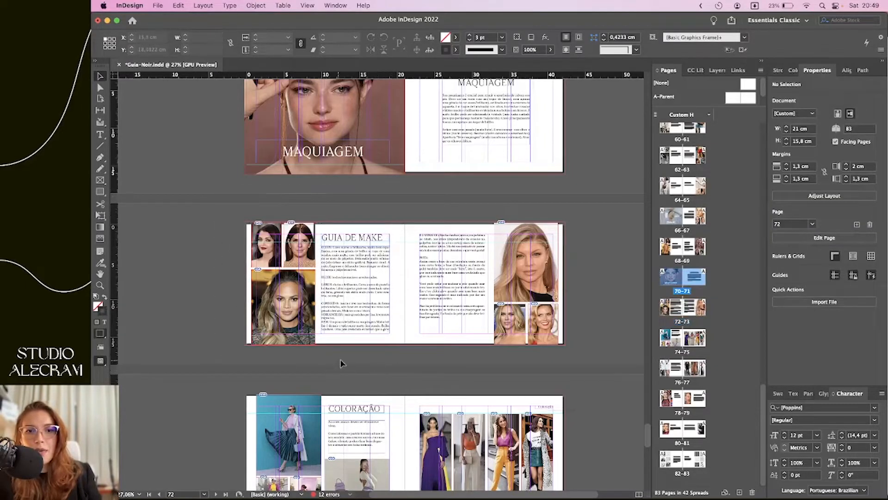
{"action": "left_click", "coordinate": [231, 232]}
{"action": "left_click_drag", "start_coordinate": [344, 353], "coordinate": [330, 351]}
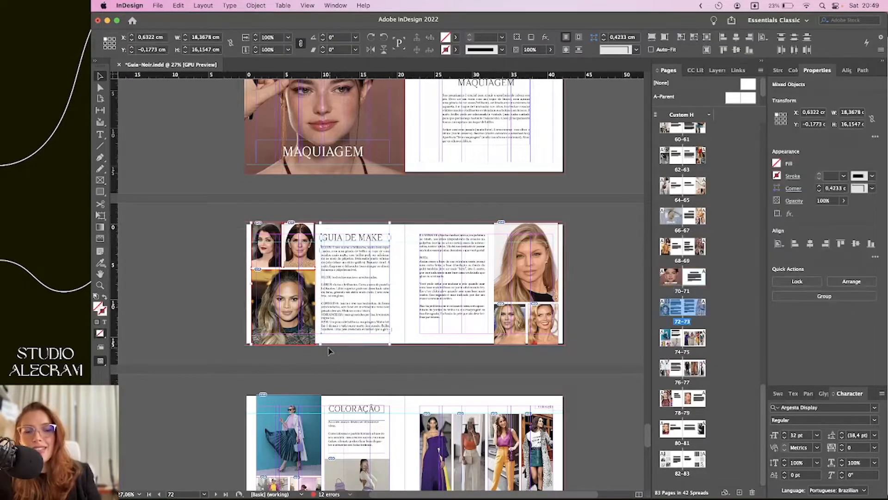
{"action": "left_click", "coordinate": [596, 289]}
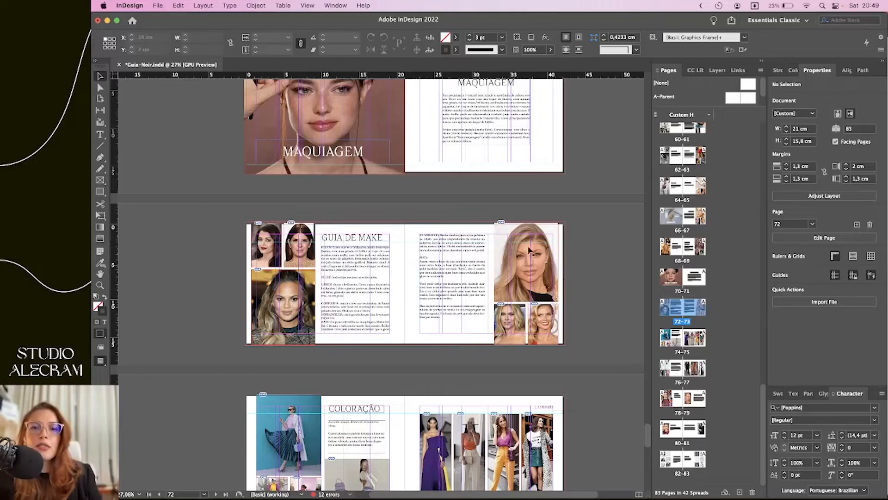
Try moving the three portraits, undo the move, deselect, and scroll up toward VESTIDOS/BLAZERS
{"action": "left_click_drag", "start_coordinate": [553, 259], "coordinate": [435, 281]}
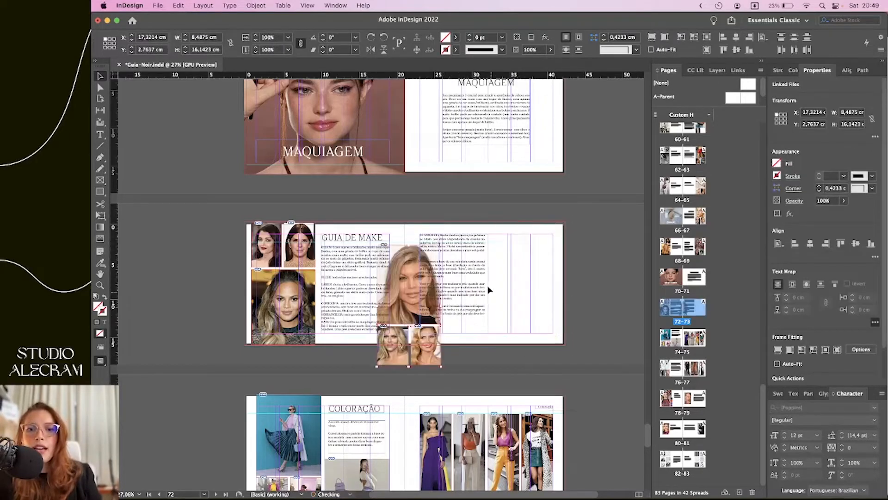
{"action": "key", "text": "super+z"}
{"action": "left_click", "coordinate": [419, 184]}
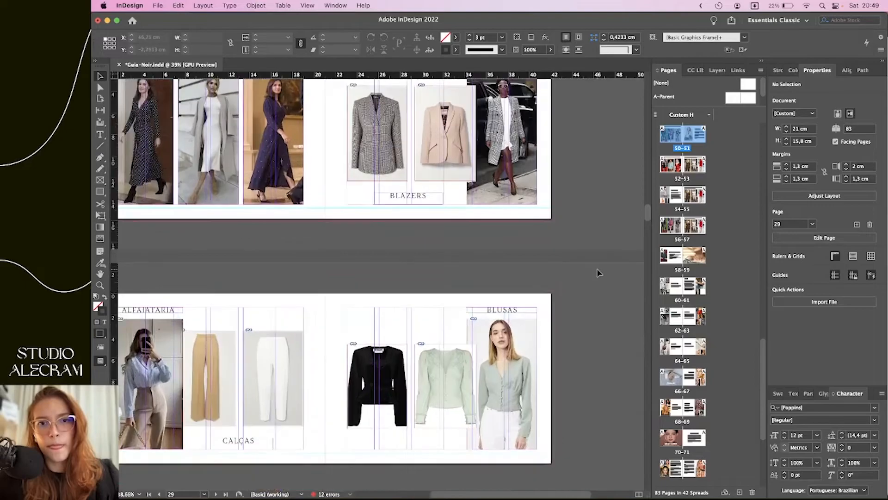
{"action": "scroll", "coordinate": [597, 275], "scroll_direction": "up", "scroll_amount": 2}
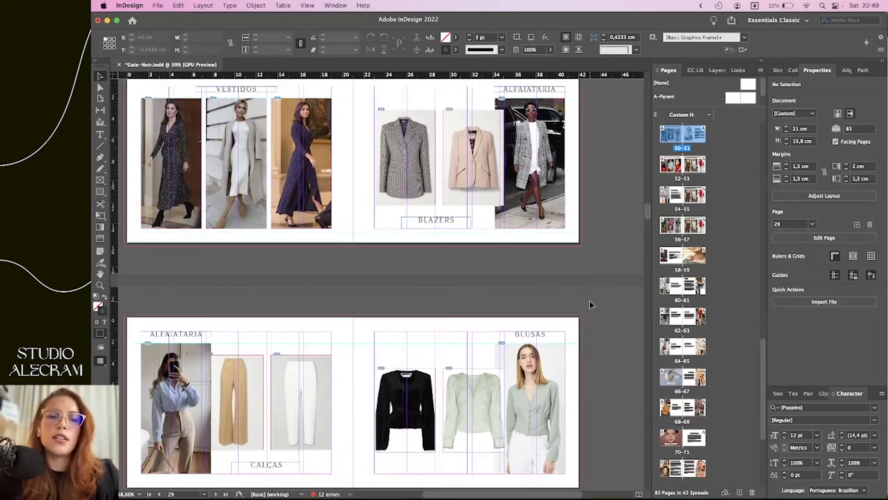
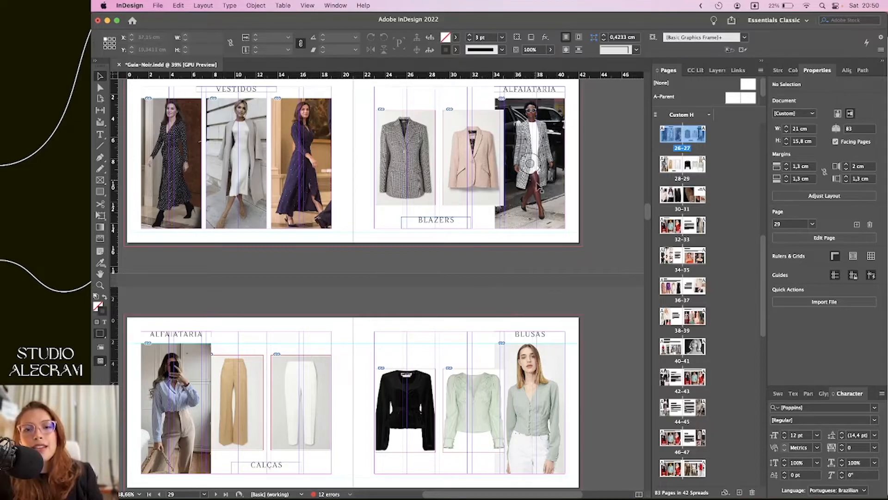
Delete the ALFAIATARIA runway photo and duplicate the pink blazer image into its empty slot
{"action": "left_click", "coordinate": [536, 216]}
{"action": "key", "text": "Delete"}
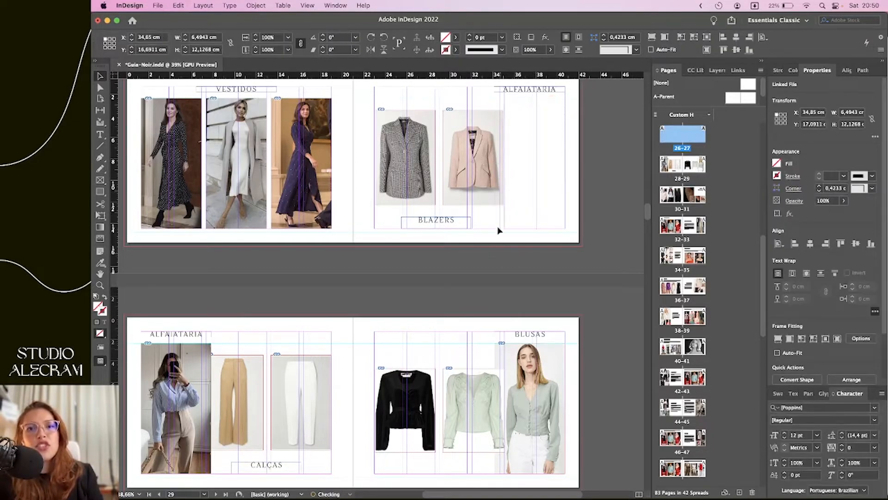
{"action": "left_click", "coordinate": [483, 153]}
{"action": "left_click_drag", "start_coordinate": [483, 153], "coordinate": [547, 136]}
{"action": "scroll", "coordinate": [556, 158], "scroll_direction": "up", "scroll_amount": 5}
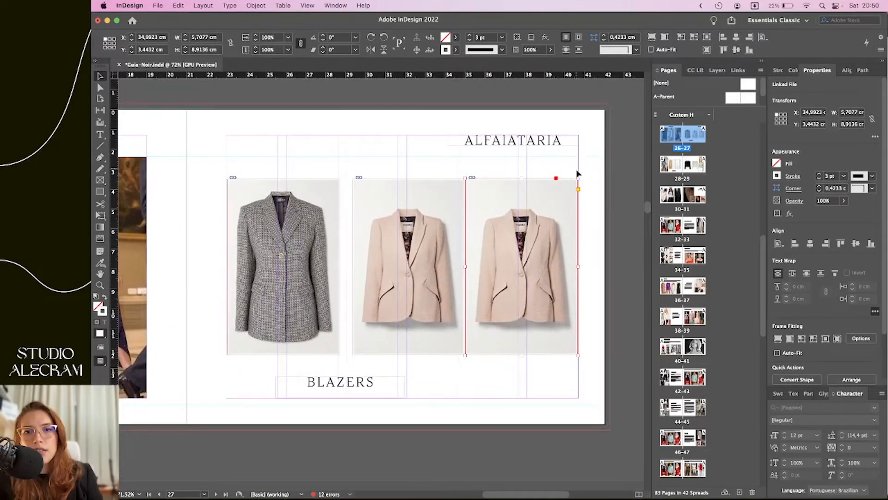
Distribute the three blazer frames' horizontal centres evenly, aligned to the selection rather than the spread
{"action": "left_click", "coordinate": [589, 185]}
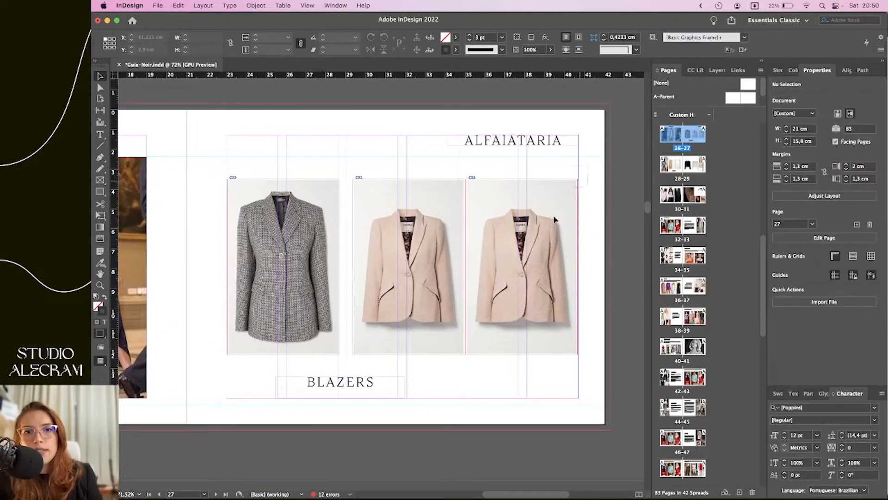
{"action": "left_click", "coordinate": [231, 364]}
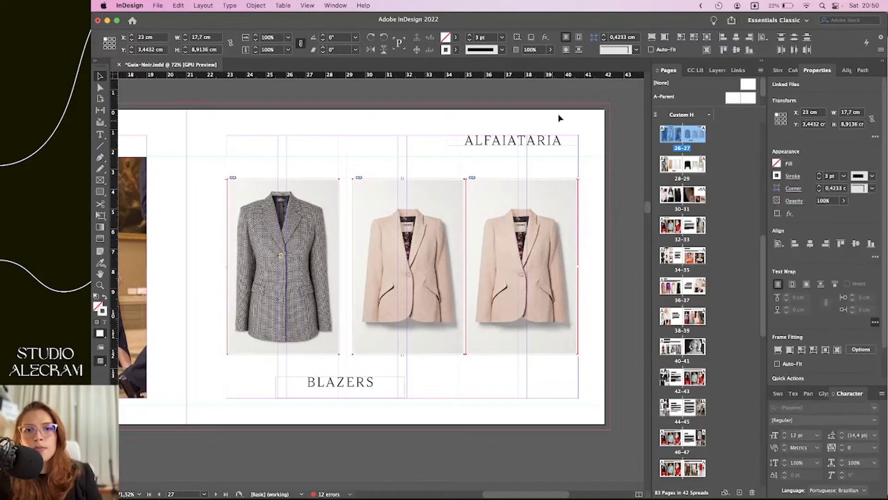
{"action": "left_click", "coordinate": [594, 172]}
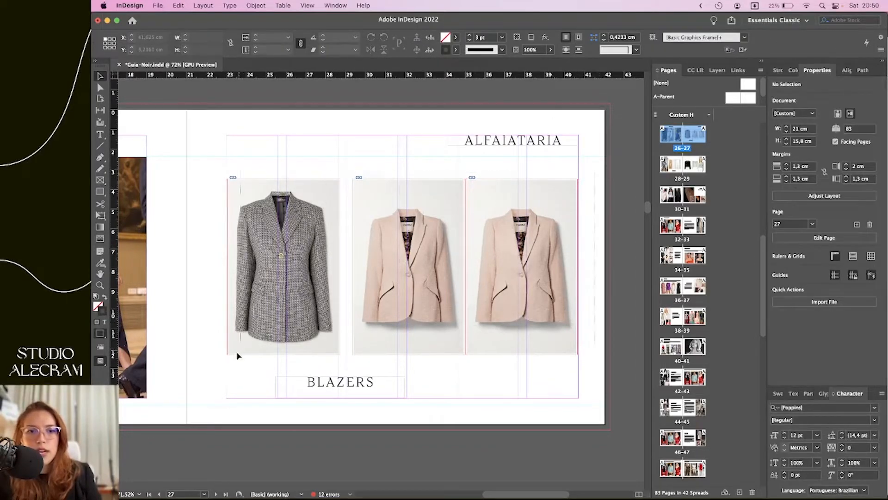
{"action": "left_click_drag", "start_coordinate": [218, 362], "coordinate": [337, 263]}
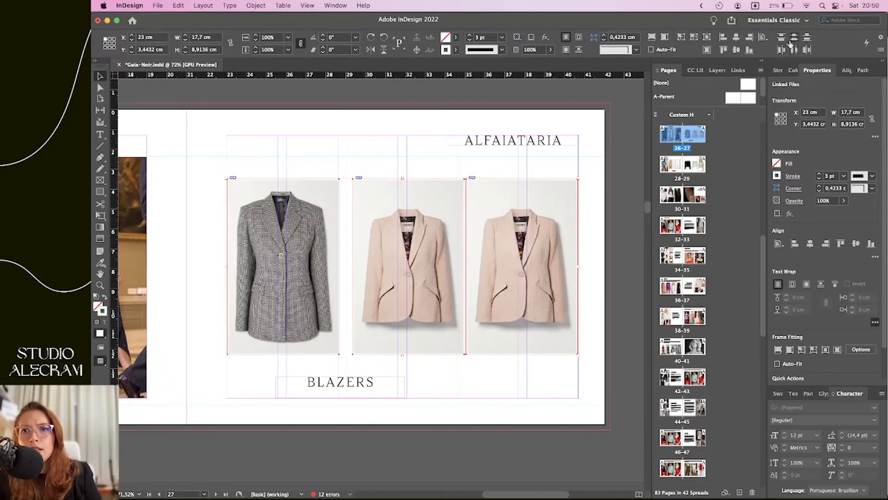
{"action": "left_click", "coordinate": [794, 50]}
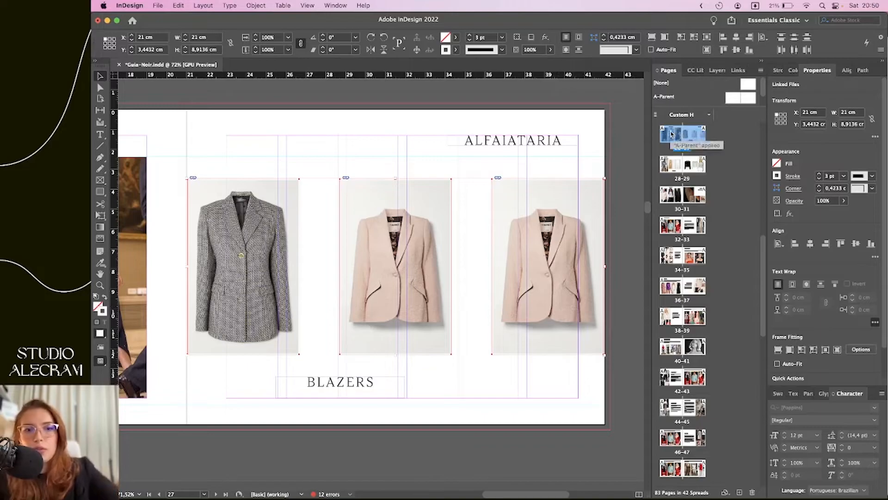
{"action": "key", "text": "super+z"}
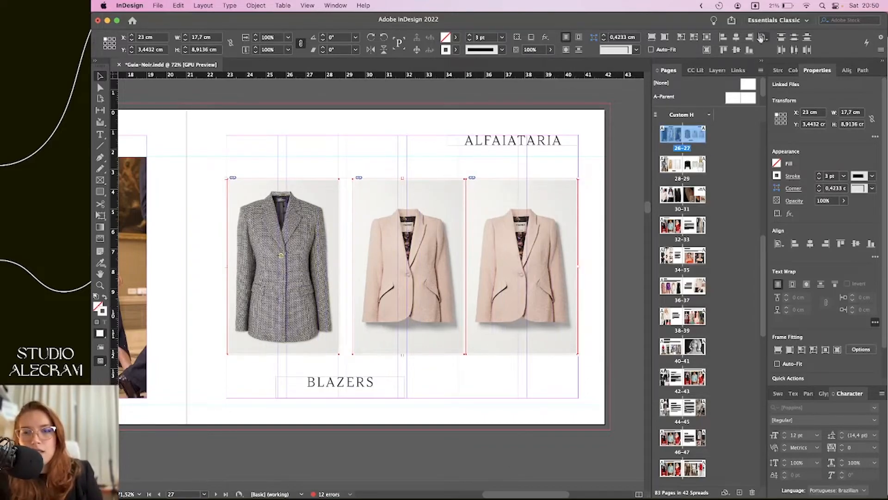
{"action": "left_click", "coordinate": [761, 38]}
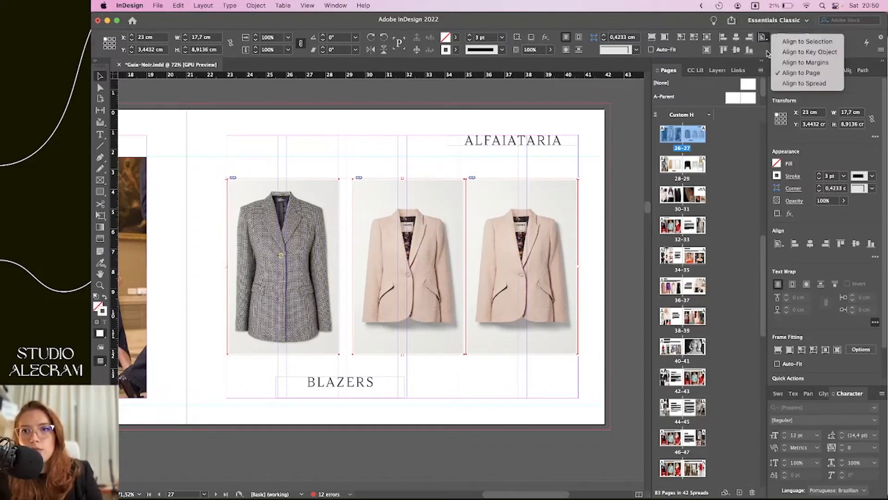
{"action": "left_click", "coordinate": [799, 42]}
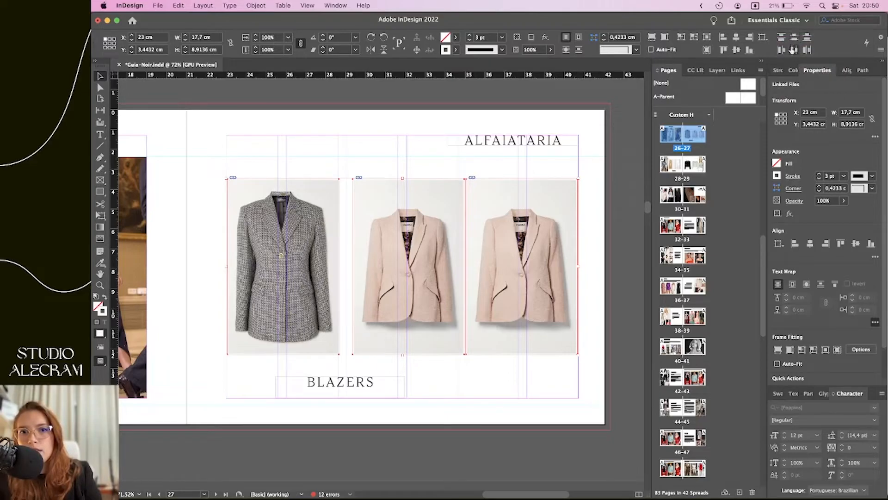
{"action": "left_click", "coordinate": [793, 50]}
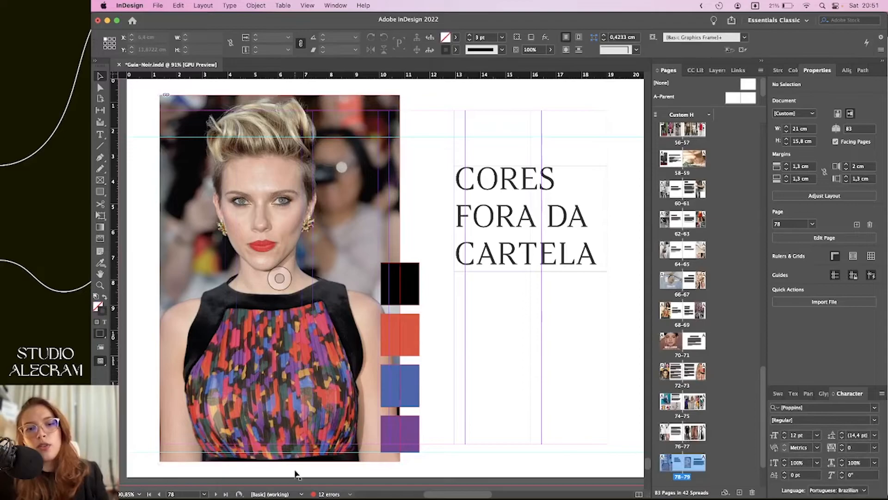
Open a Finder window over the CORES FORA DA CARTELA spread
{"action": "left_click", "coordinate": [279, 482]}
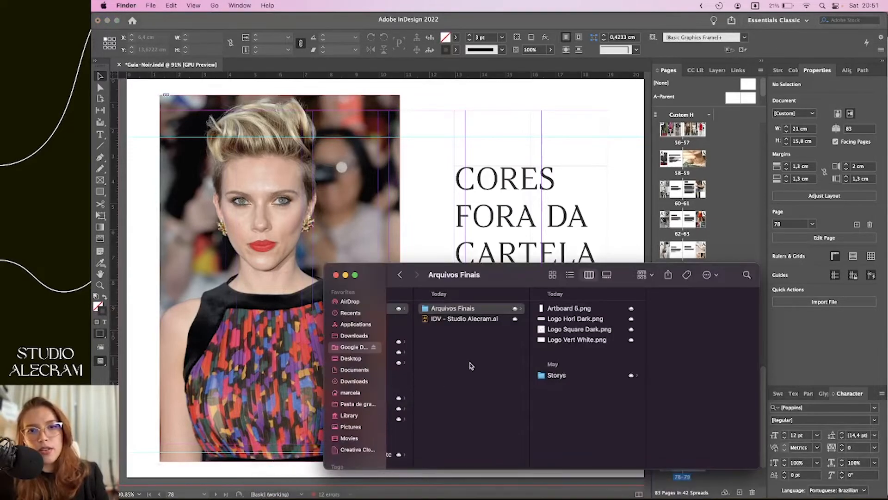
Drag 7 Amazing Persian Cooking Blogs.jpg from Downloads into the CORES FORA DA CARTELA portrait frame
{"action": "left_click", "coordinate": [557, 321]}
{"action": "left_click", "coordinate": [349, 324]}
{"action": "left_click", "coordinate": [354, 335]}
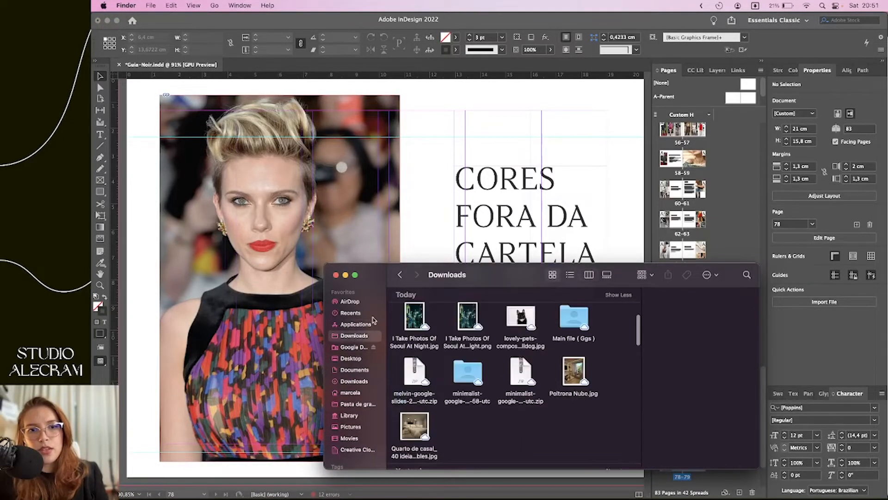
{"action": "scroll", "coordinate": [519, 328], "scroll_direction": "up", "scroll_amount": 3}
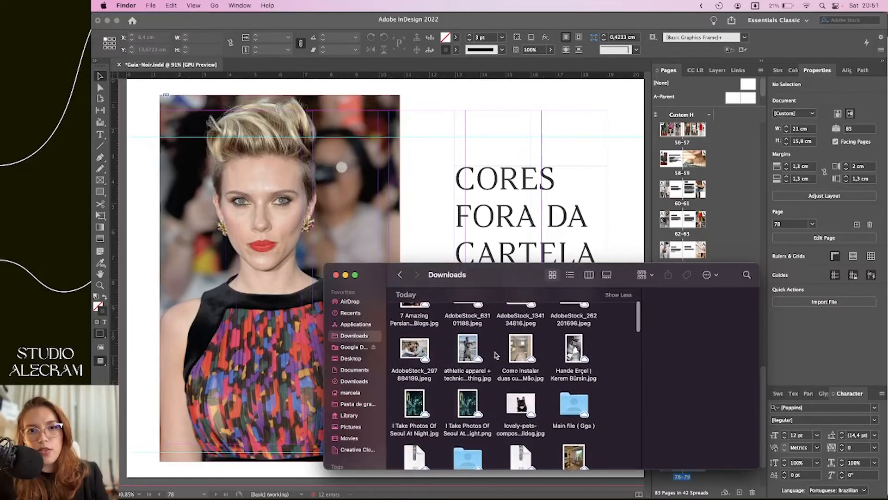
{"action": "left_click", "coordinate": [467, 352]}
{"action": "scroll", "coordinate": [462, 342], "scroll_direction": "up", "scroll_amount": 3}
{"action": "left_click", "coordinate": [414, 356]}
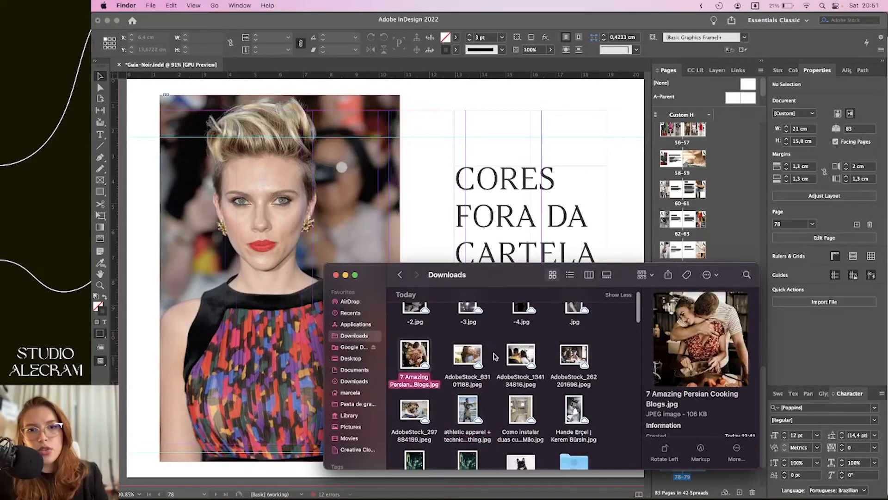
{"action": "left_click", "coordinate": [471, 365]}
{"action": "left_click", "coordinate": [521, 366]}
{"action": "scroll", "coordinate": [421, 336], "scroll_direction": "up", "scroll_amount": 2}
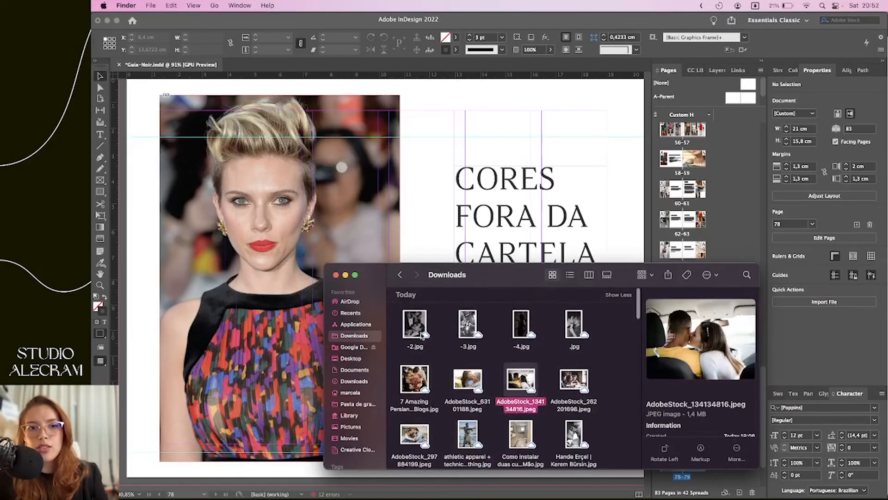
{"action": "left_click", "coordinate": [429, 382]}
{"action": "left_click_drag", "start_coordinate": [414, 377], "coordinate": [264, 278]}
Scale the cooking photo up to about 19.66 cm wide and shift it down to fill the frame
{"action": "left_click", "coordinate": [268, 282]}
{"action": "left_click", "coordinate": [279, 278]}
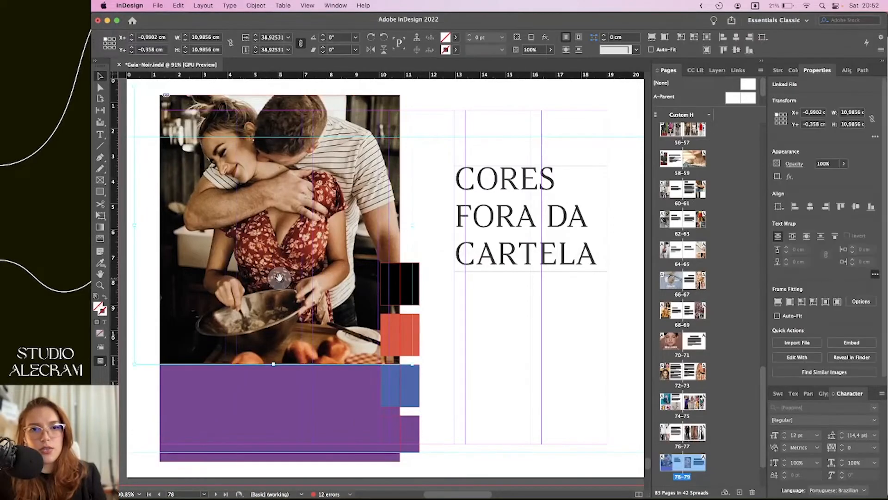
{"action": "key", "text": "alt+super+period"}
{"action": "key", "text": "alt+super+period"}
{"action": "key", "text": "alt+super+period"}
{"action": "key", "text": "alt+super+period"}
{"action": "key", "text": "alt+super+period"}
{"action": "key", "text": "alt+super+period"}
{"action": "key", "text": "alt+super+period"}
{"action": "key", "text": "alt+super+period"}
{"action": "key", "text": "alt+super+period"}
{"action": "key", "text": "alt+super+period"}
{"action": "key", "text": "alt+super+period"}
{"action": "key", "text": "alt+super+period"}
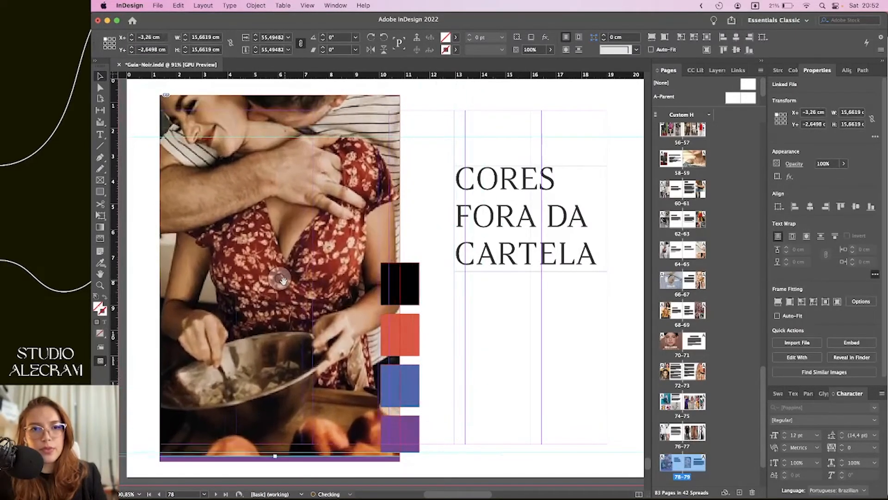
{"action": "left_click_drag", "start_coordinate": [281, 283], "coordinate": [281, 293]}
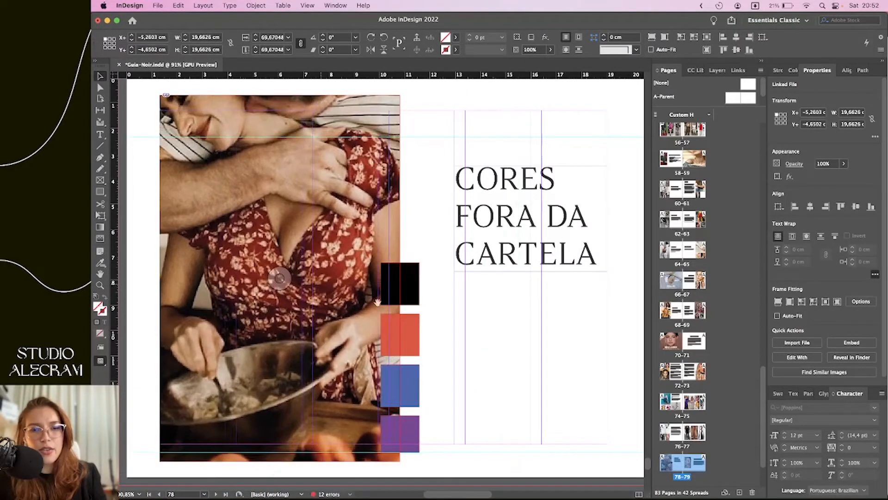
{"action": "left_click", "coordinate": [454, 337]}
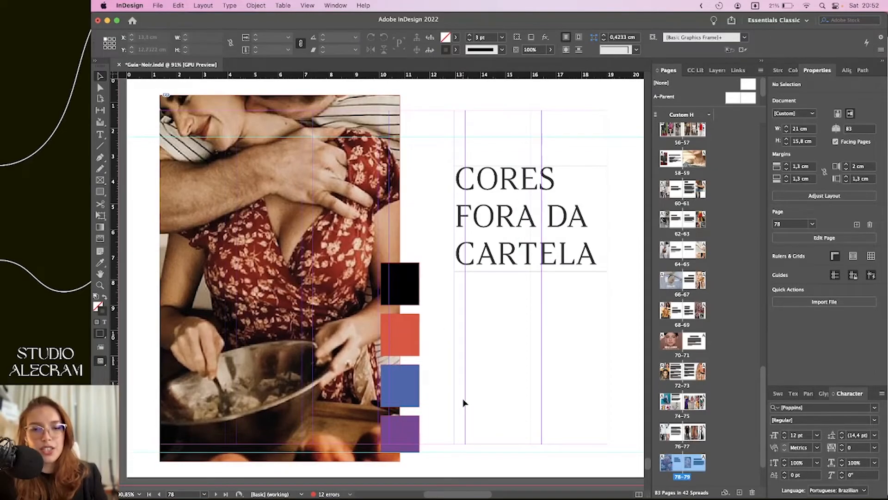
{"action": "key", "text": "i"}
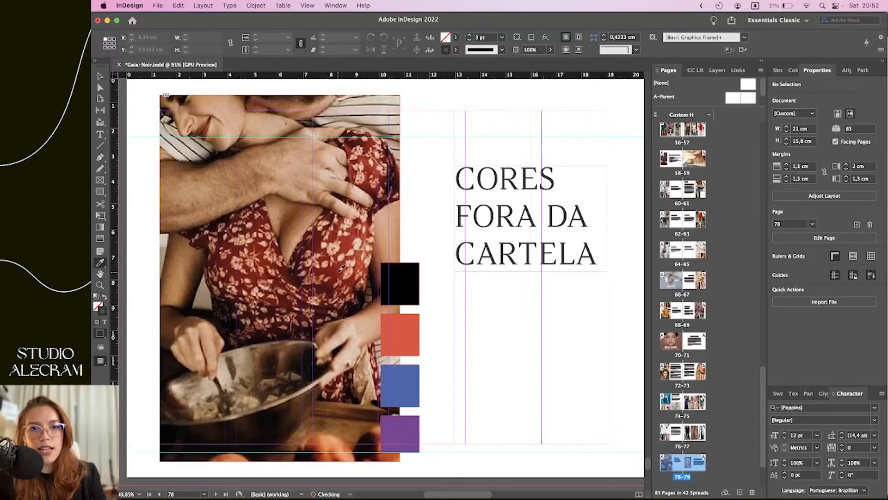
Sample the dress's dark red 91150d from the photo and fill the black square with it
{"action": "left_click", "coordinate": [101, 333]}
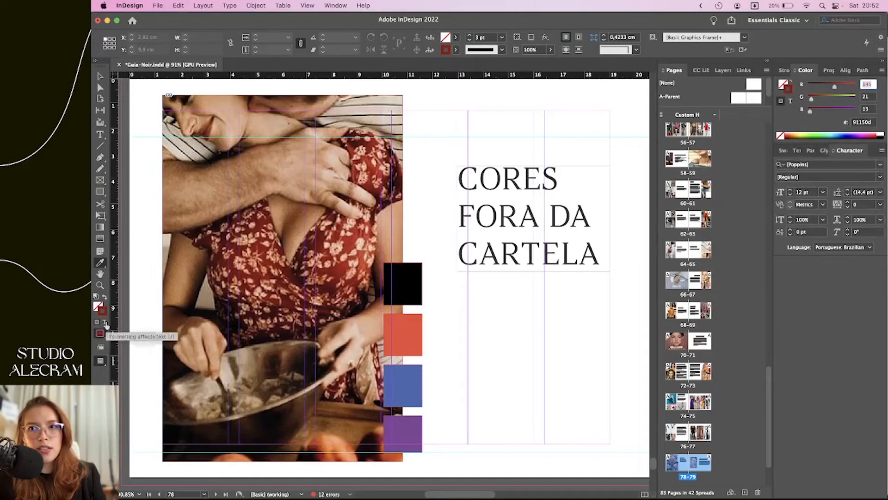
{"action": "double_click", "coordinate": [870, 122]}
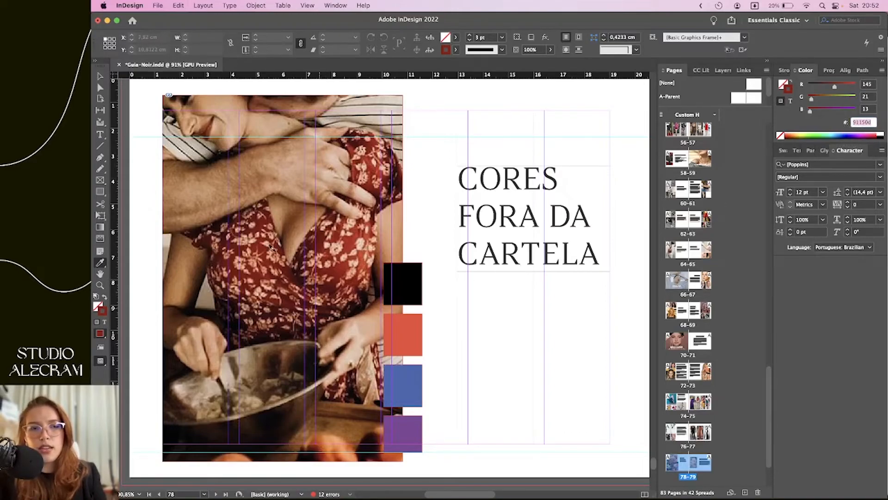
{"action": "left_click", "coordinate": [101, 77]}
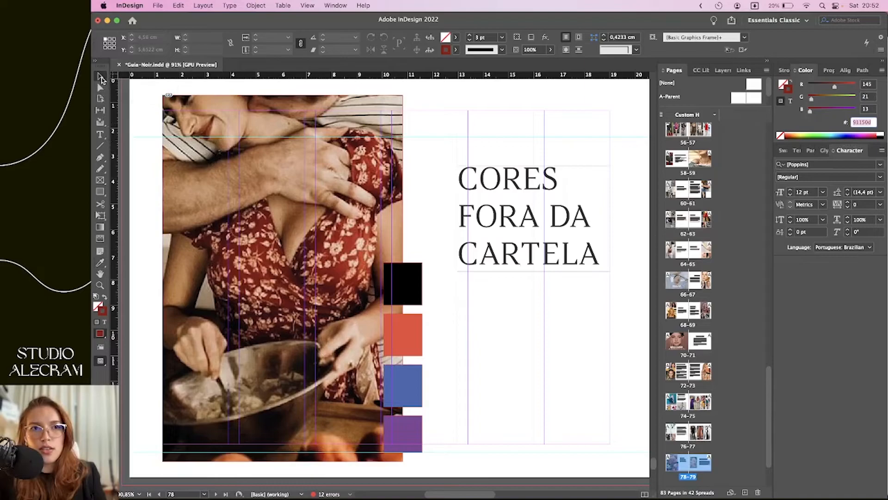
{"action": "left_click", "coordinate": [410, 294]}
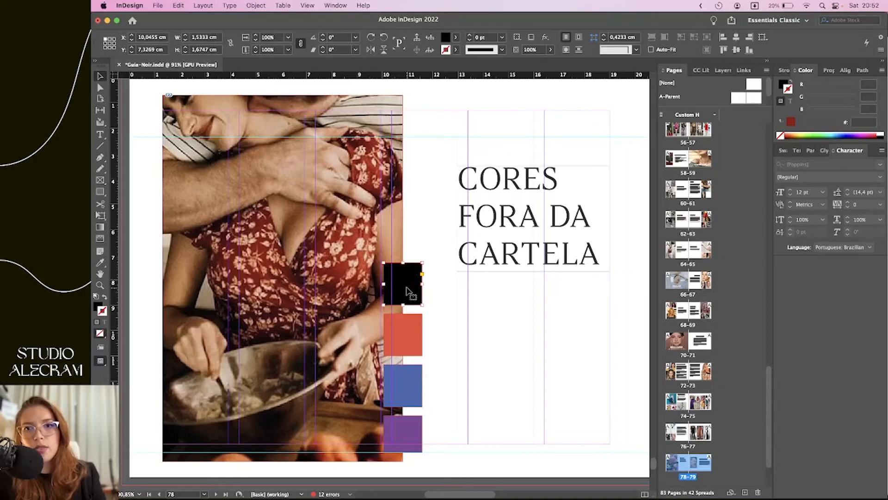
{"action": "double_click", "coordinate": [97, 309]}
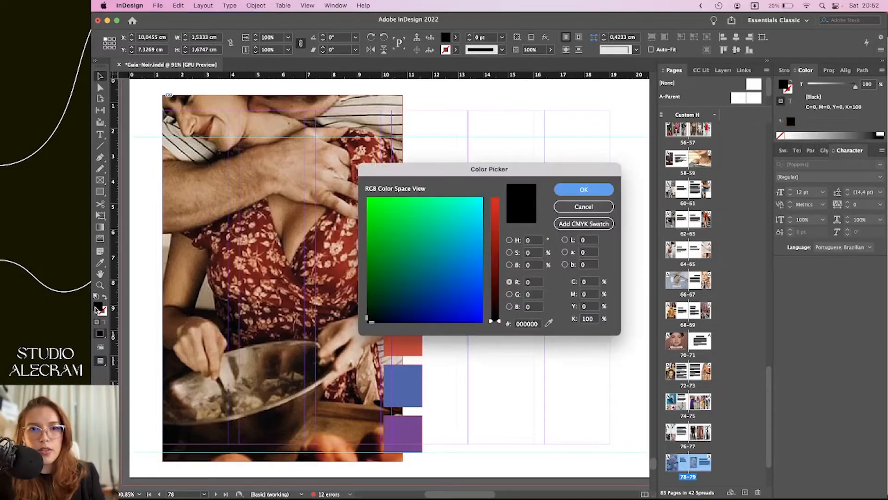
{"action": "double_click", "coordinate": [530, 324]}
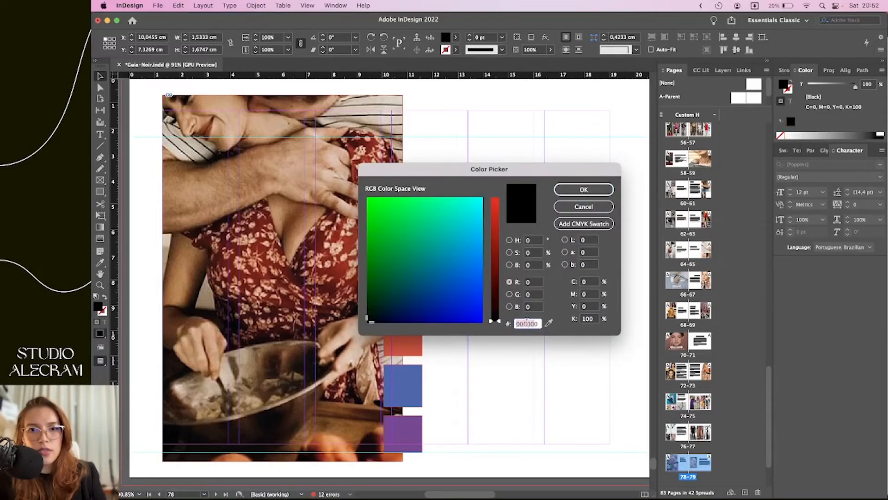
{"action": "key", "text": "super+v"}
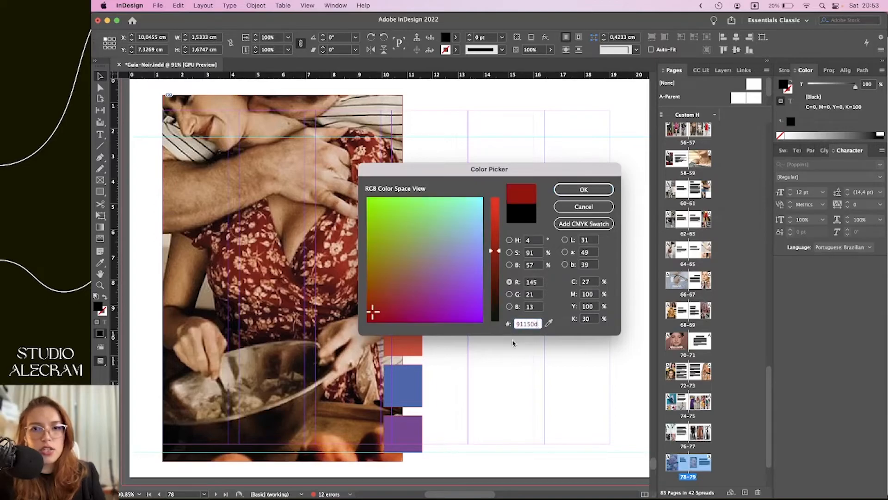
{"action": "left_click", "coordinate": [584, 189]}
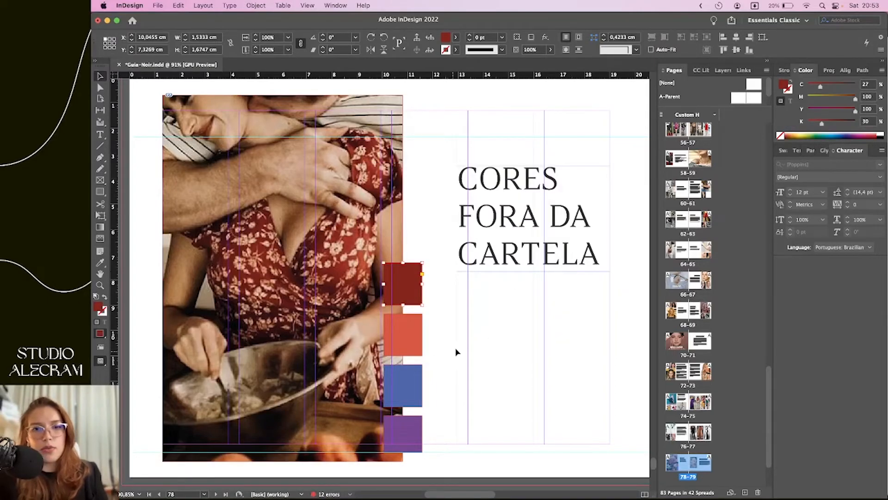
{"action": "left_click", "coordinate": [430, 356]}
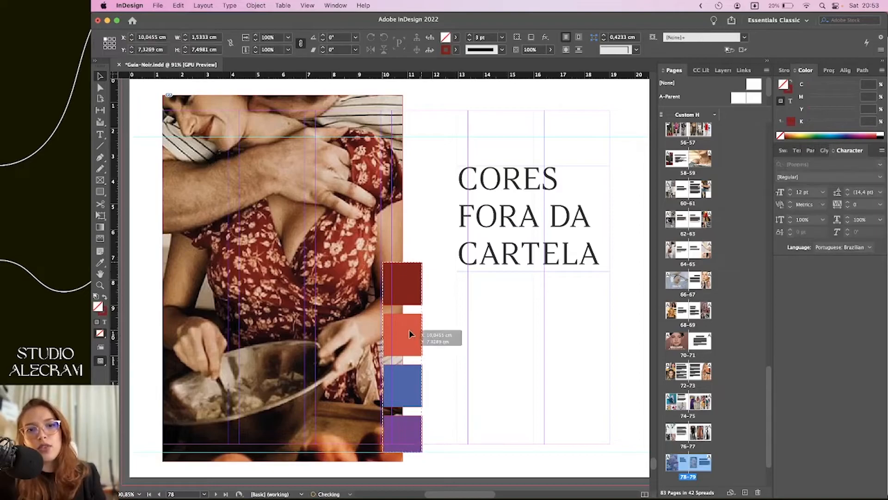
Delete the dark red and orange-red squares from the swatch group
{"action": "left_click", "coordinate": [419, 338]}
{"action": "left_click", "coordinate": [447, 360]}
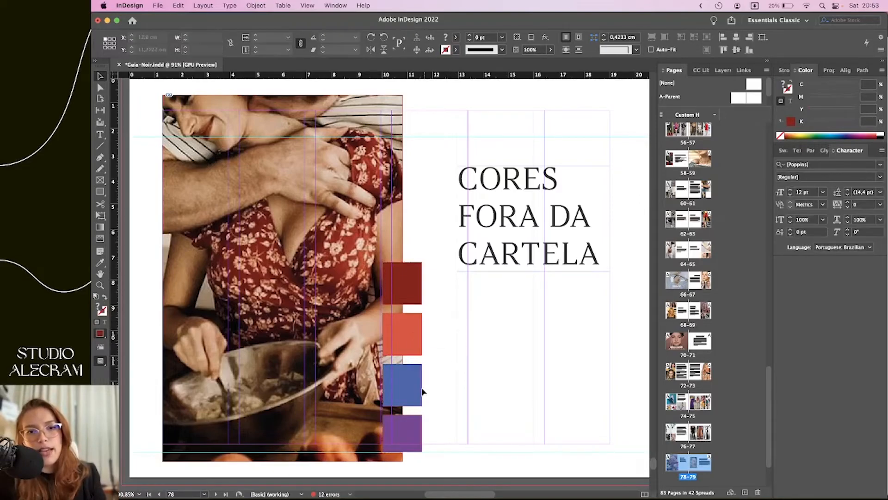
{"action": "double_click", "coordinate": [417, 335]}
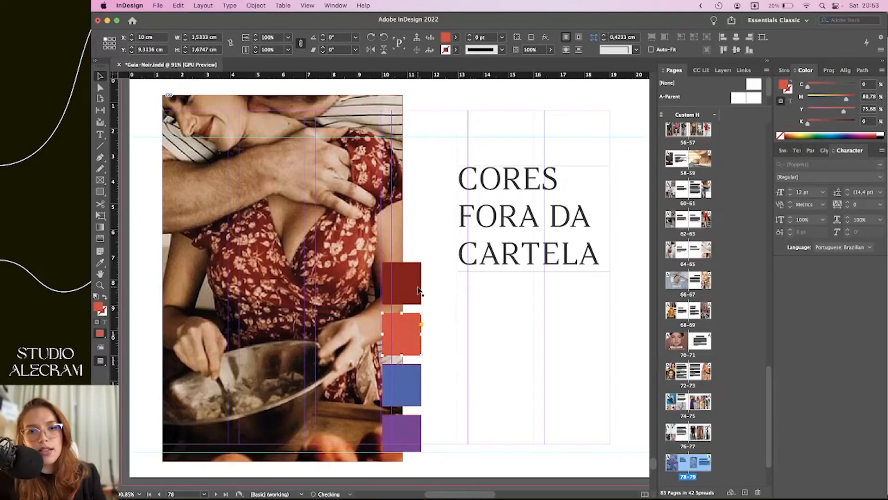
{"action": "key", "text": "Delete"}
Recolour the blue square's fill to dark red 91150d
{"action": "left_click", "coordinate": [395, 370]}
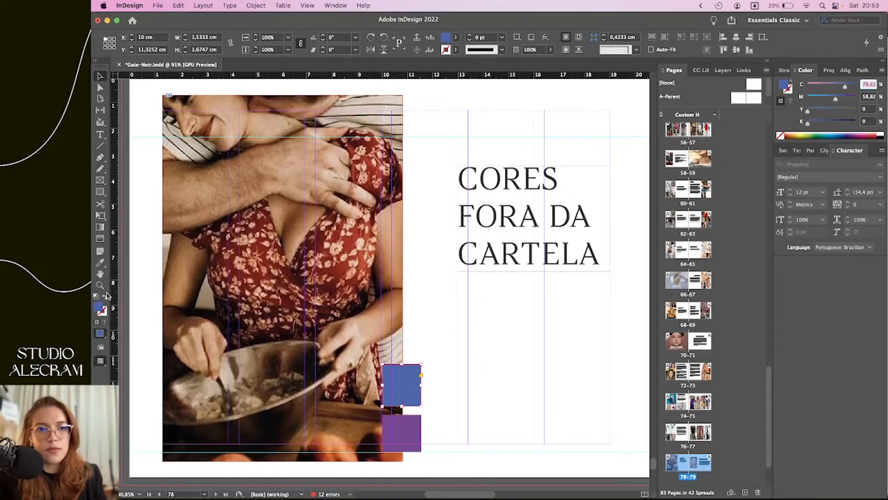
{"action": "double_click", "coordinate": [99, 307]}
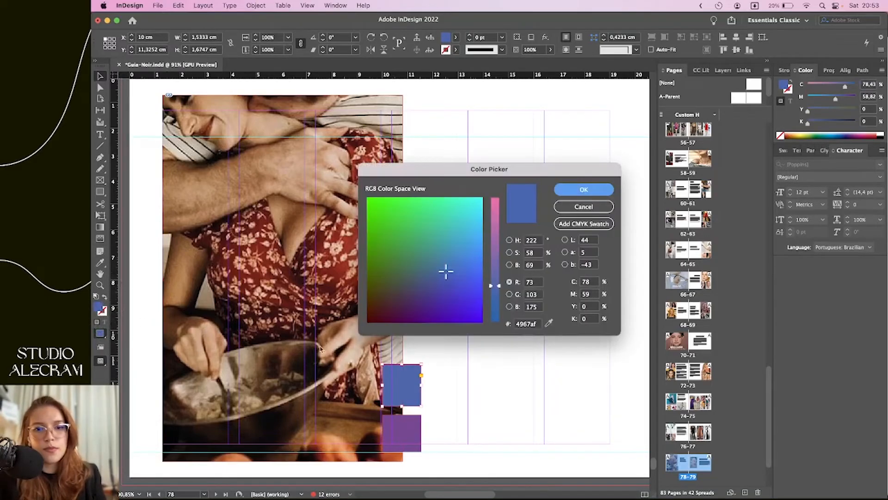
{"action": "left_click", "coordinate": [536, 323]}
{"action": "double_click", "coordinate": [528, 323]}
{"action": "key", "text": "super+v"}
{"action": "left_click", "coordinate": [584, 190]}
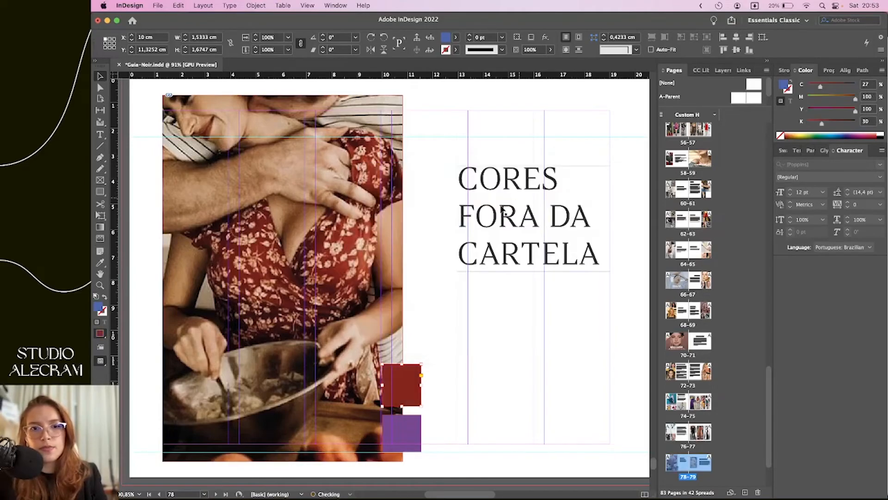
{"action": "left_click", "coordinate": [446, 377]}
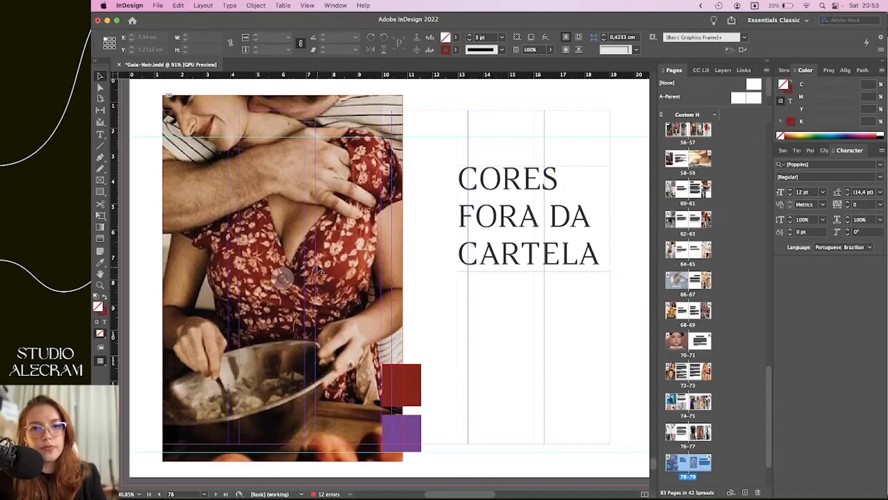
Sample a peach skin tone c69a7f from the photo and copy its hex value
{"action": "key", "text": "i"}
{"action": "left_click", "coordinate": [342, 242]}
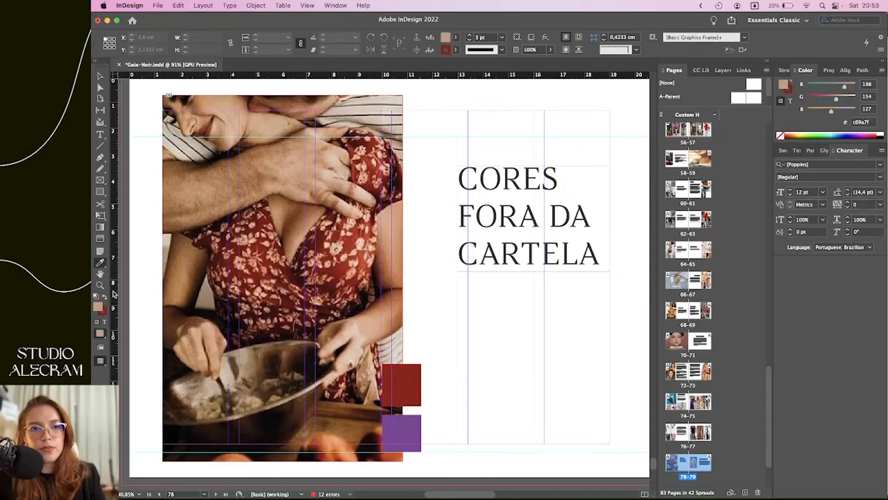
{"action": "double_click", "coordinate": [97, 310]}
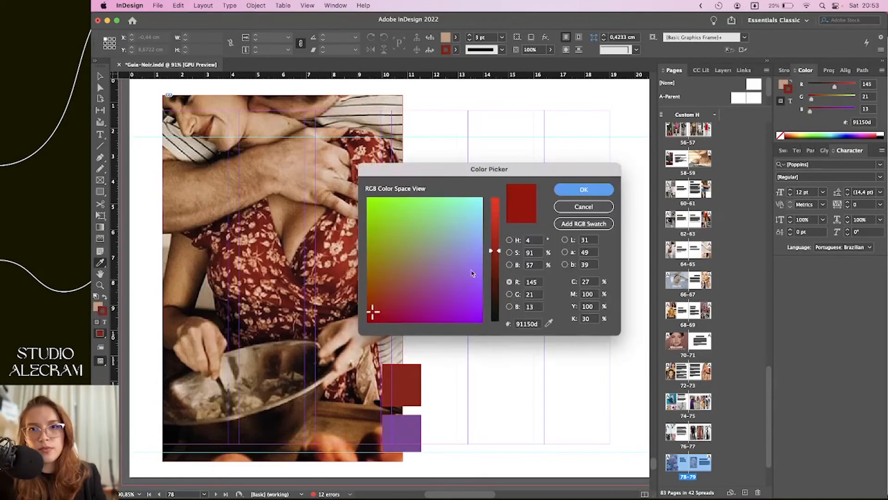
{"action": "left_click", "coordinate": [573, 204]}
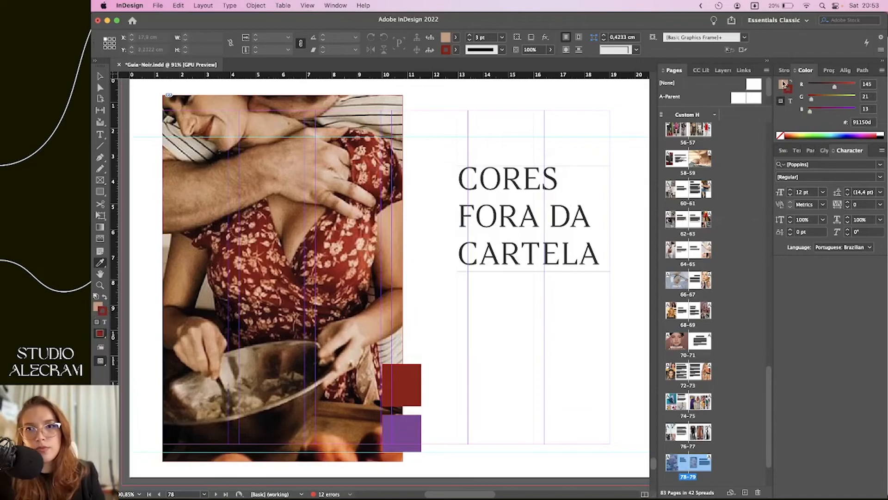
{"action": "double_click", "coordinate": [783, 84]}
{"action": "left_click", "coordinate": [527, 324]}
{"action": "key", "text": "super+c"}
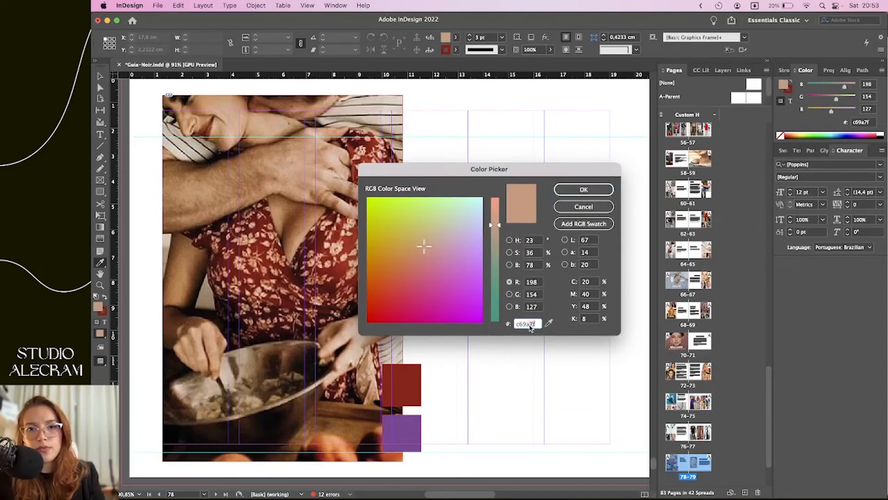
{"action": "left_click", "coordinate": [570, 194]}
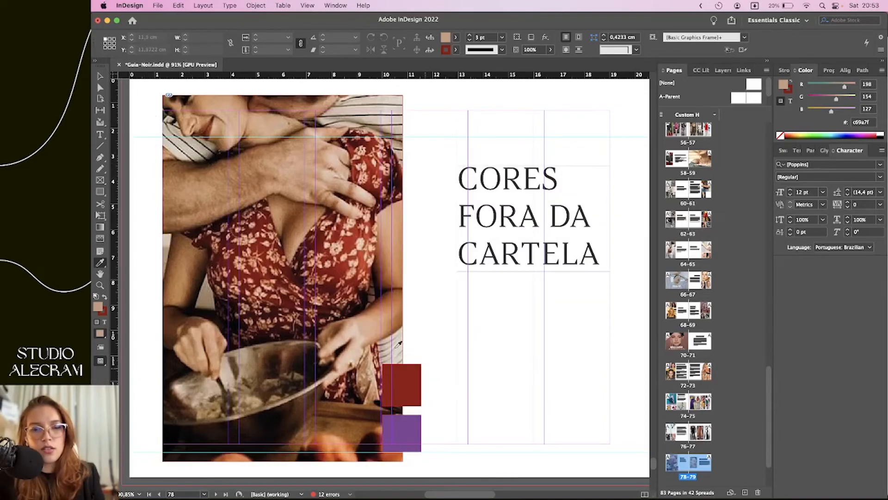
{"action": "key", "text": "v"}
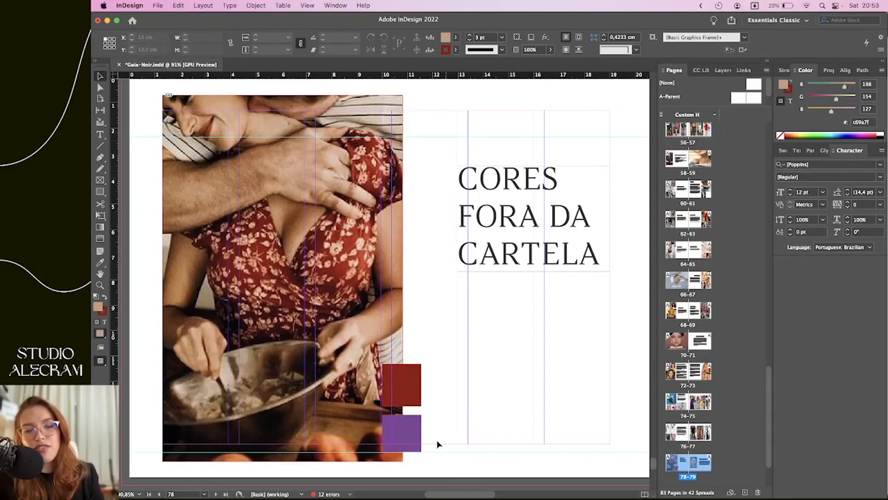
Fill the purple square with the peach colour c69a7f
{"action": "left_click", "coordinate": [401, 433]}
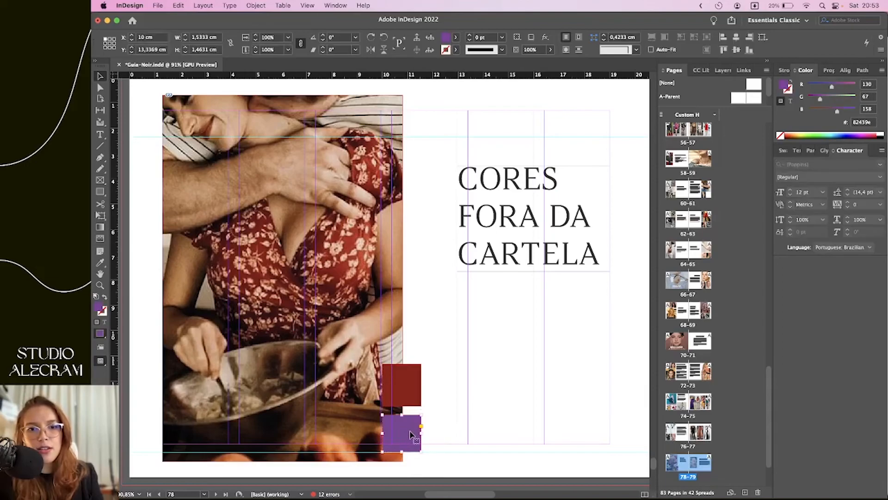
{"action": "double_click", "coordinate": [99, 307]}
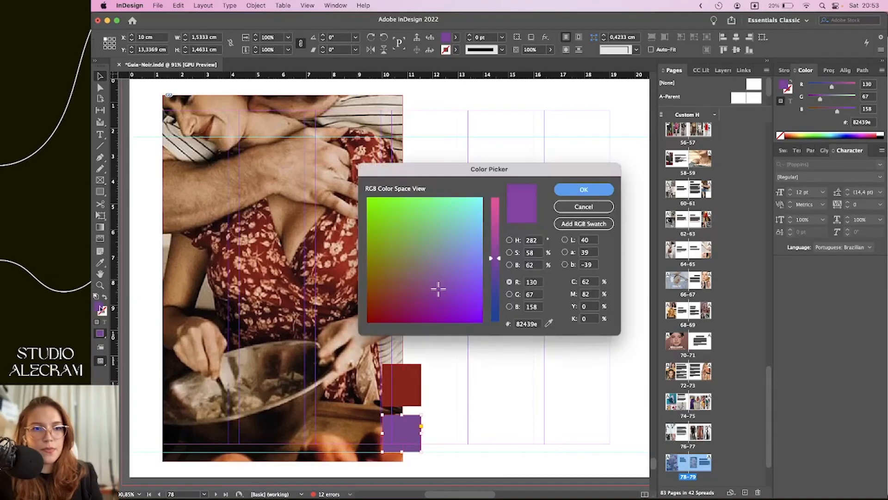
{"action": "left_click_drag", "start_coordinate": [540, 326], "coordinate": [497, 323]}
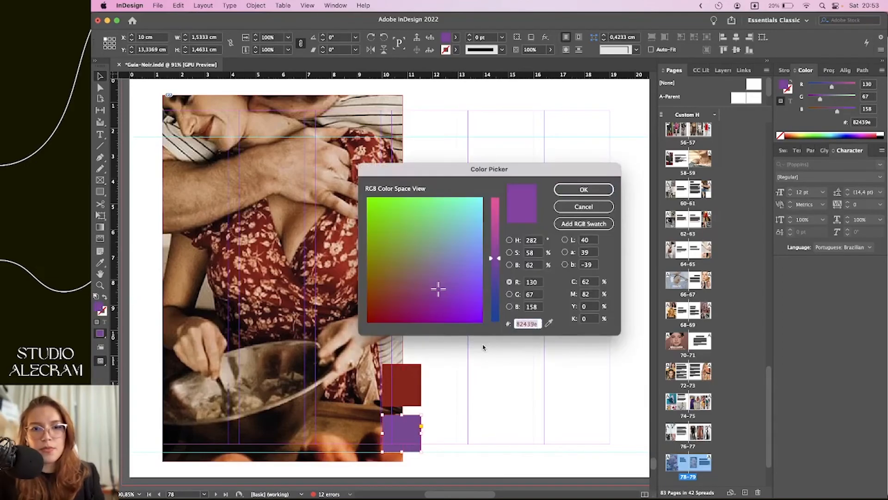
{"action": "key", "text": "super+v"}
{"action": "left_click", "coordinate": [583, 190]}
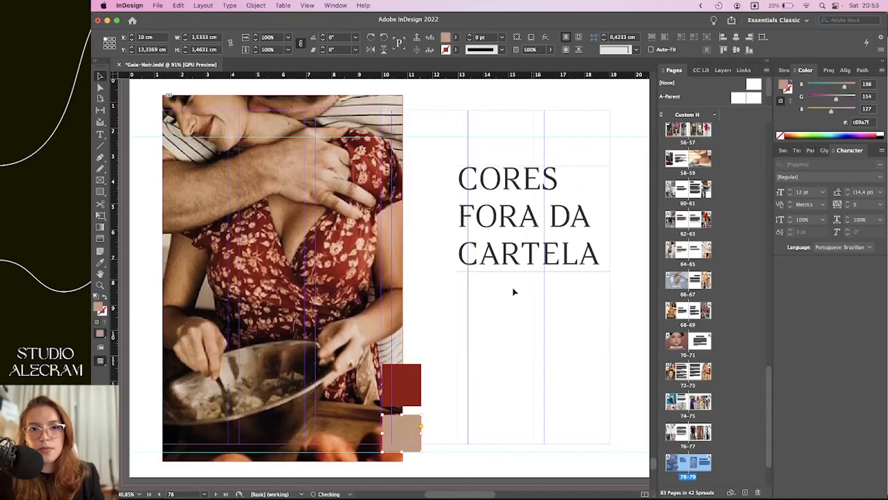
Nudge the red and peach squares up and preview the finished spread beside MAQUIAGEM
{"action": "scroll", "coordinate": [503, 354], "scroll_direction": "down", "scroll_amount": 5}
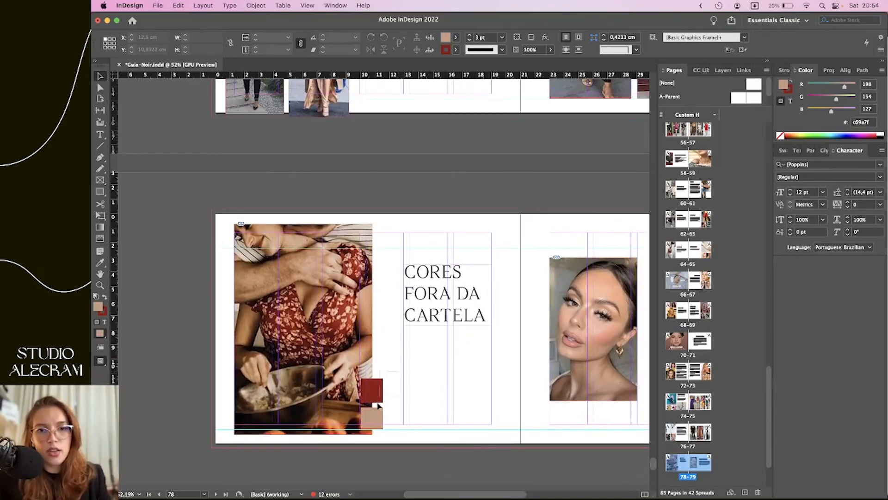
{"action": "left_click", "coordinate": [378, 404]}
{"action": "key", "text": "Up"}
{"action": "key", "text": "Up"}
{"action": "key", "text": "Up"}
{"action": "key", "text": "Up"}
{"action": "key", "text": "Up"}
{"action": "key", "text": "Up"}
{"action": "key", "text": "Up"}
{"action": "key", "text": "Up"}
{"action": "key", "text": "Up"}
{"action": "key", "text": "Up"}
{"action": "key", "text": "Up"}
{"action": "key", "text": "Up"}
{"action": "key", "text": "Up"}
{"action": "key", "text": "Up"}
{"action": "key", "text": "Up"}
{"action": "key", "text": "Up"}
{"action": "key", "text": "Up"}
{"action": "key", "text": "Up"}
{"action": "key", "text": "Up"}
{"action": "key", "text": "Up"}
{"action": "key", "text": "Up"}
{"action": "key", "text": "Up"}
{"action": "key", "text": "Up"}
{"action": "key", "text": "Up"}
{"action": "key", "text": "Up"}
{"action": "key", "text": "Up"}
{"action": "key", "text": "Up"}
{"action": "key", "text": "Up"}
{"action": "key", "text": "Up"}
{"action": "key", "text": "Up"}
{"action": "key", "text": "Up"}
{"action": "key", "text": "Up"}
{"action": "key", "text": "Up"}
{"action": "key", "text": "shift+w"}
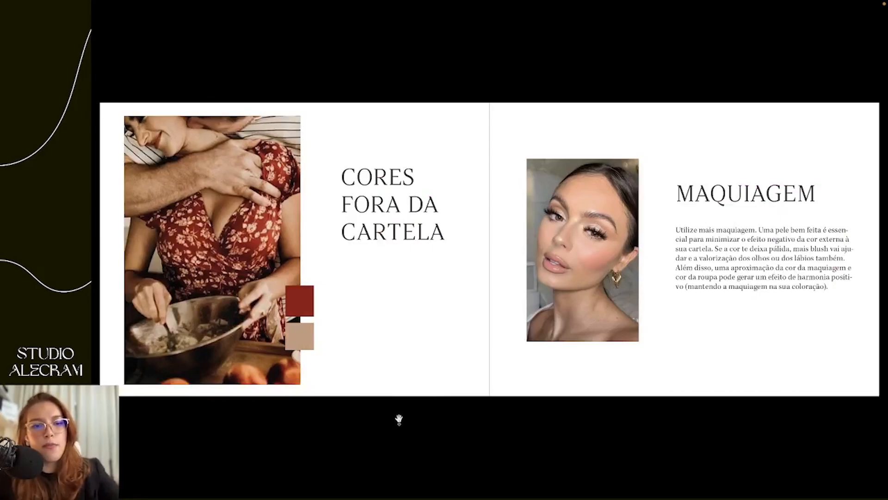
{"action": "key", "text": "Escape"}
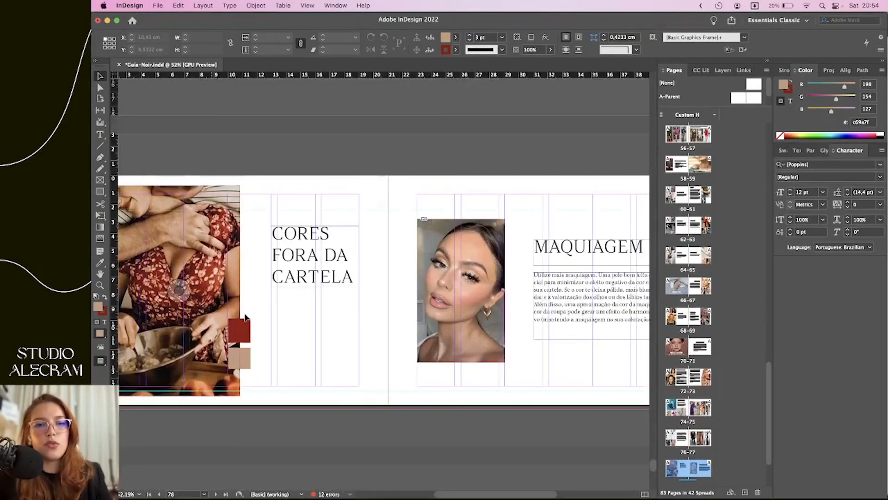
{"action": "scroll", "coordinate": [436, 385], "scroll_direction": "down", "scroll_amount": 1}
{"action": "scroll", "coordinate": [436, 384], "scroll_direction": "up", "scroll_amount": 10}
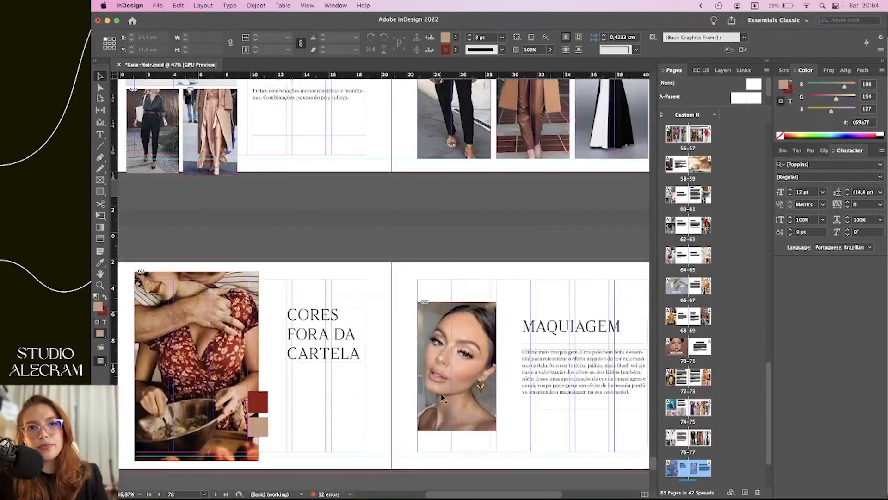